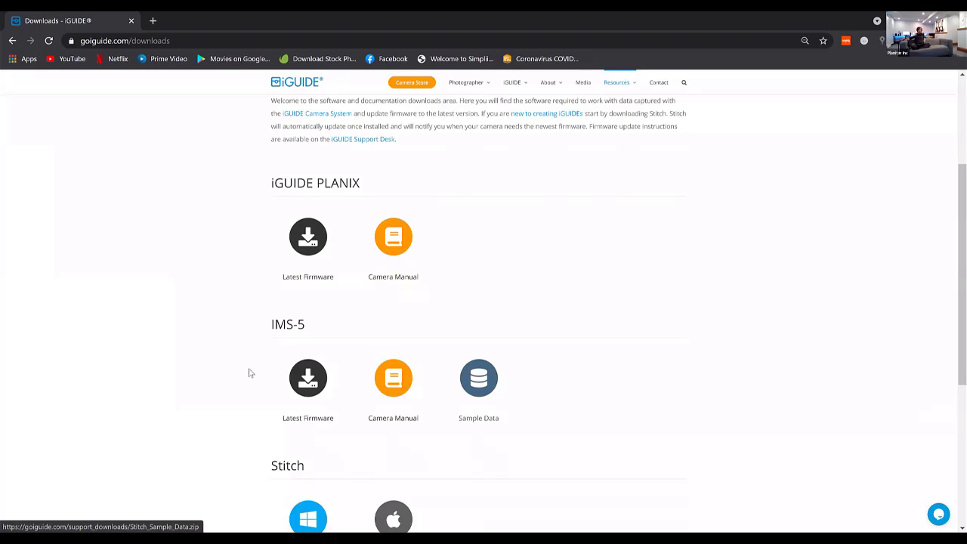
# Step: Look over the IMS-5 and Stitch download options on the iGUIDE downloads page
pyautogui.scroll(-3, 517, 399)
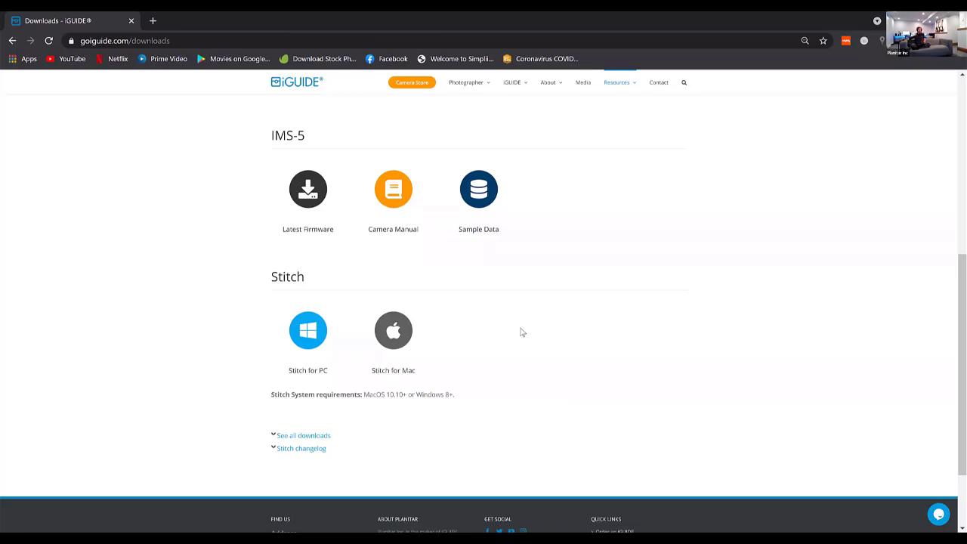
pyautogui.scroll(5, 520, 332)
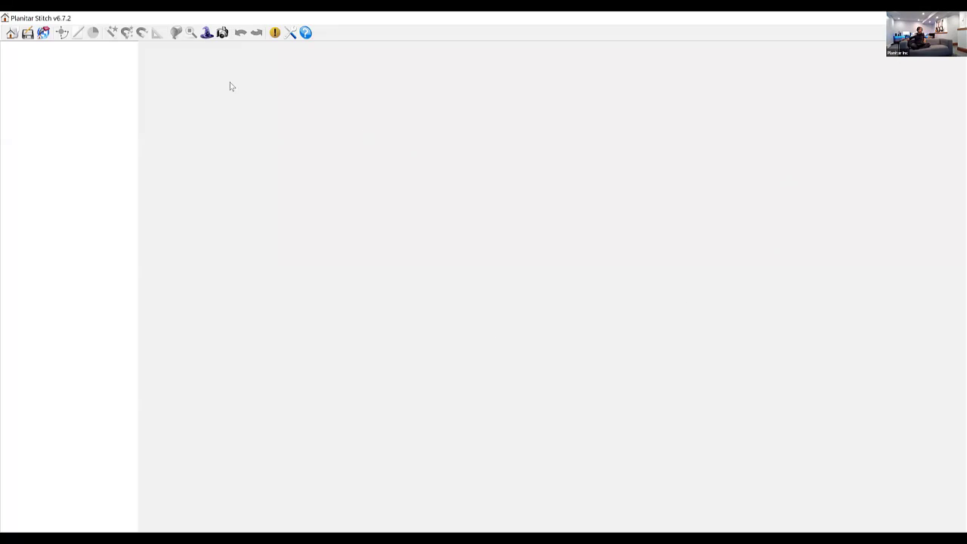
# Step: In Planitar Stitch, try to load the second, outer property folder inside the Desktop data folder as a project
pyautogui.click(12, 33)
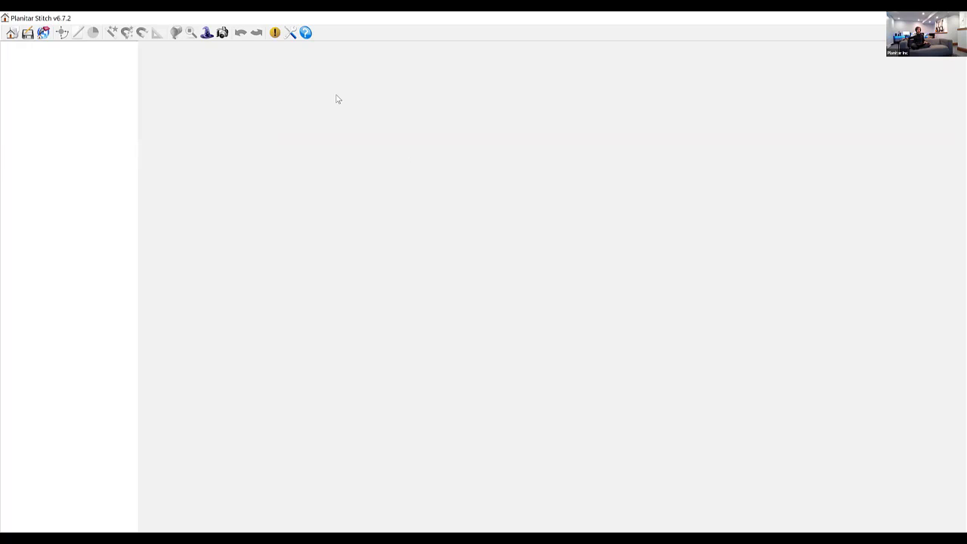
pyautogui.click(12, 34)
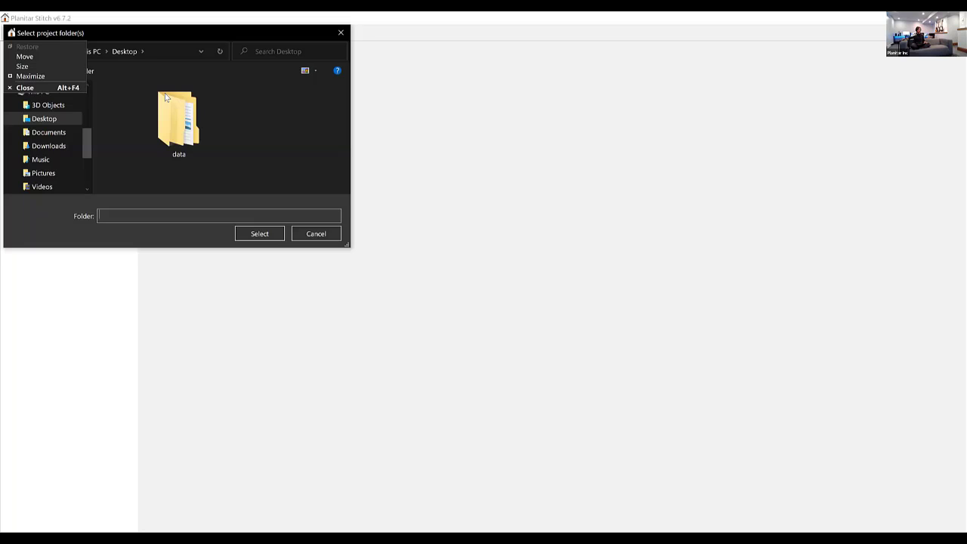
pyautogui.click(190, 110)
pyautogui.doubleClick(191, 111)
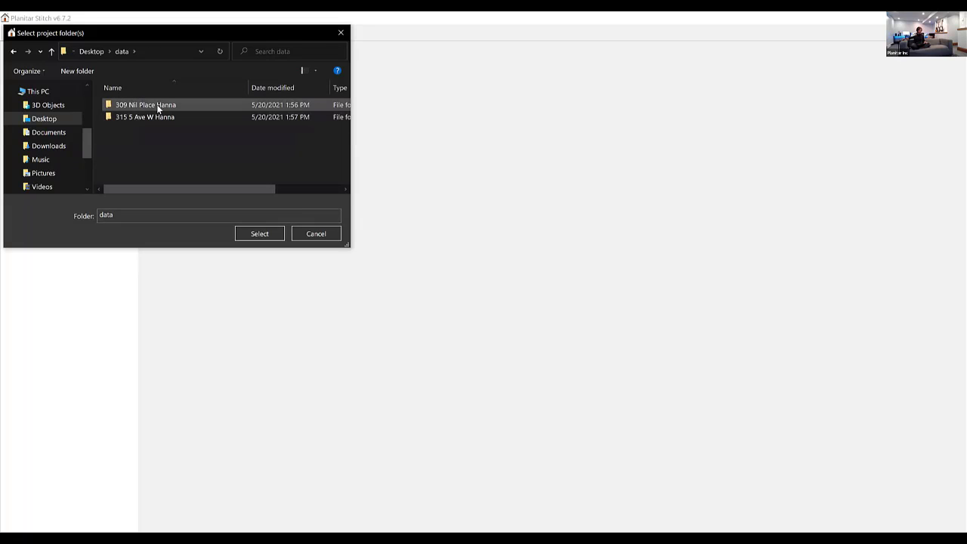
pyautogui.click(154, 117)
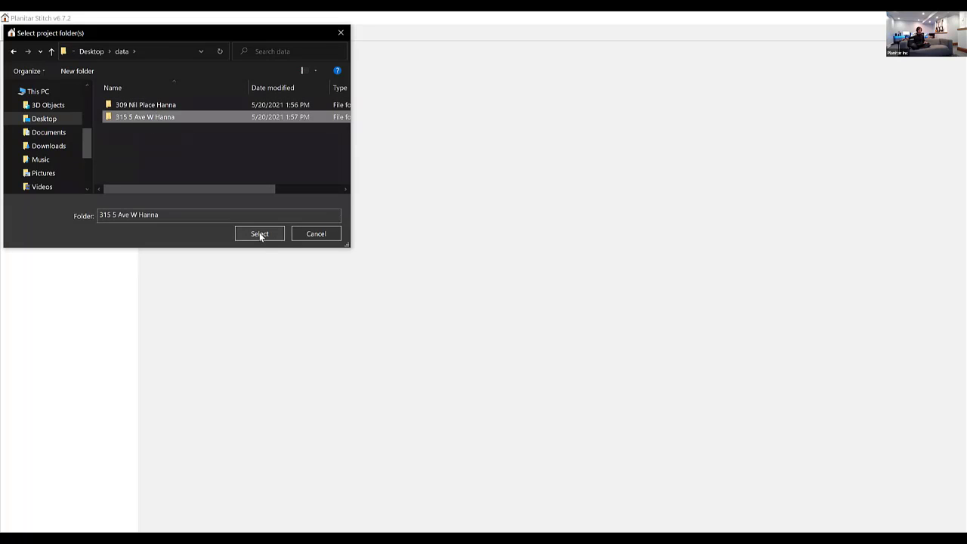
pyautogui.click(260, 234)
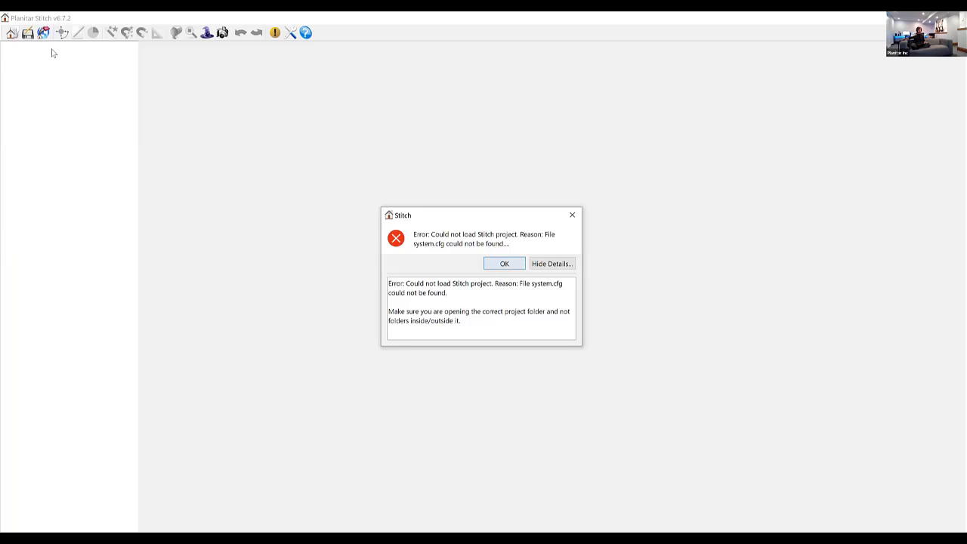
# Step: Dismiss the error and load the project from the inner folder nested inside the second property folder
pyautogui.press('Return')
pyautogui.click(14, 32)
pyautogui.doubleClick(169, 120)
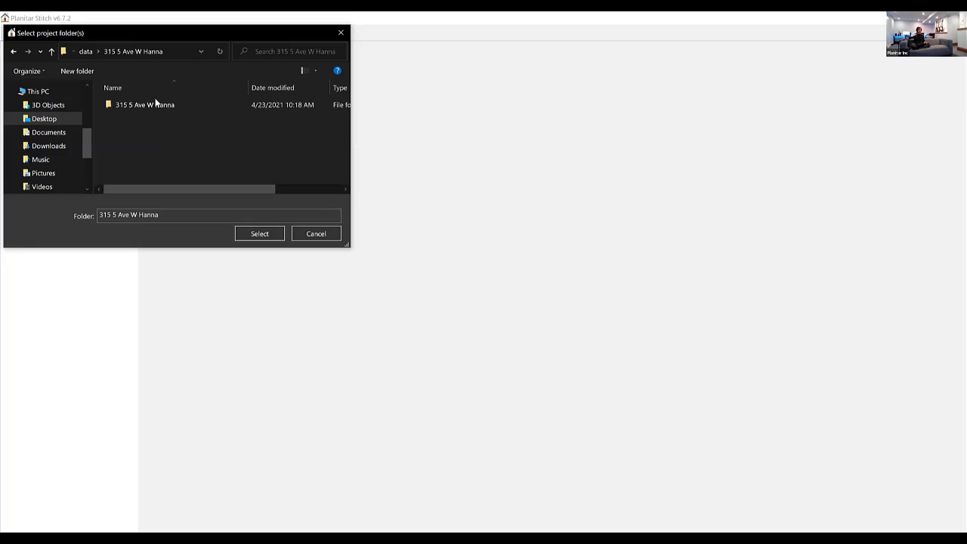
pyautogui.click(156, 103)
pyautogui.click(260, 234)
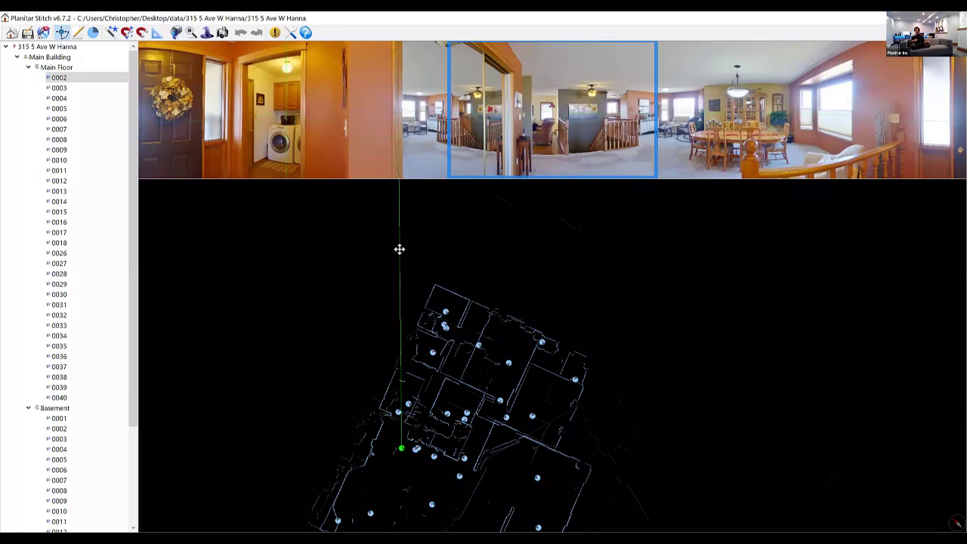
# Step: View the panoramas of Main Floor scans 0005, 0027 and 0014, then return to scan 0002
pyautogui.moveTo(399, 250)
pyautogui.mouseDown()
pyautogui.moveTo(363, 272)
pyautogui.moveTo(372, 272)
pyautogui.moveTo(356, 257)
pyautogui.moveTo(125, 249)
pyautogui.mouseUp()
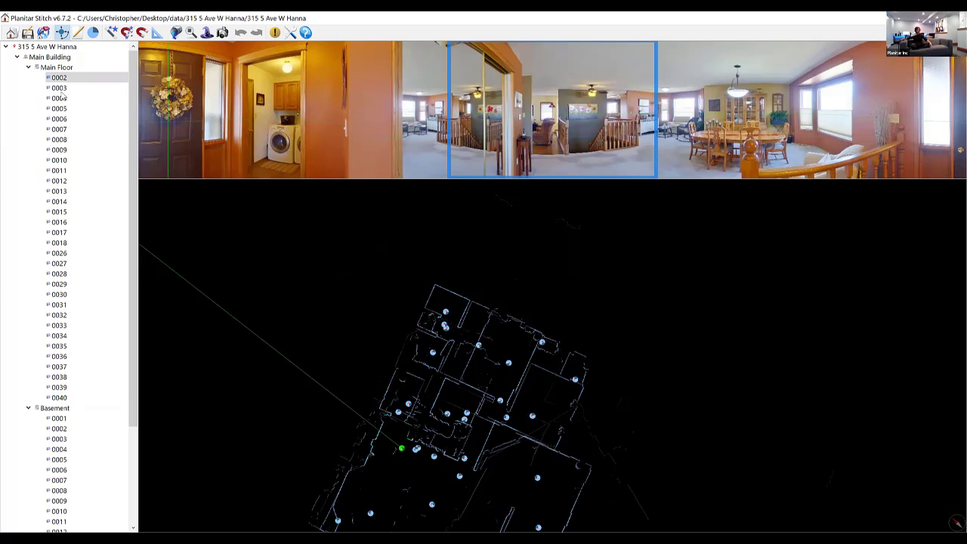
pyautogui.press('Down')
pyautogui.press('Down')
pyautogui.press('Down')
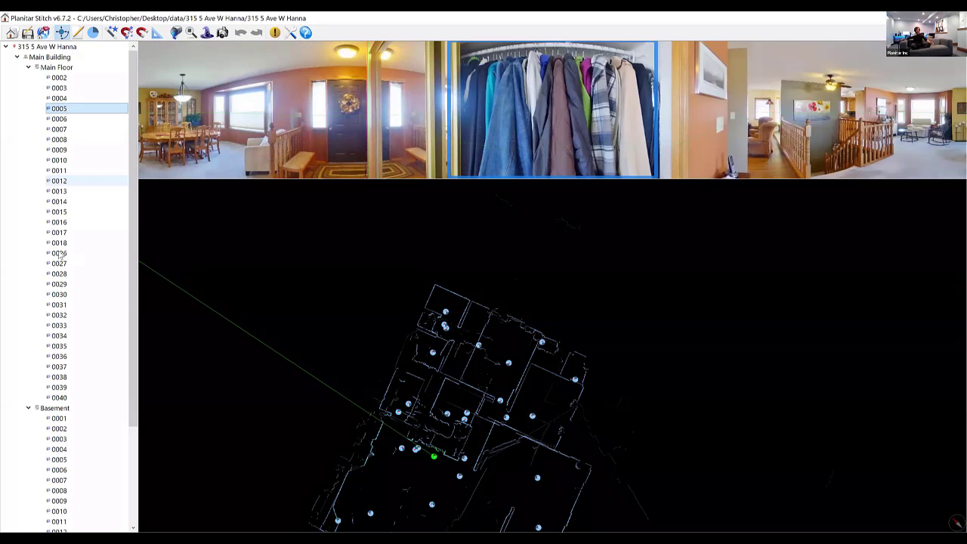
pyautogui.click(59, 262)
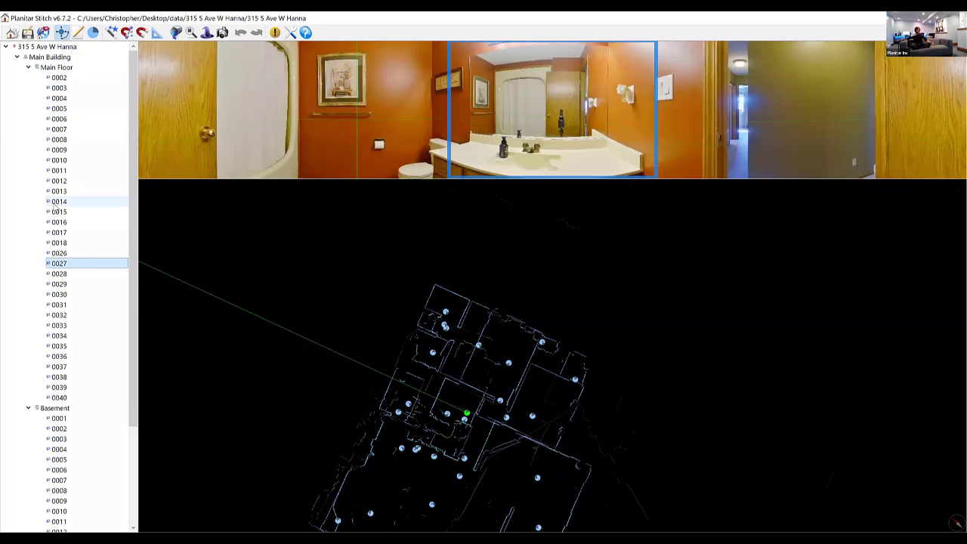
pyautogui.click(333, 126)
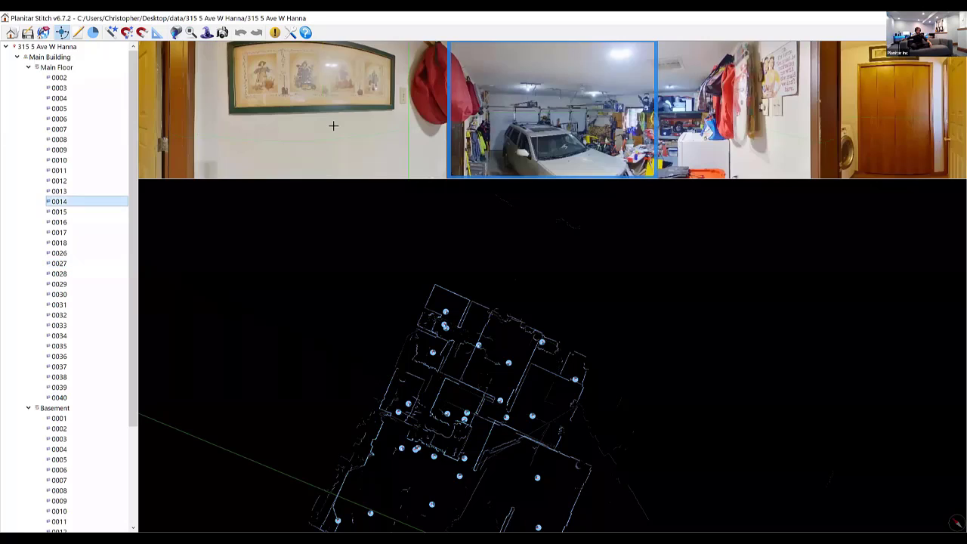
pyautogui.click(667, 246)
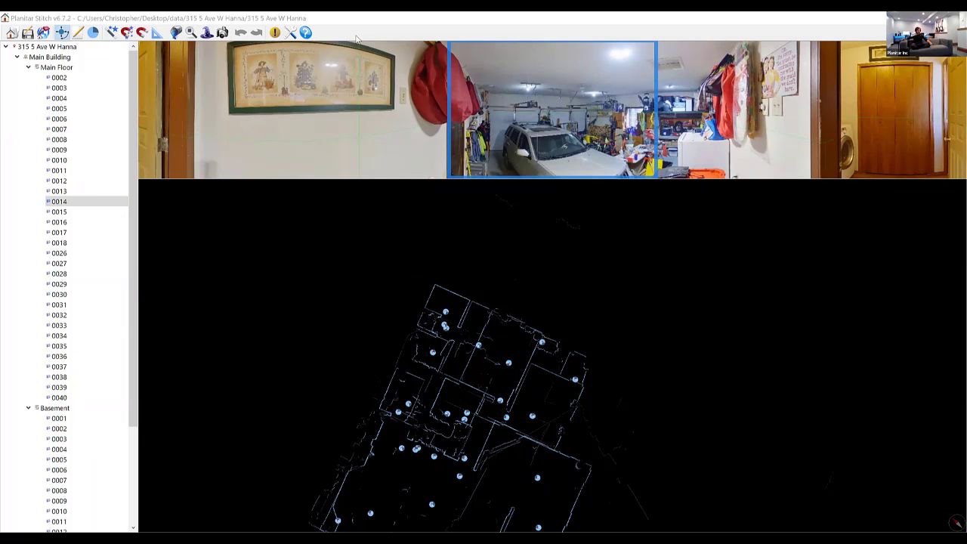
pyautogui.click(606, 265)
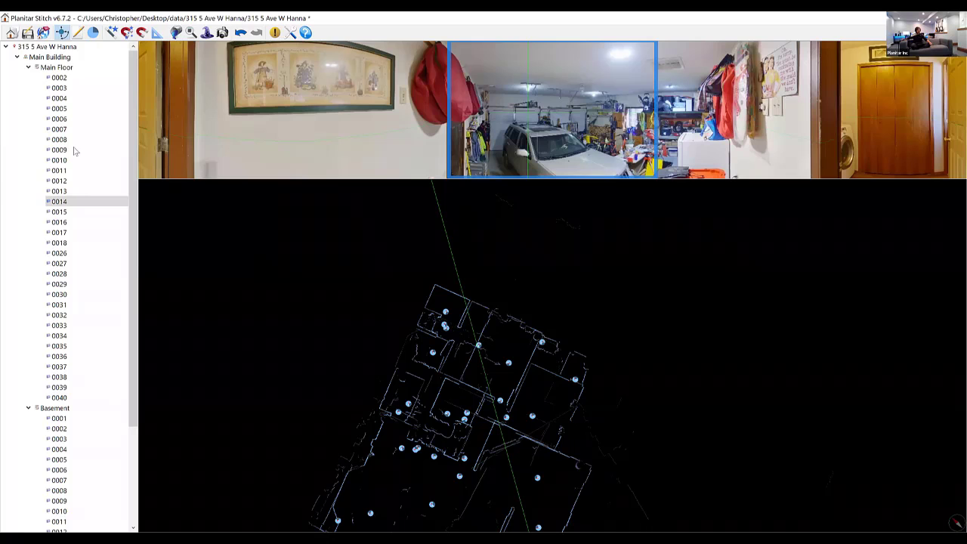
pyautogui.press('Home')
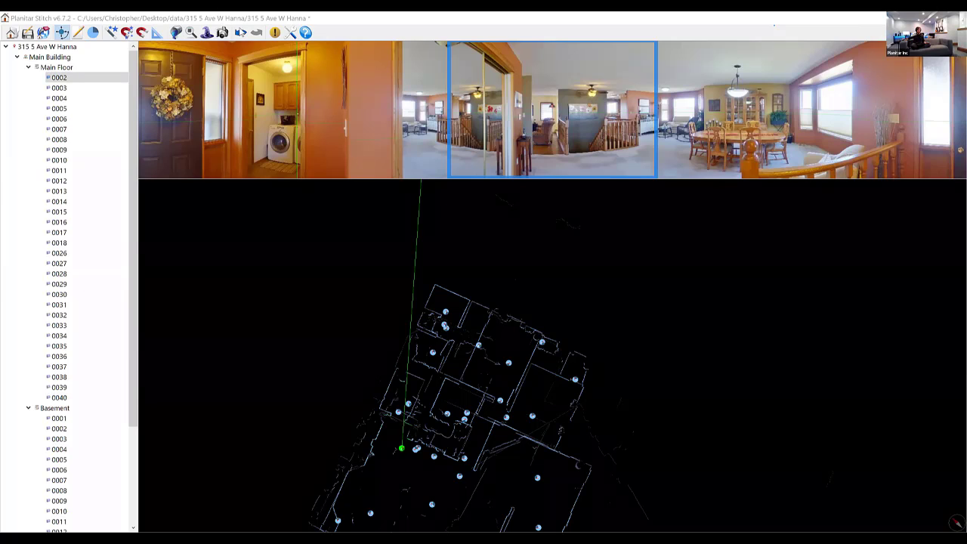
# Step: Save the Stitch project
pyautogui.click(240, 32)
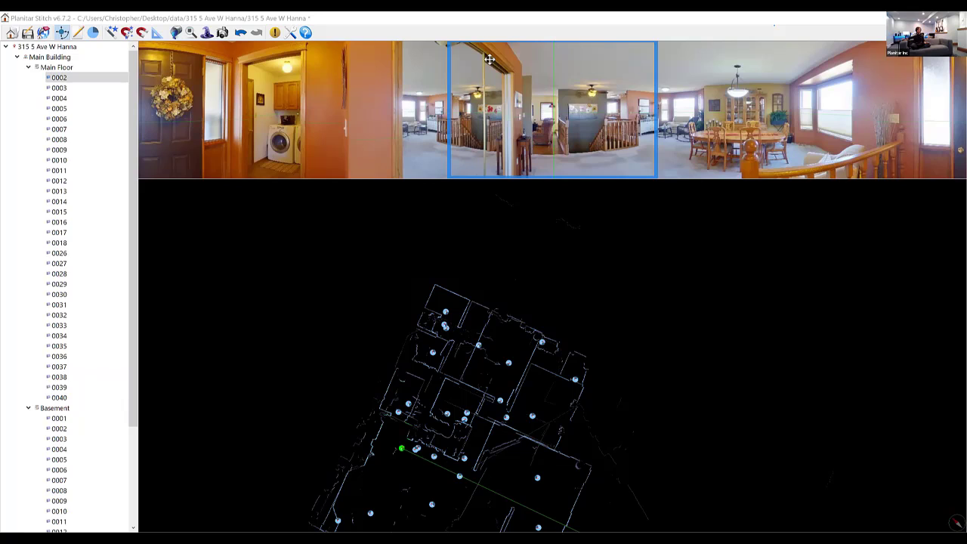
pyautogui.moveTo(489, 59)
pyautogui.mouseDown()
pyautogui.moveTo(274, 35)
pyautogui.moveTo(22, 31)
pyautogui.mouseUp()
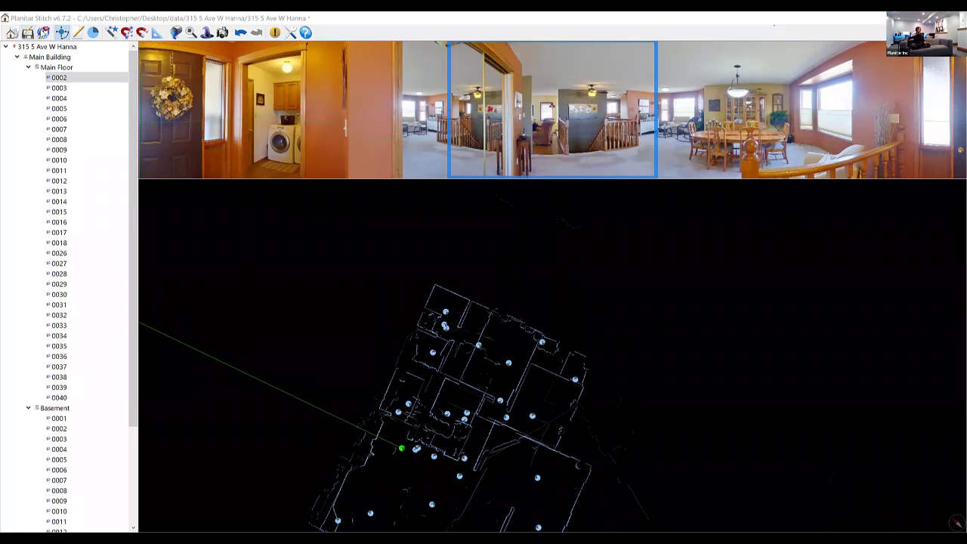
pyautogui.click(28, 35)
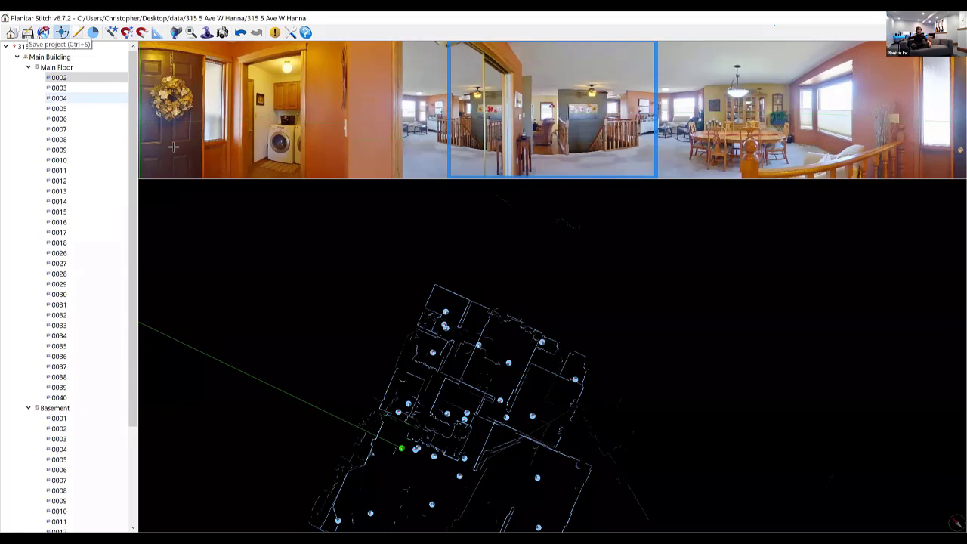
# Step: Reposition scan 0002 on the Main Floor plan with the Move/rotate scans tool, shifting it up beside the neighbouring scans
pyautogui.scroll(3, 466, 450)
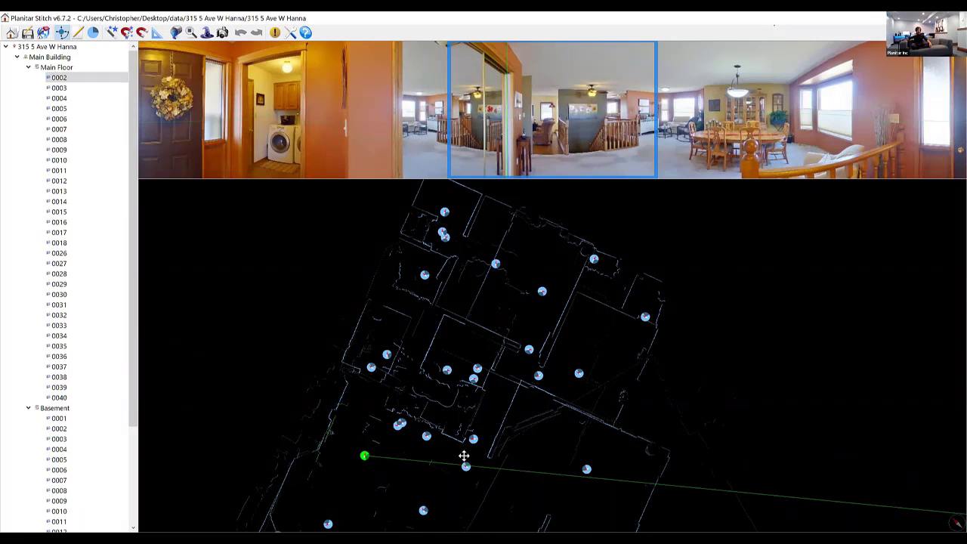
pyautogui.click(453, 347)
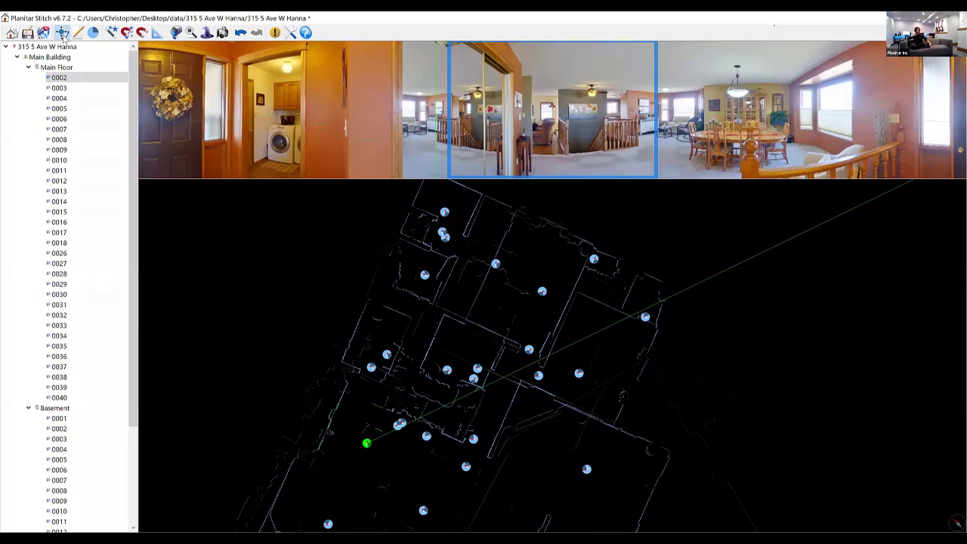
pyautogui.click(64, 33)
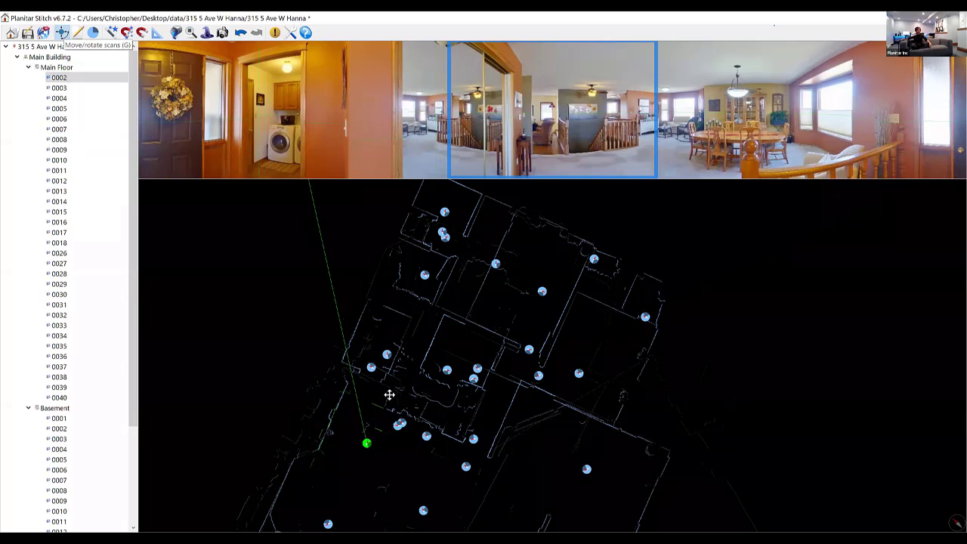
pyautogui.moveTo(389, 394); pyautogui.dragTo(444, 437)
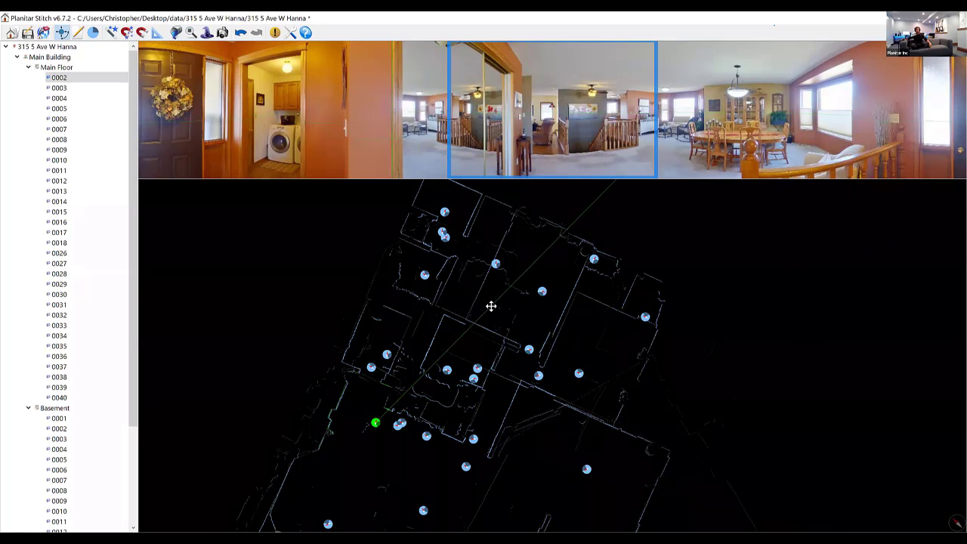
pyautogui.moveTo(491, 306); pyautogui.dragTo(697, 426)
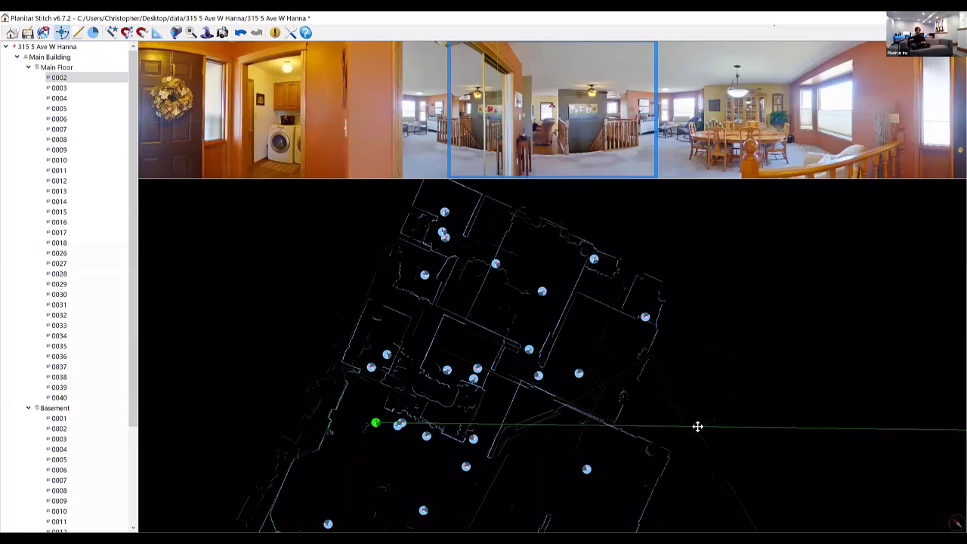
# Step: Step through the scans to view bedroom scan 0039 and garage scan 0014, and collapse the Main Floor scan list
pyautogui.press('Tab')
pyautogui.press('Tab')
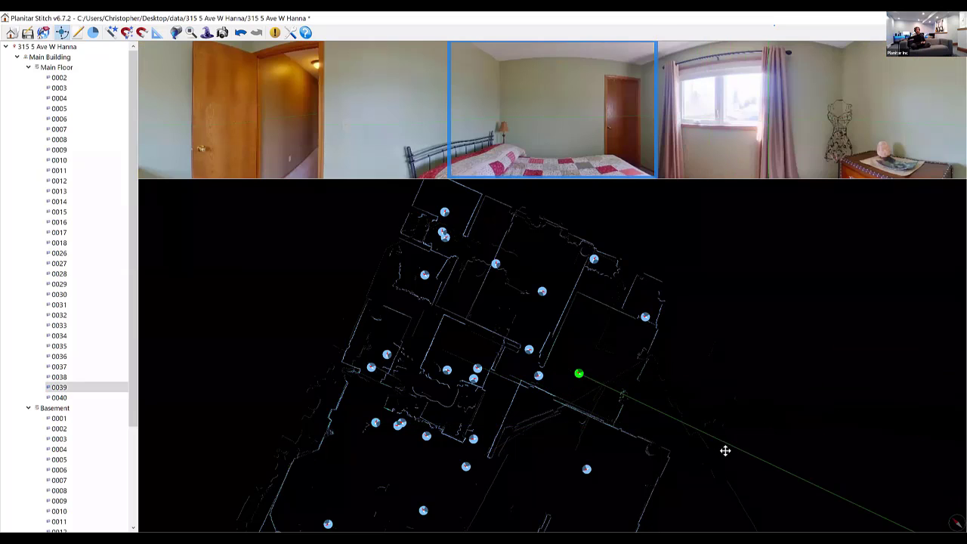
pyautogui.press('Tab')
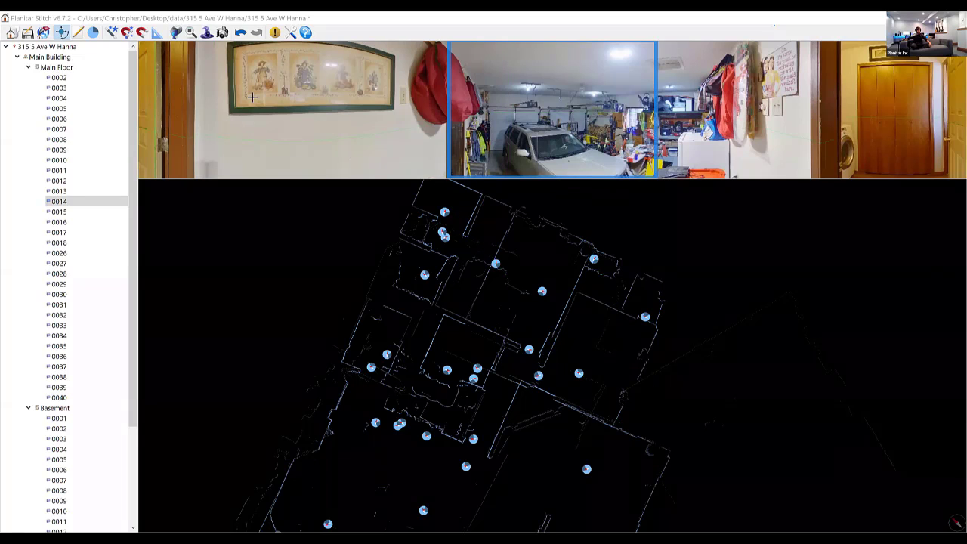
pyautogui.click(28, 68)
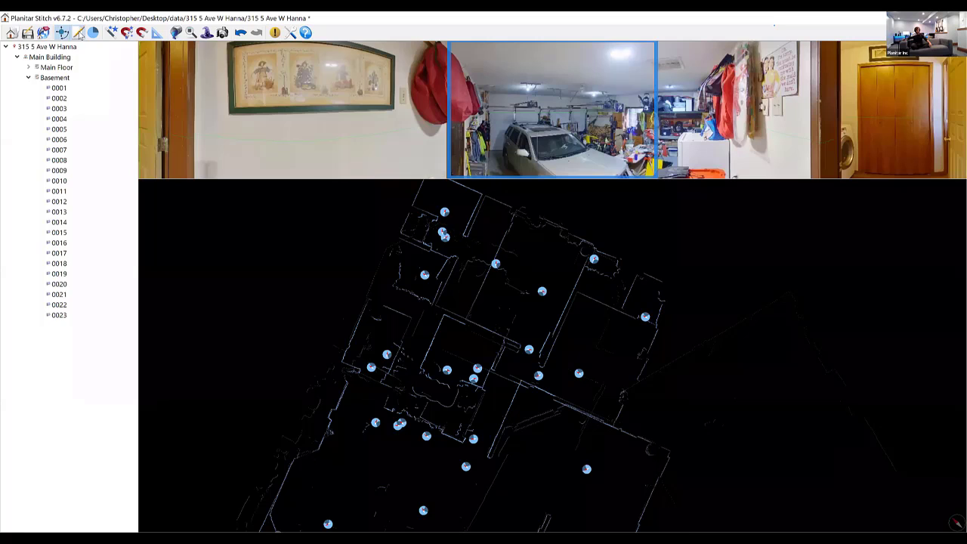
# Step: Add a text label reading "yueryer" in the empty area at the upper left of the floor plan
pyautogui.click(78, 32)
pyautogui.click(254, 209)
pyautogui.write('yuer')
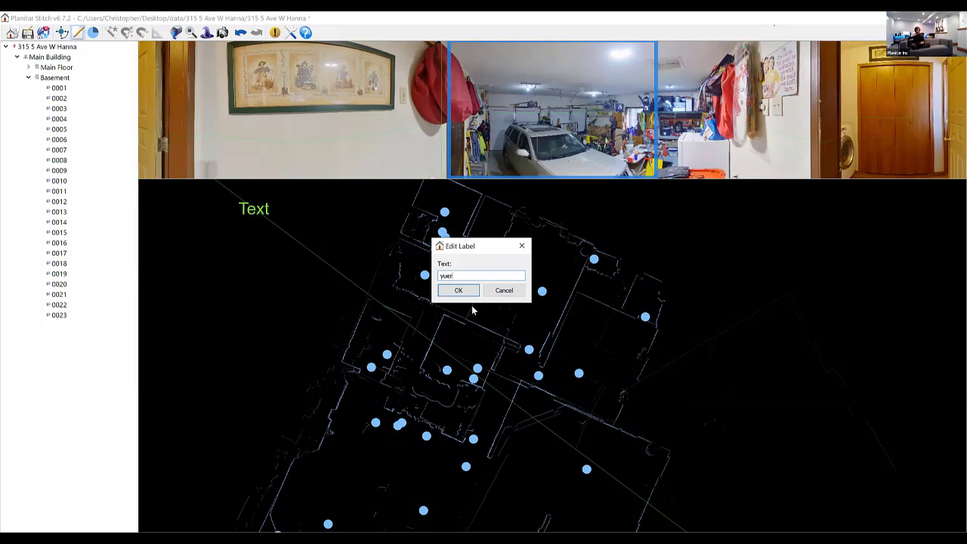
pyautogui.write('yer')
pyautogui.press('Return')
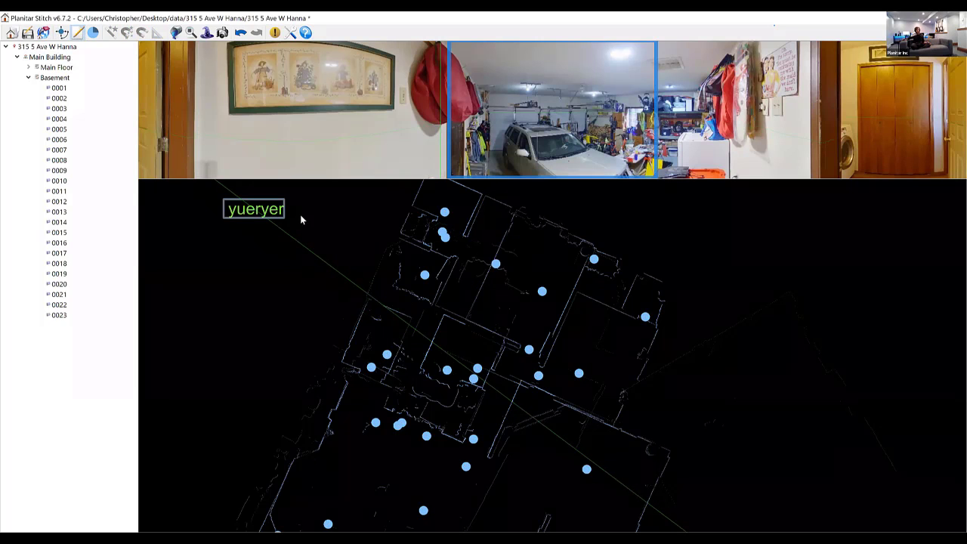
pyautogui.click(309, 201)
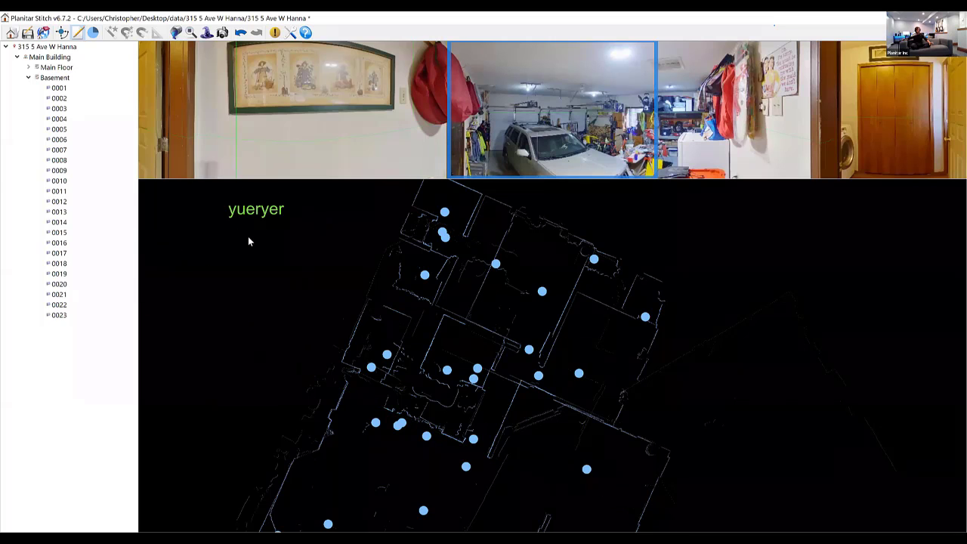
# Step: Activate the panorama view-framing tool and preview its frame over the wall picture and the garage in scan 0014
pyautogui.click(93, 33)
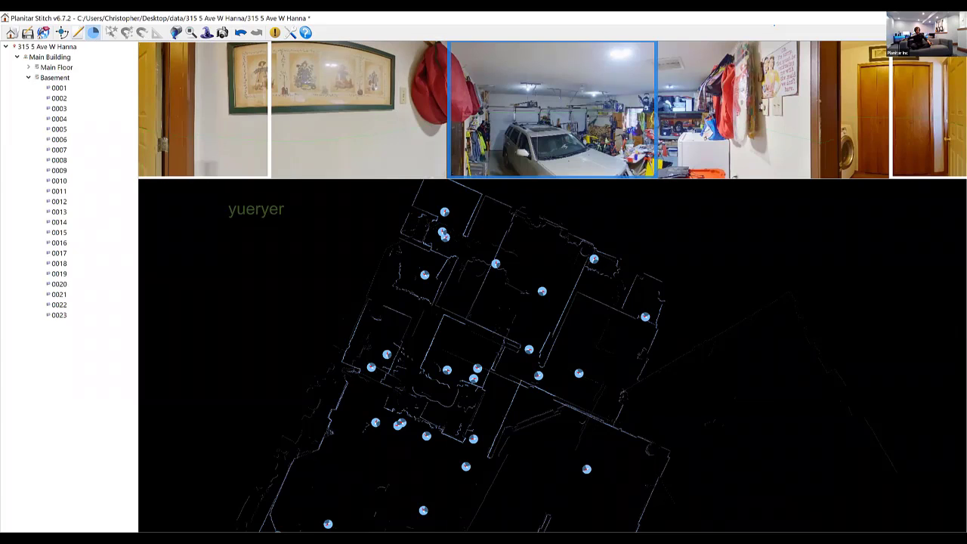
pyautogui.click(94, 32)
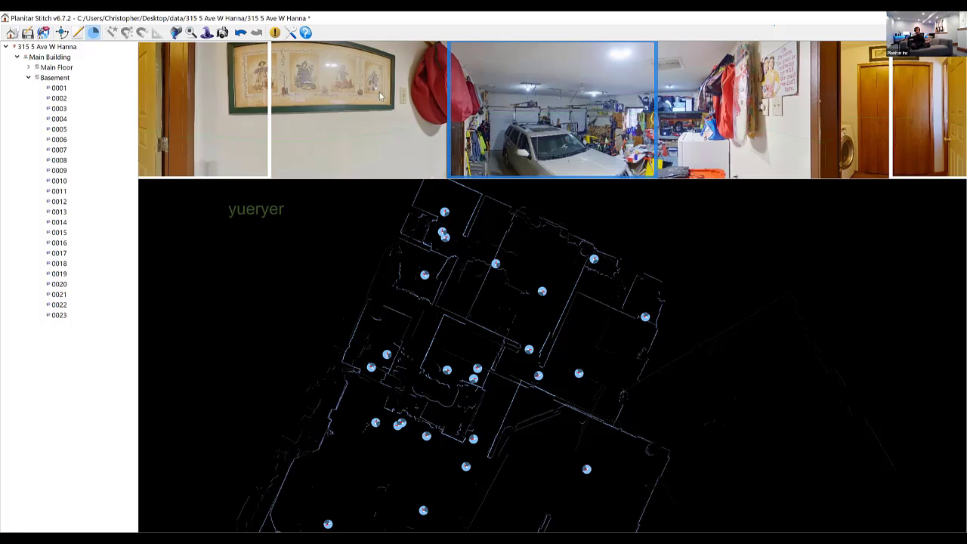
pyautogui.scroll(-1, 417, 88)
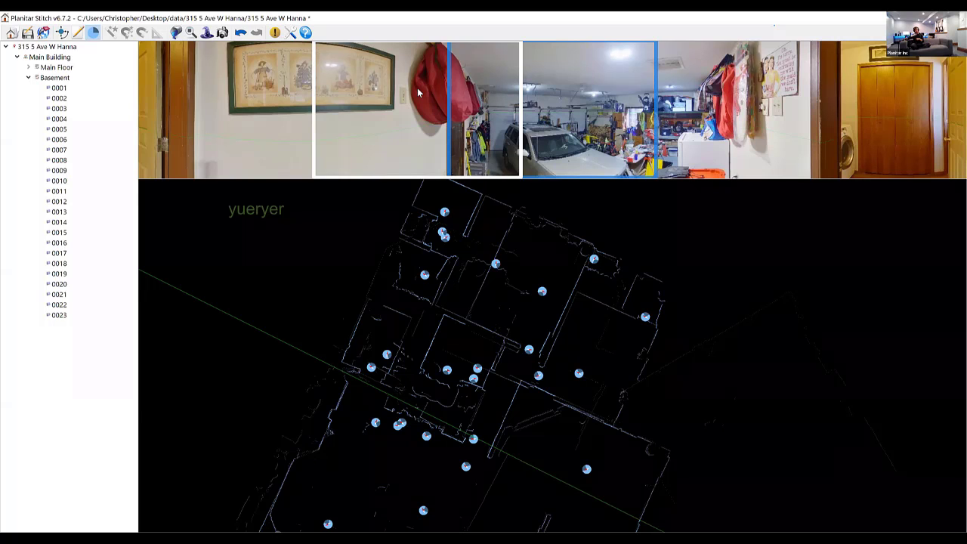
pyautogui.moveTo(409, 84); pyautogui.dragTo(368, 78)
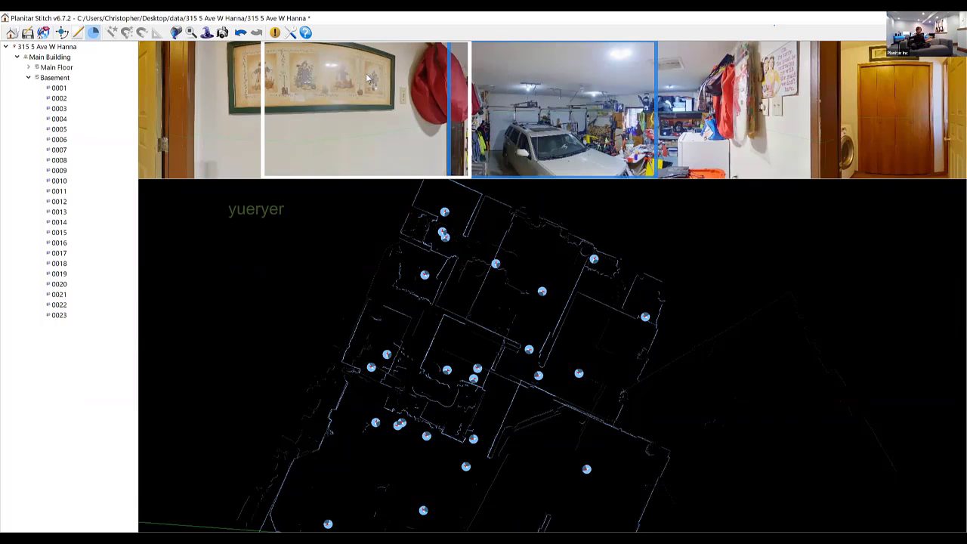
pyautogui.moveTo(497, 88); pyautogui.dragTo(609, 175)
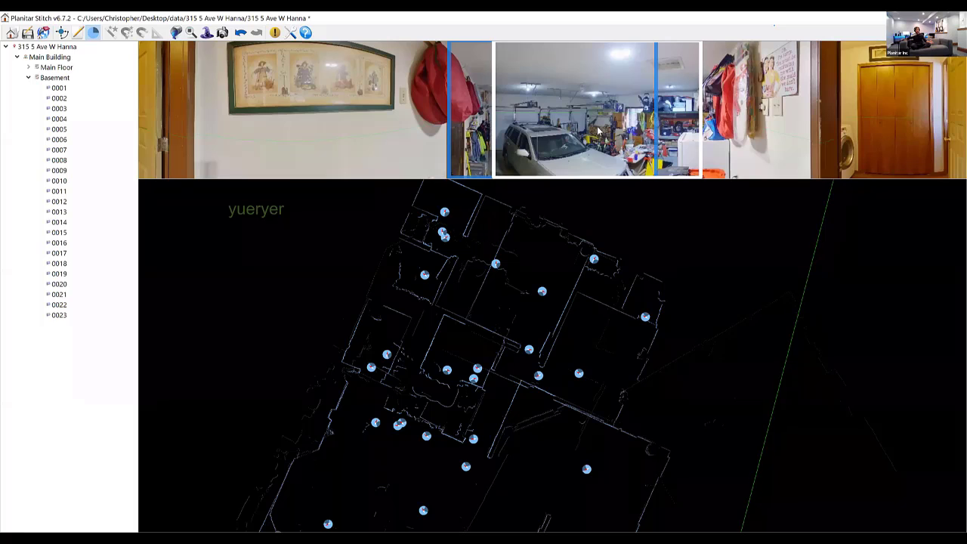
# Step: Set the panorama view frame of scan 0014 over the garage with the parked car, trying it over the wall picture first
pyautogui.moveTo(598, 130); pyautogui.dragTo(595, 133)
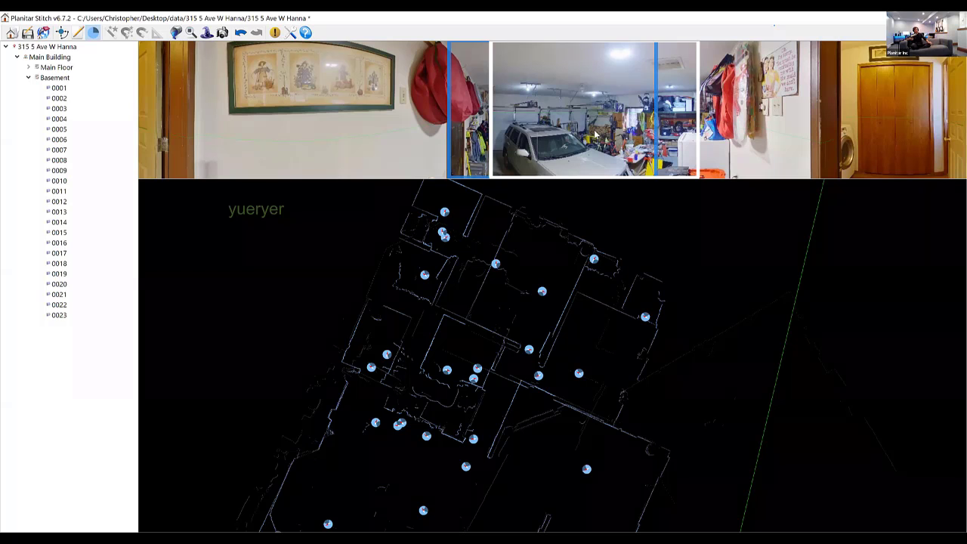
pyautogui.moveTo(595, 135)
pyautogui.mouseDown()
pyautogui.moveTo(621, 122)
pyautogui.moveTo(596, 117)
pyautogui.moveTo(613, 112)
pyautogui.moveTo(316, 119)
pyautogui.mouseUp()
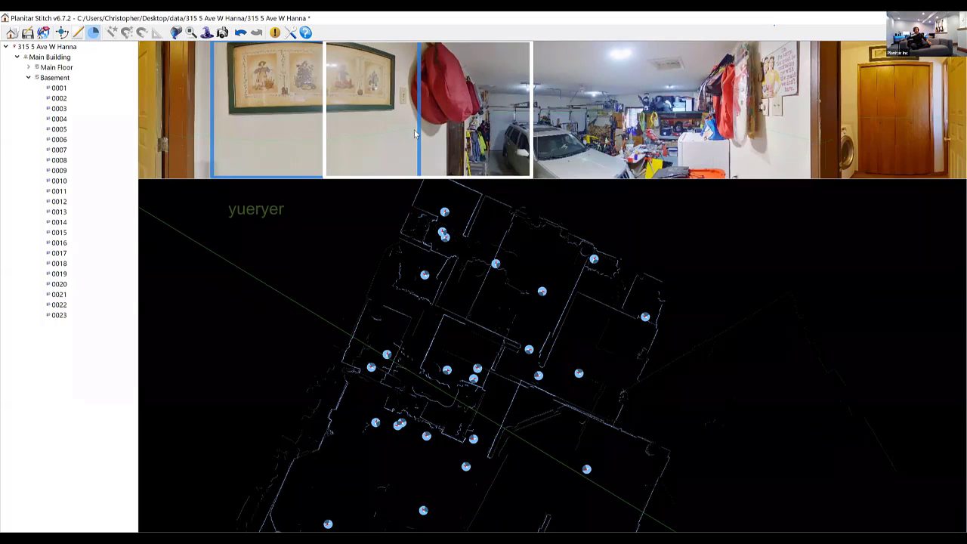
pyautogui.moveTo(583, 137); pyautogui.dragTo(647, 155)
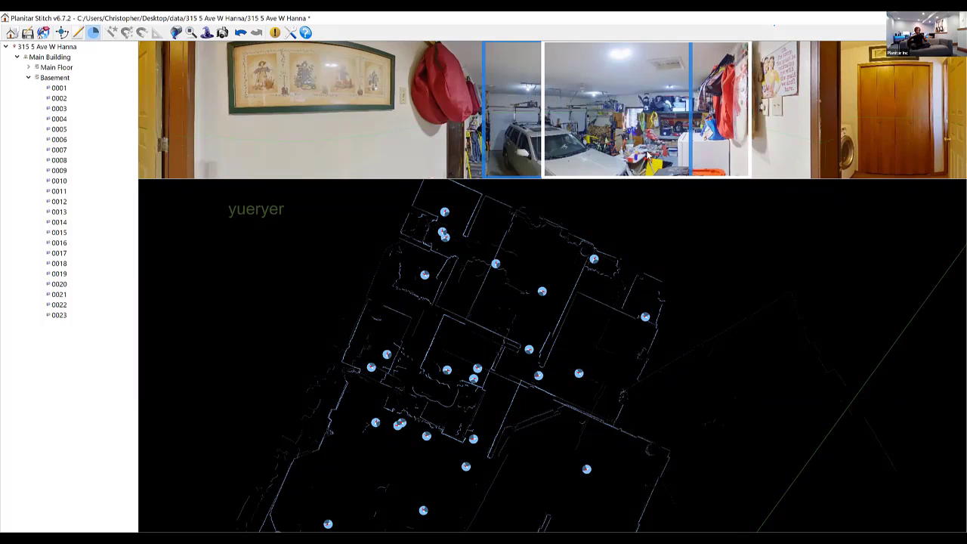
pyautogui.moveTo(647, 154); pyautogui.dragTo(598, 105)
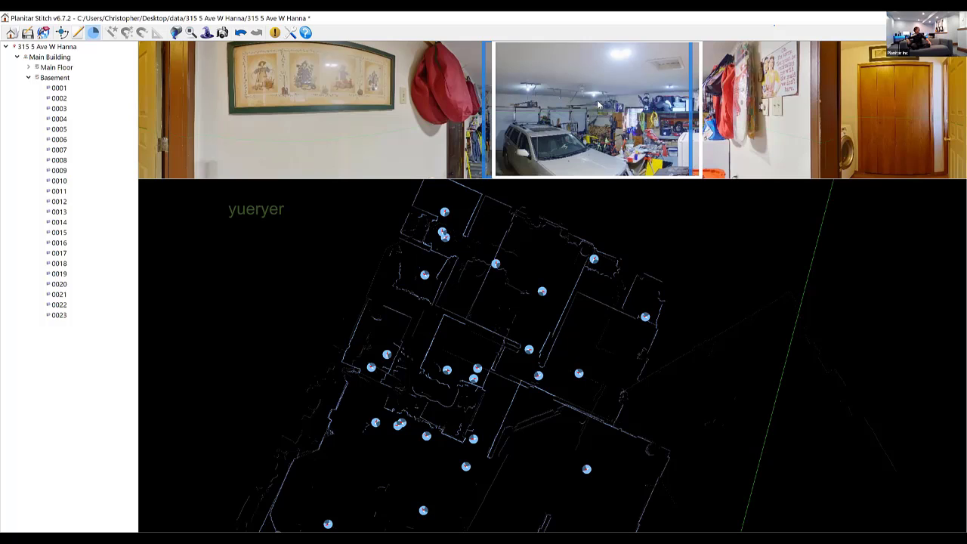
pyautogui.moveTo(598, 105); pyautogui.dragTo(561, 68)
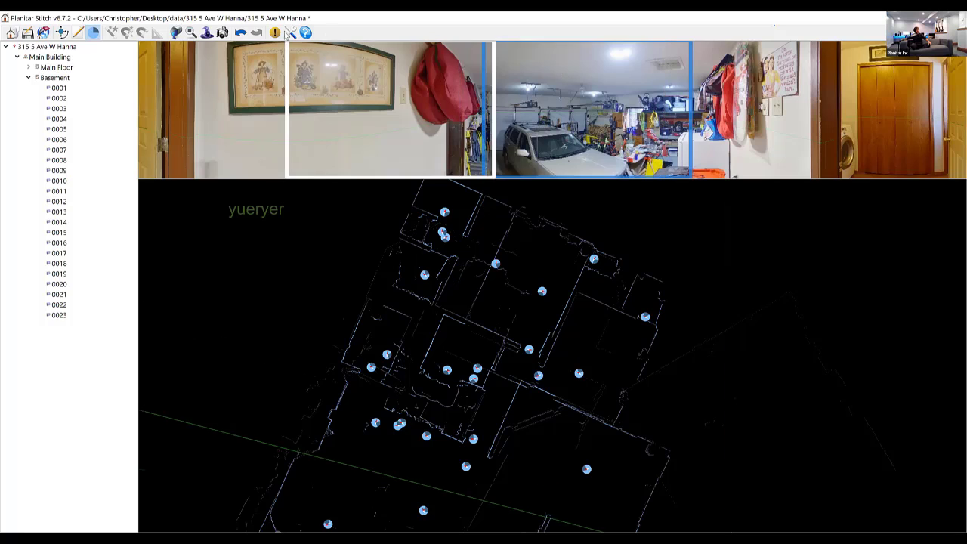
# Step: Open Basement scan 0004 and activate the panorama view-framing tool on it
pyautogui.click(59, 118)
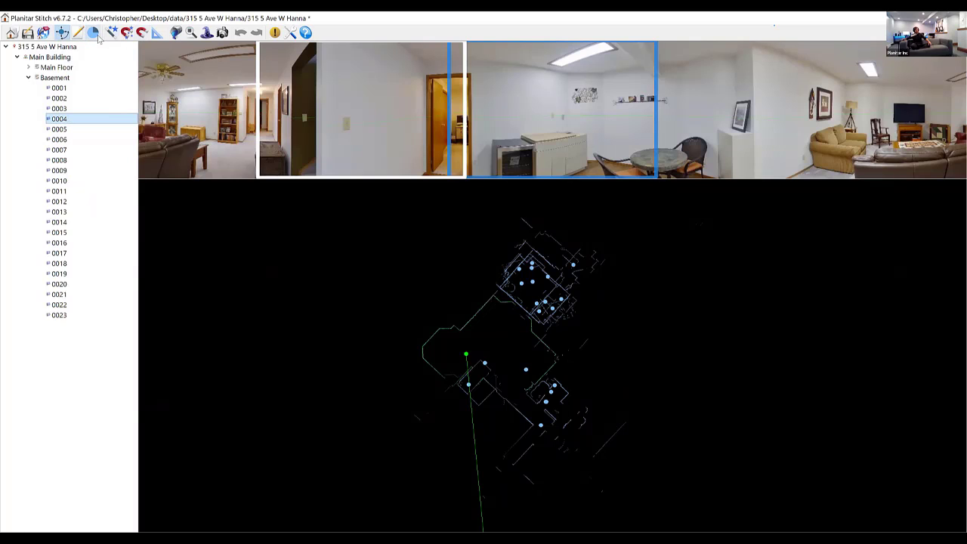
pyautogui.click(94, 33)
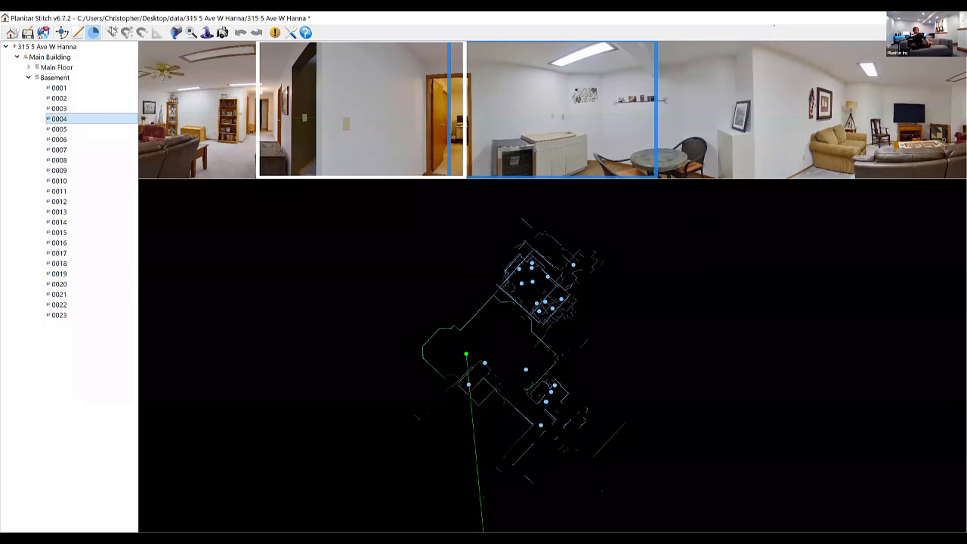
# Step: Move Basement scan 0004 away from the plan and bring it back onto the matching outlines, trying Arrange selected scans and manual placement
pyautogui.click(62, 32)
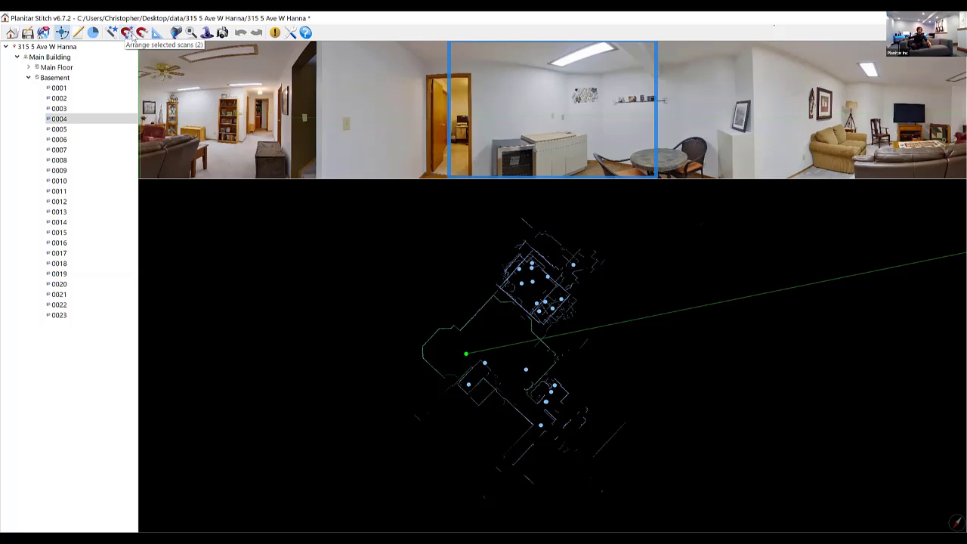
pyautogui.moveTo(479, 343); pyautogui.dragTo(353, 341)
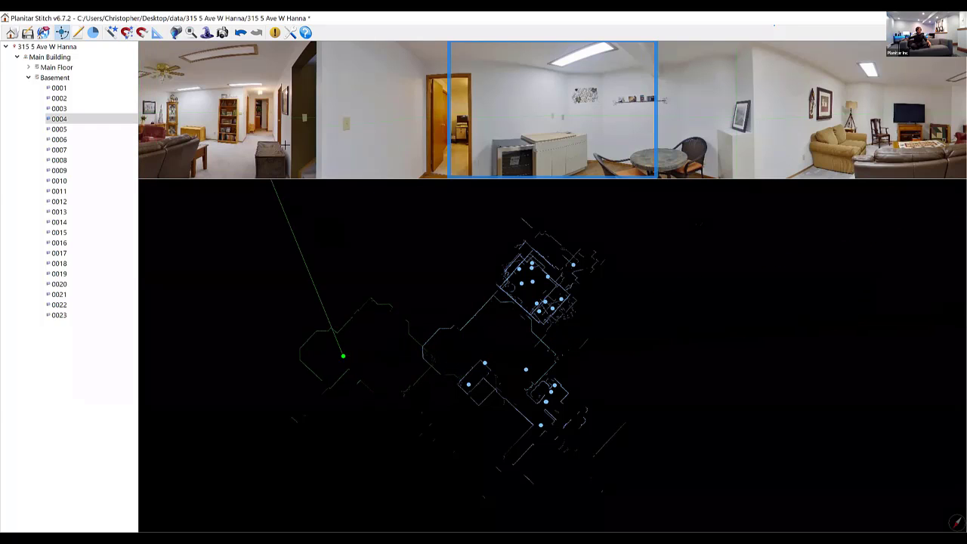
pyautogui.click(126, 33)
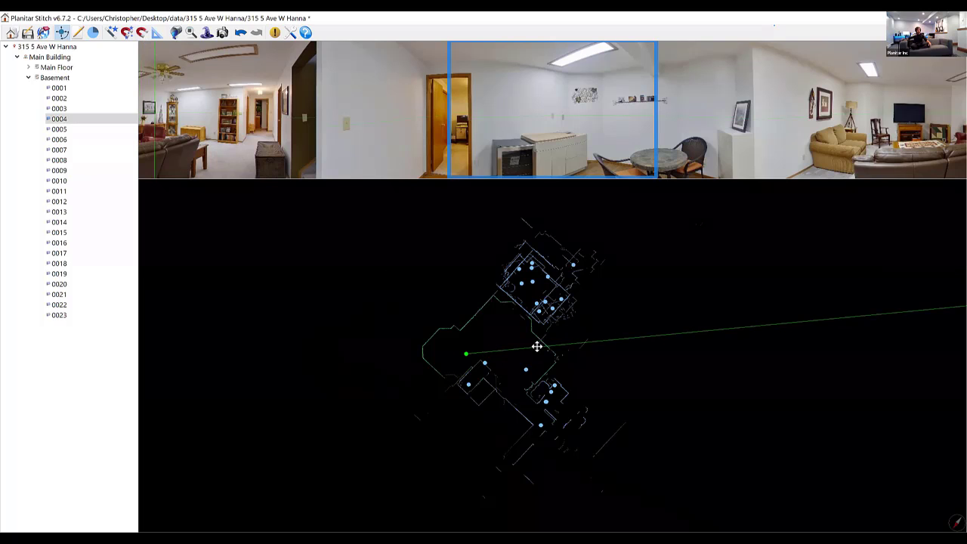
pyautogui.click(142, 33)
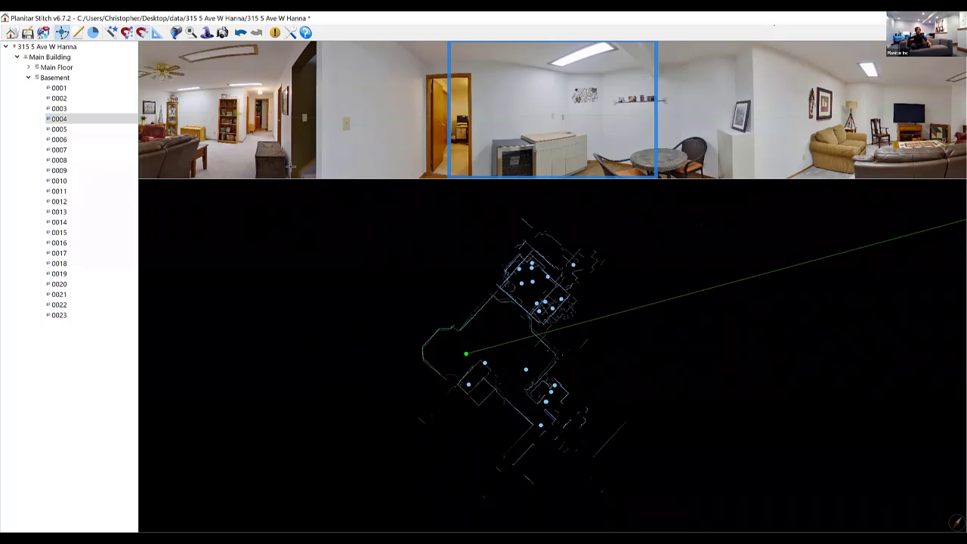
pyautogui.moveTo(505, 352); pyautogui.dragTo(311, 304)
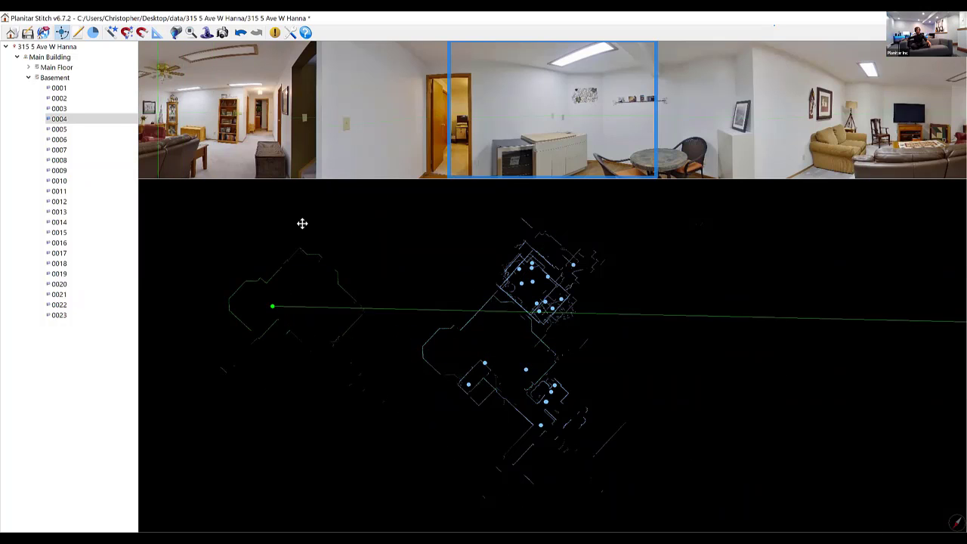
pyautogui.moveTo(313, 306); pyautogui.dragTo(506, 355)
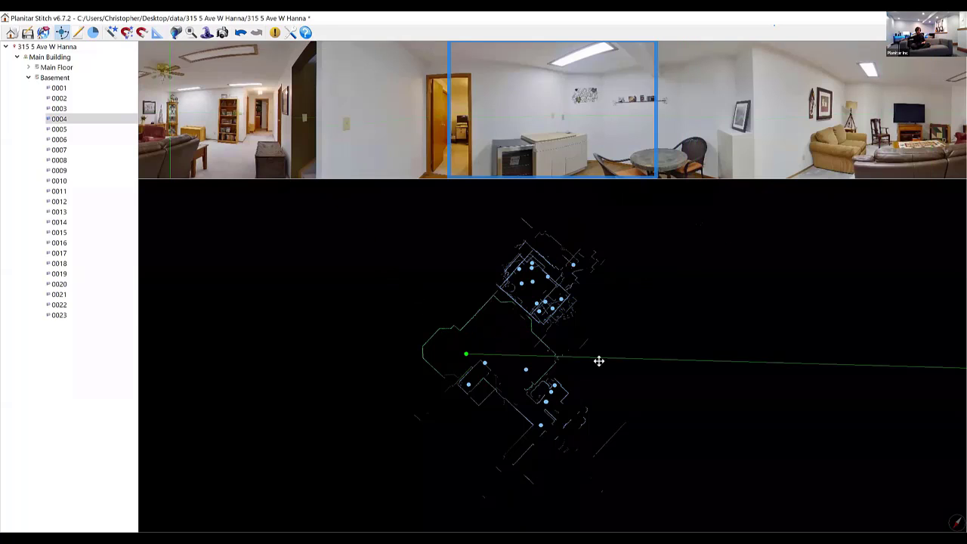
# Step: Rotate all Basement scans together until the plan's walls run vertically and horizontally, and select scan 0004 again
pyautogui.hotkey('ctrl', 'a')
pyautogui.moveTo(733, 386); pyautogui.dragTo(654, 295)
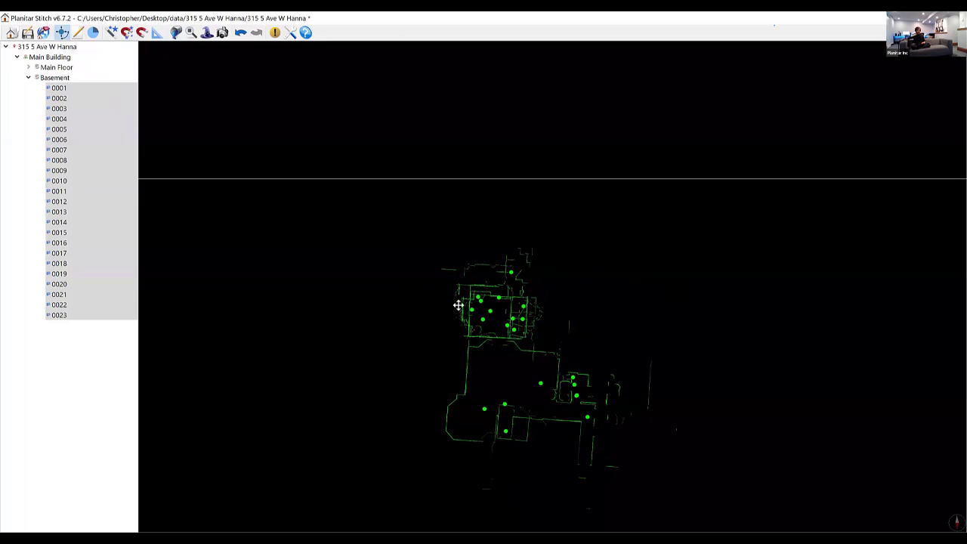
pyautogui.click(68, 120)
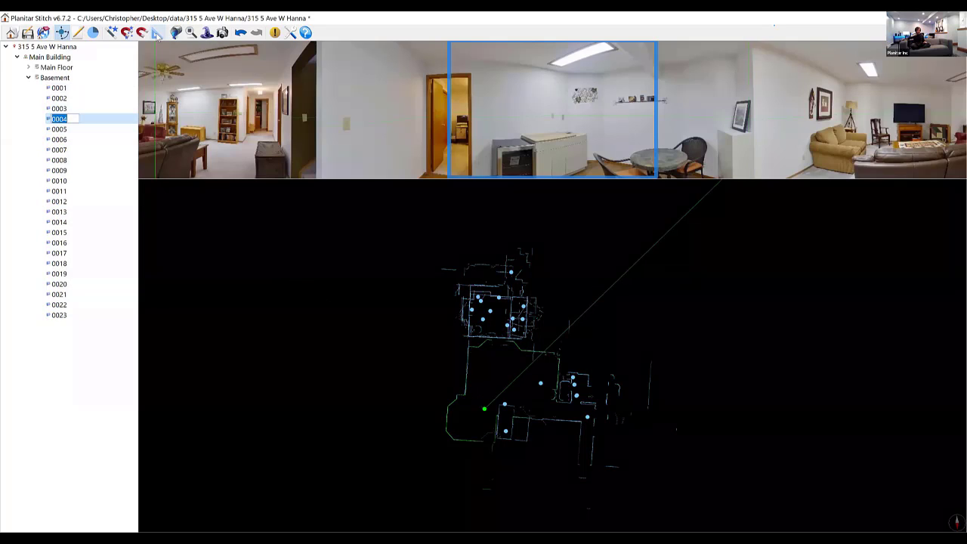
pyautogui.click(523, 483)
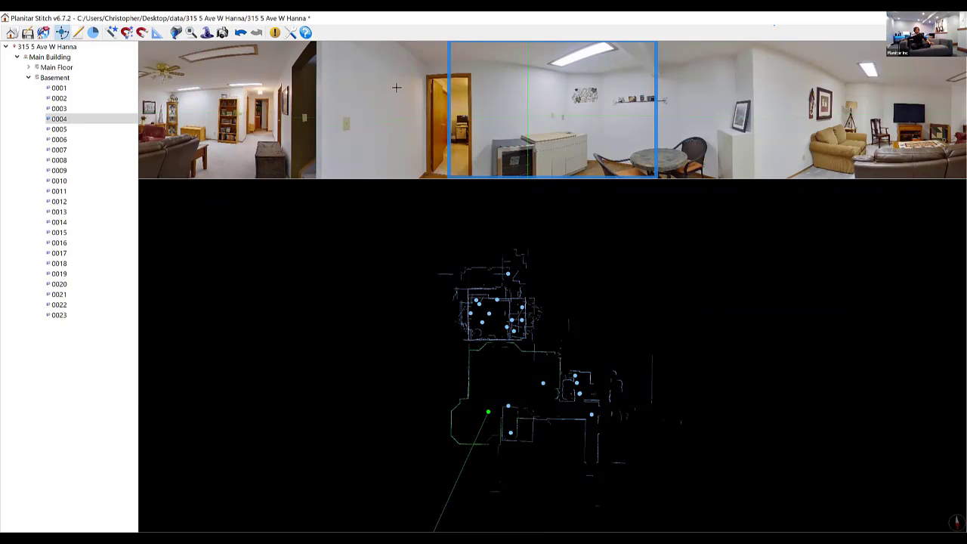
# Step: Examine the panorama of scan 0004 vertically, from the ceiling lights down to the floor and back to eye level
pyautogui.scroll(-3, 576, 94)
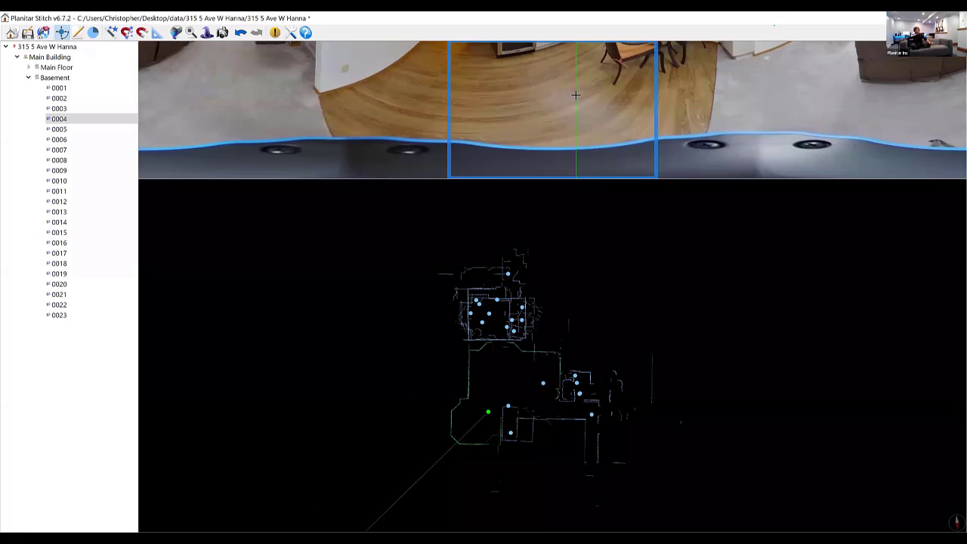
pyautogui.scroll(6, 577, 99)
pyautogui.scroll(-3, 582, 104)
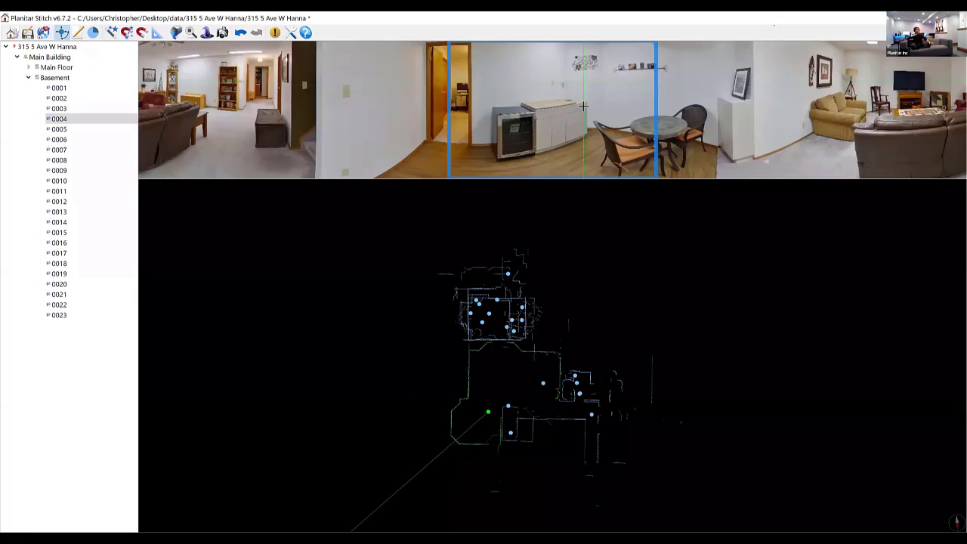
pyautogui.scroll(-3, 583, 106)
pyautogui.scroll(6, 584, 106)
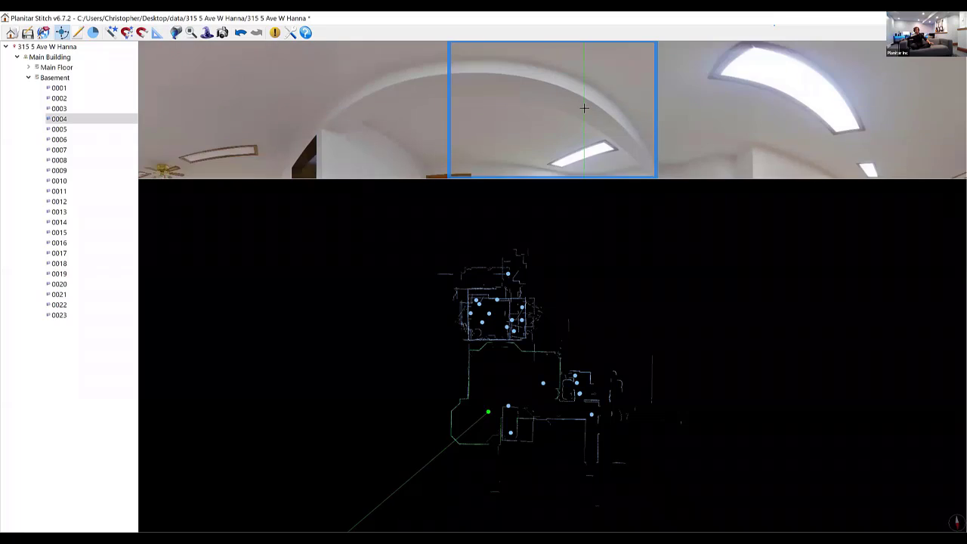
pyautogui.scroll(-2, 584, 109)
pyautogui.scroll(-5, 585, 109)
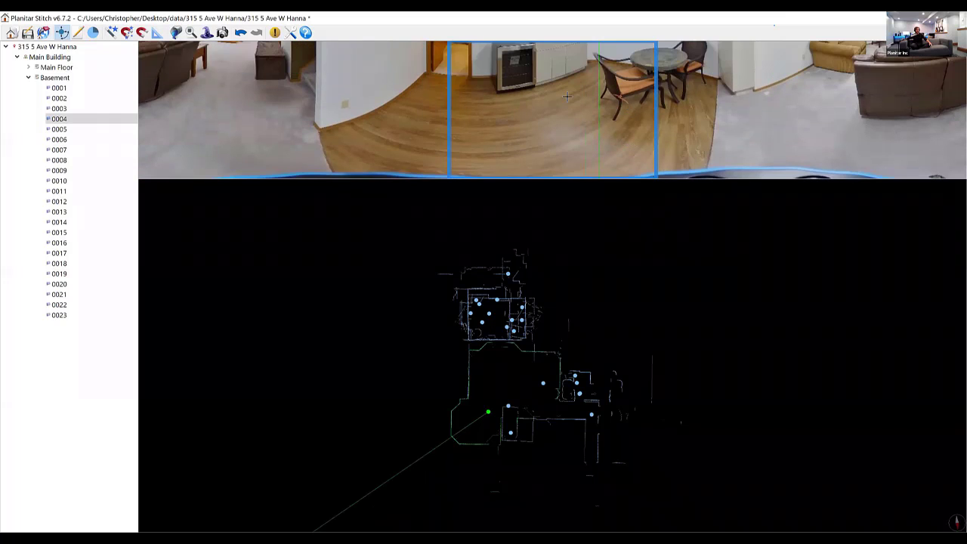
pyautogui.scroll(4, 566, 97)
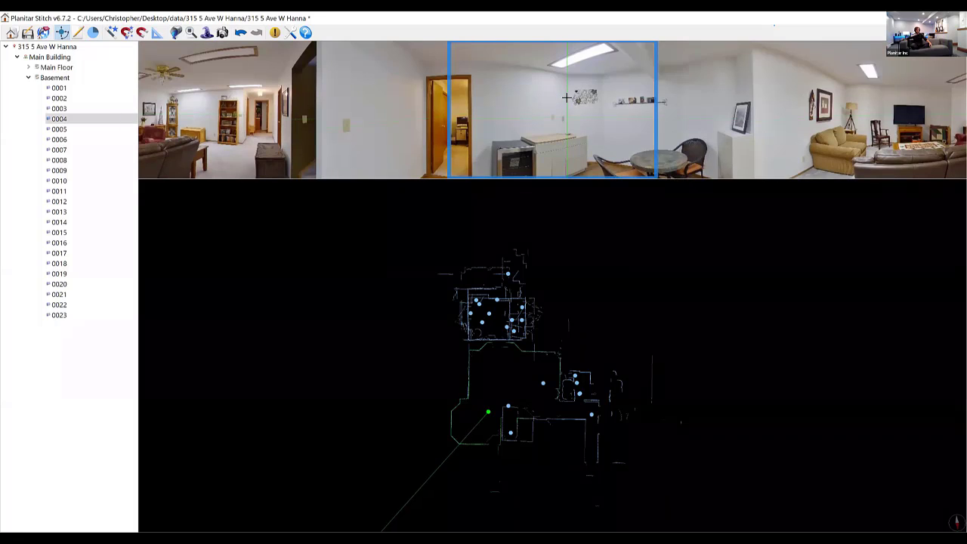
pyautogui.scroll(-4, 566, 96)
pyautogui.scroll(6, 569, 126)
pyautogui.scroll(-7, 569, 126)
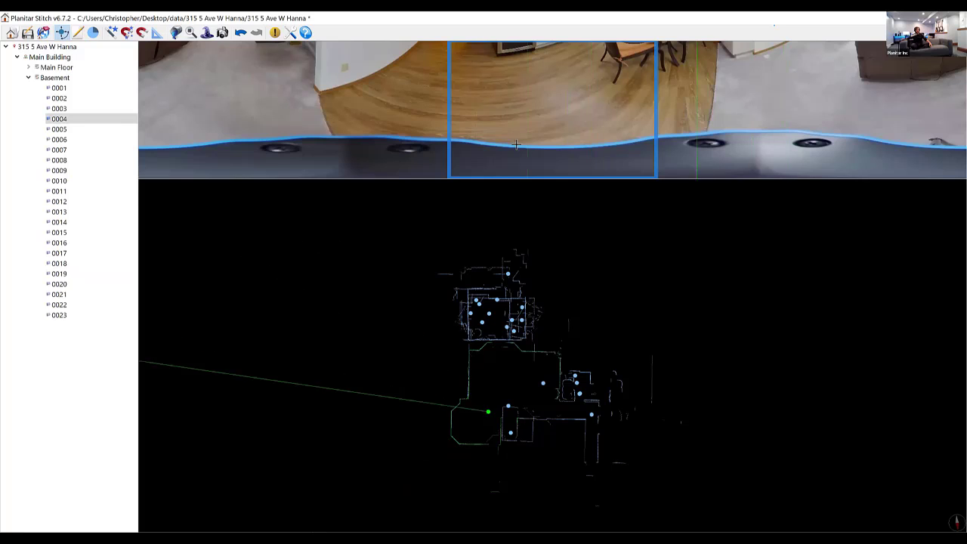
pyautogui.scroll(4, 553, 105)
pyautogui.scroll(2, 553, 106)
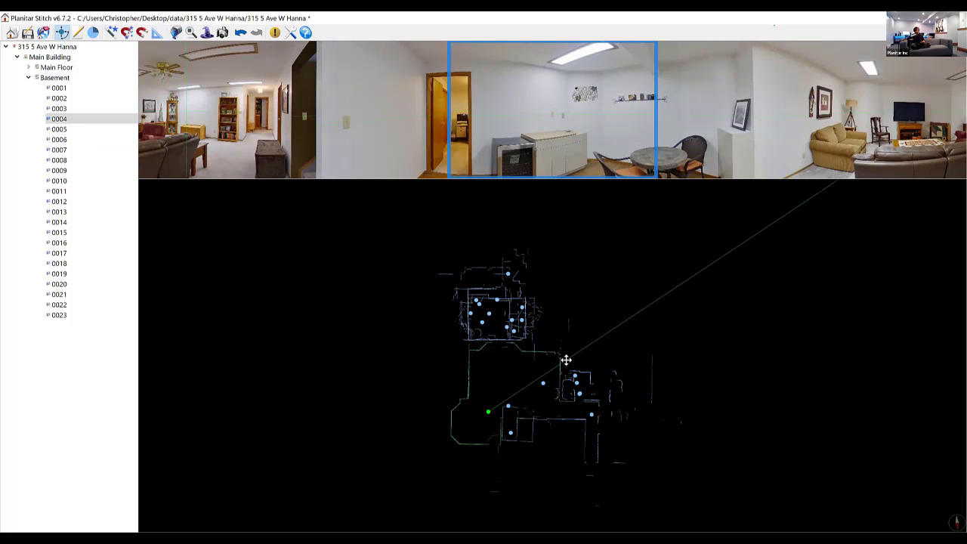
# Step: Try rotating all Basement scans as one group and restore the plan's upright orientation
pyautogui.hotkey('ctrl', 'a')
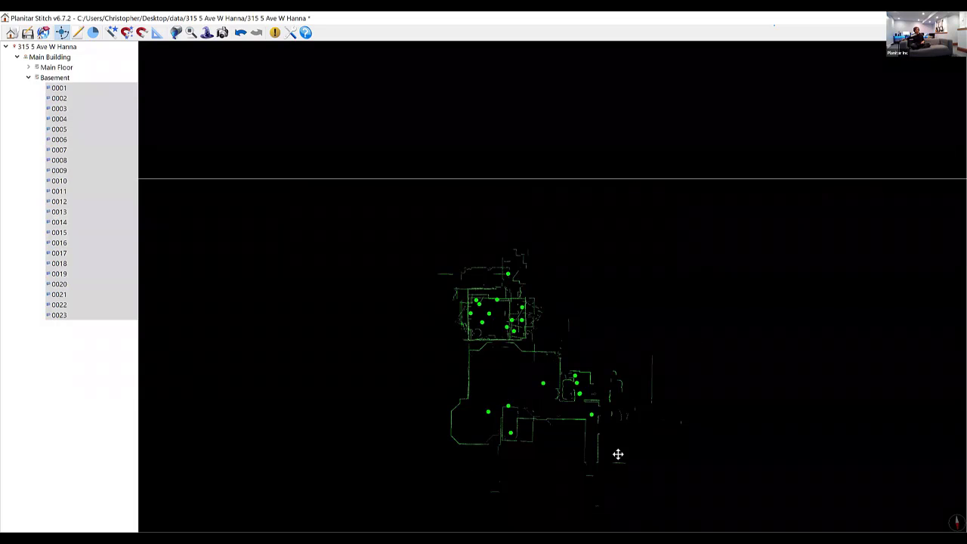
pyautogui.hotkey('ctrl', 'z')
pyautogui.moveTo(599, 300); pyautogui.dragTo(670, 405)
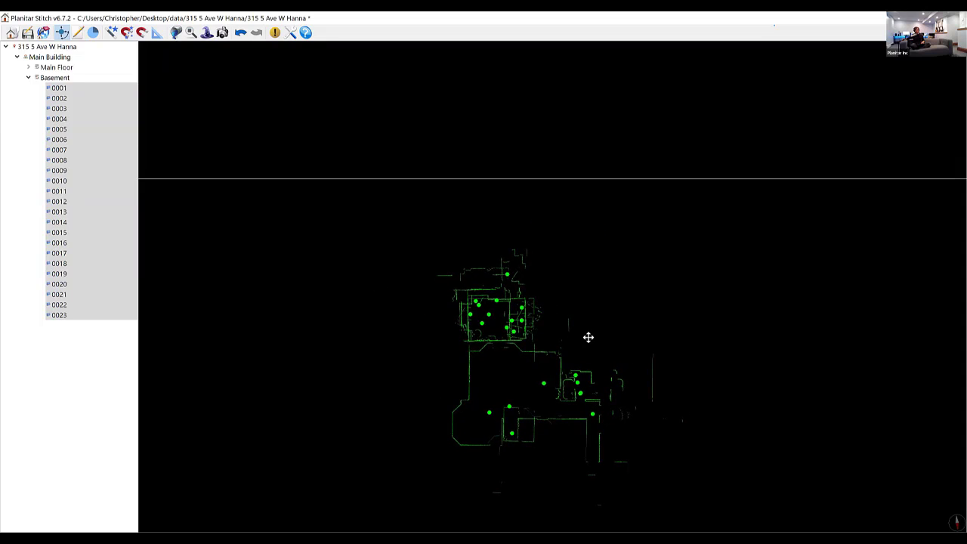
# Step: View Basement scans 0006 and 0013, and display the scans' filled laser rays to examine their coverage of the plan
pyautogui.click(58, 141)
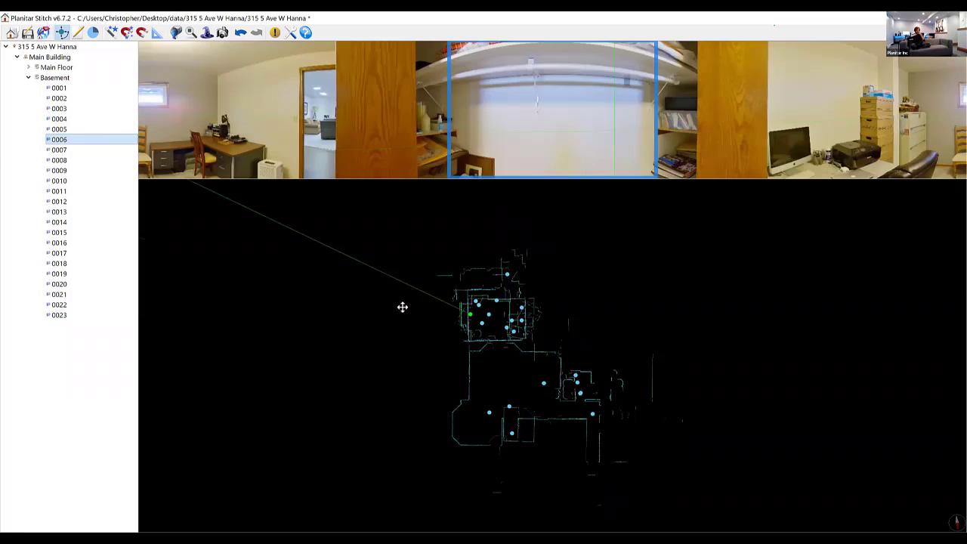
pyautogui.click(95, 212)
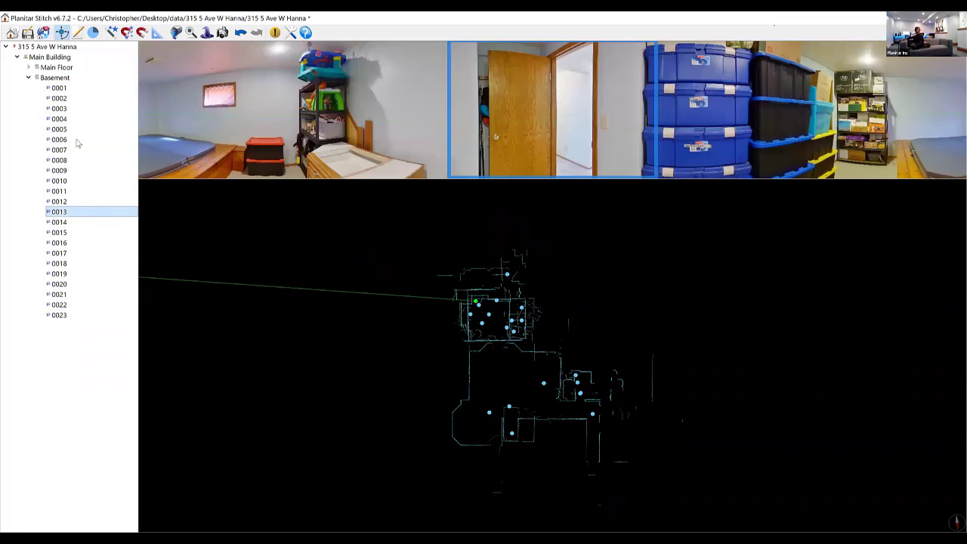
pyautogui.click(175, 32)
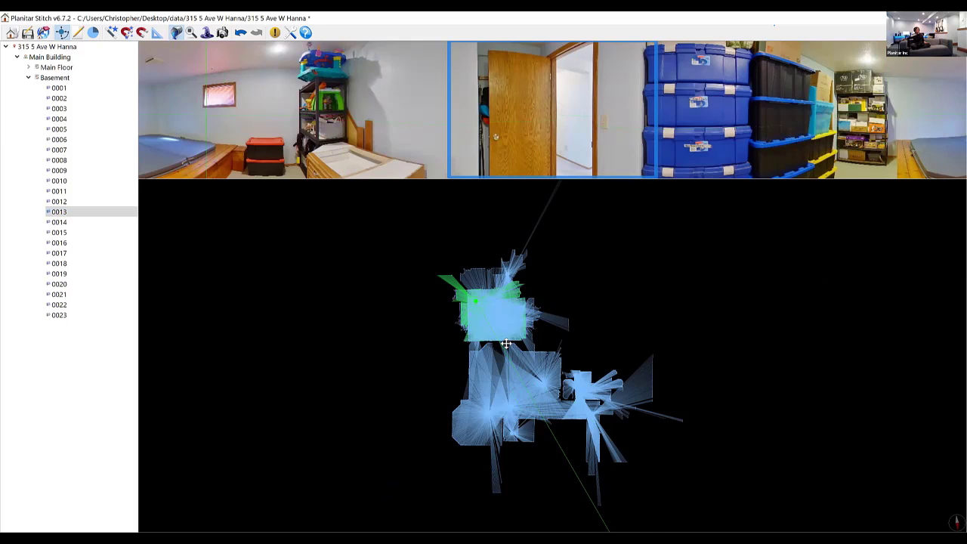
pyautogui.scroll(2, 503, 344)
pyautogui.scroll(2, 508, 345)
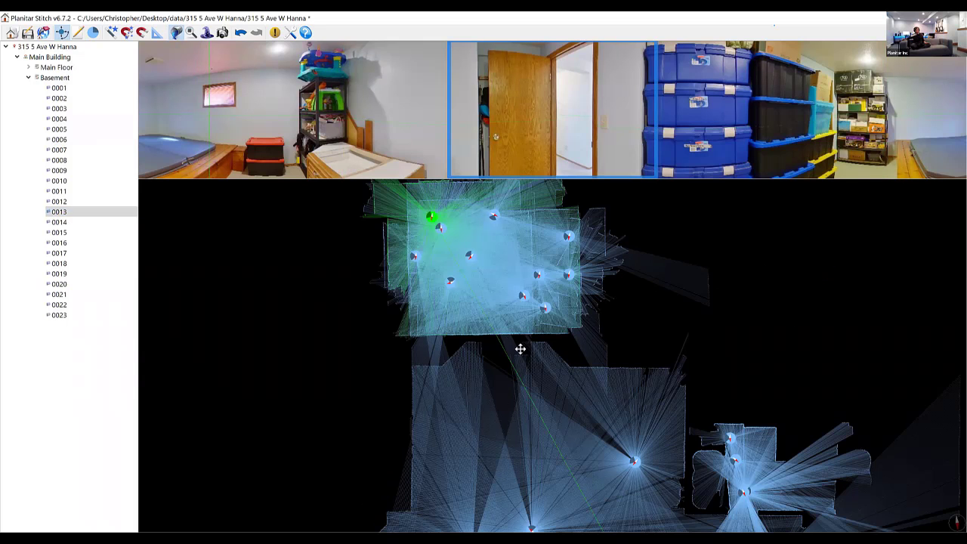
pyautogui.scroll(1, 521, 293)
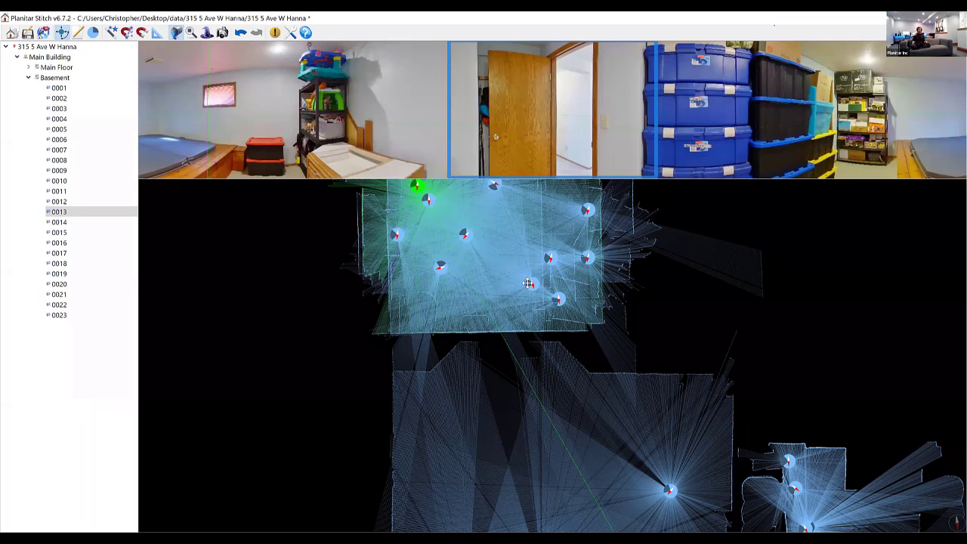
pyautogui.scroll(-1, 528, 283)
pyautogui.scroll(-2, 528, 282)
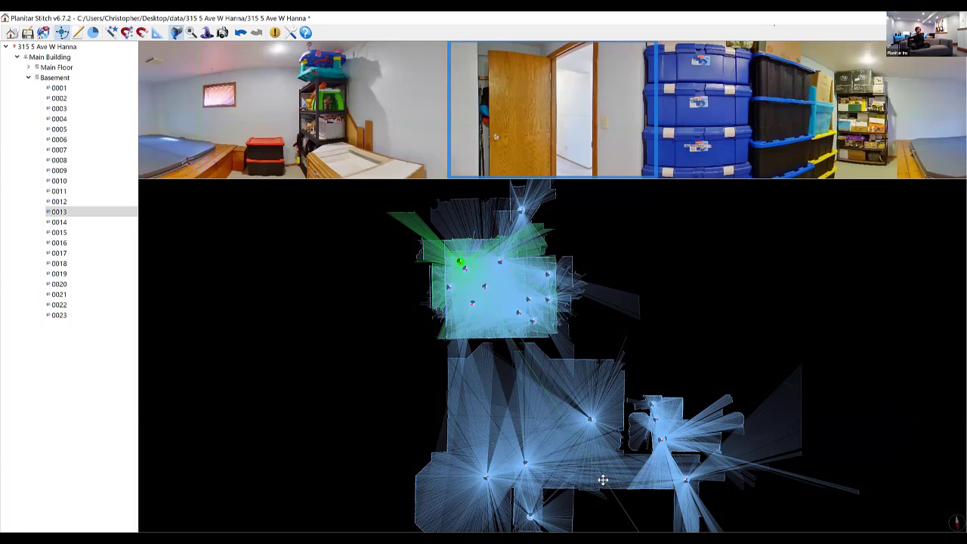
# Step: Select scan 0003 in the large living area with the ray fill hidden, and show the fill again to examine its coverage
pyautogui.click(177, 33)
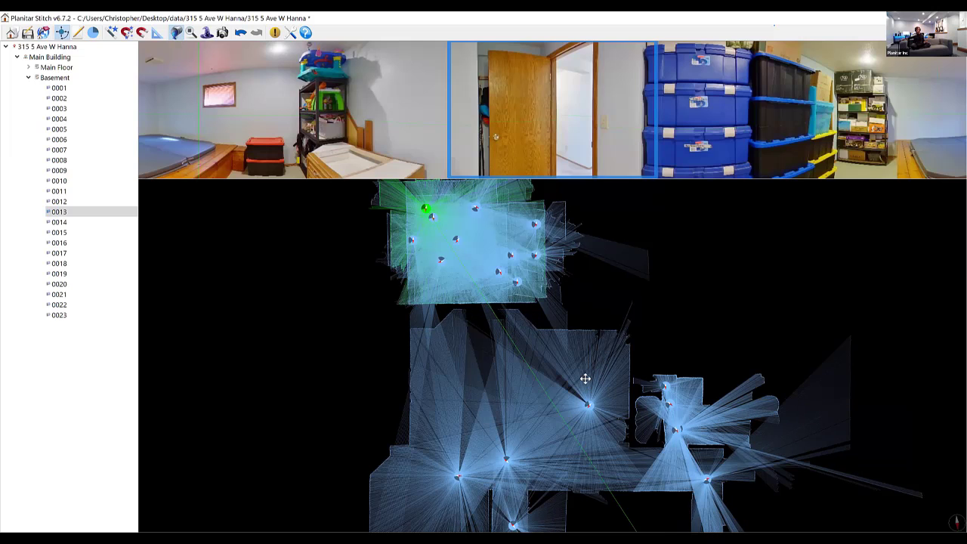
pyautogui.click(586, 383)
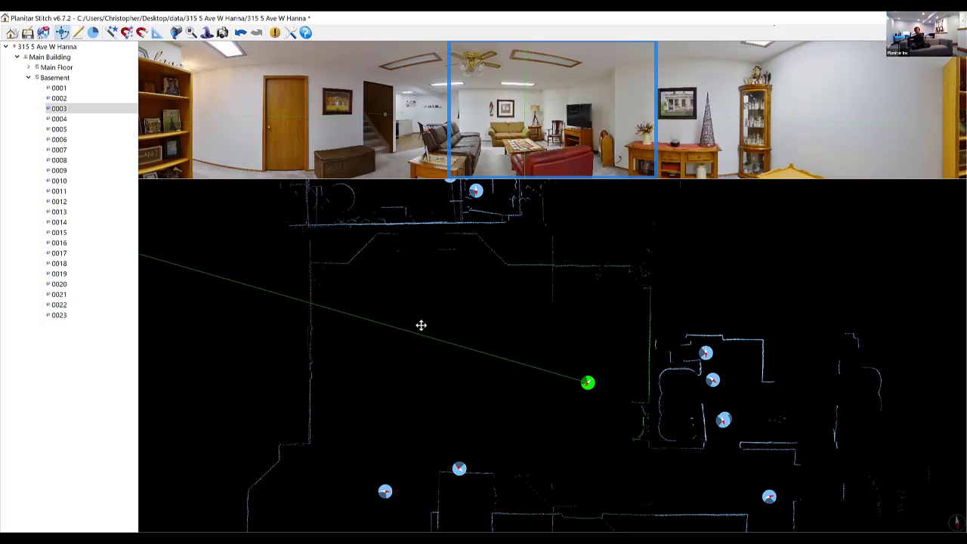
pyautogui.click(176, 32)
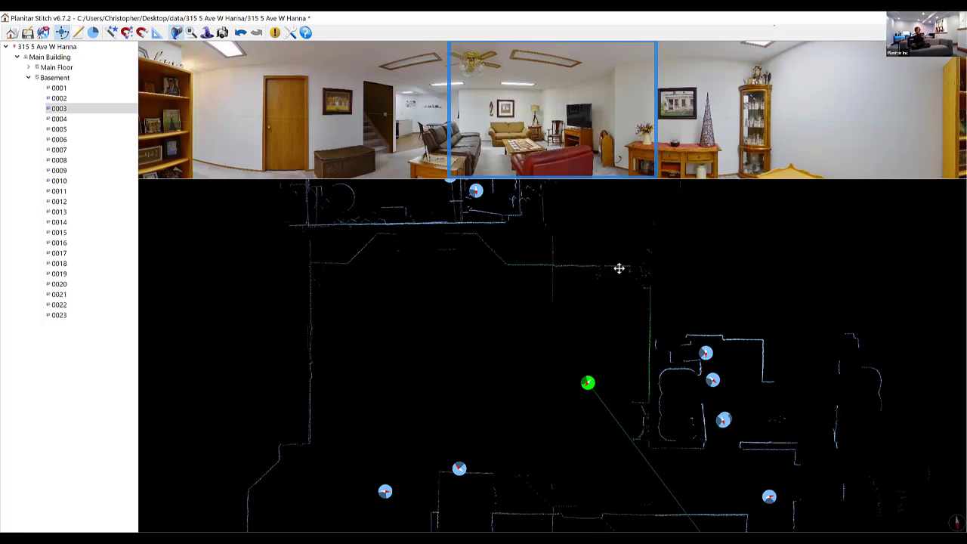
pyautogui.click(590, 383)
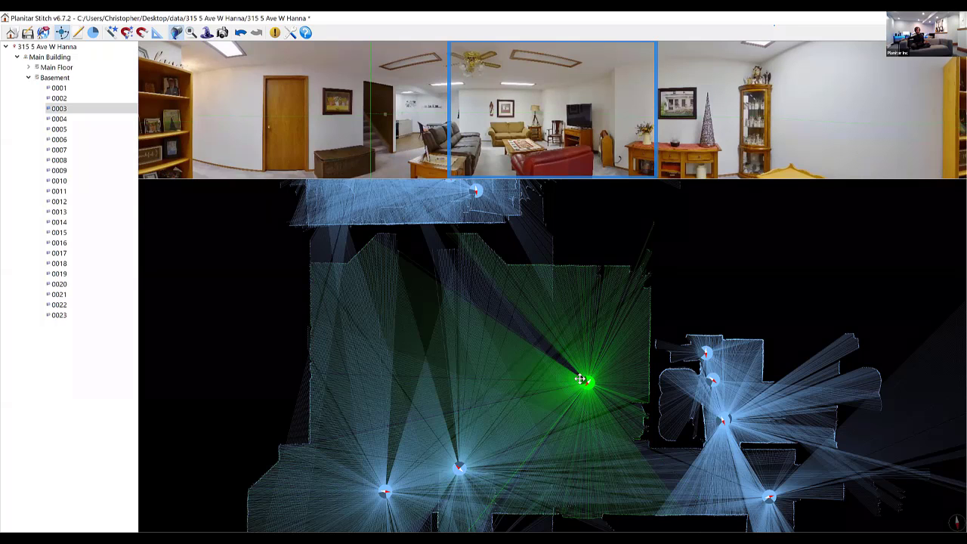
# Step: Examine the laser coverage around scan 0003 up close and across the living area, and hide the ray fill
pyautogui.scroll(3, 754, 267)
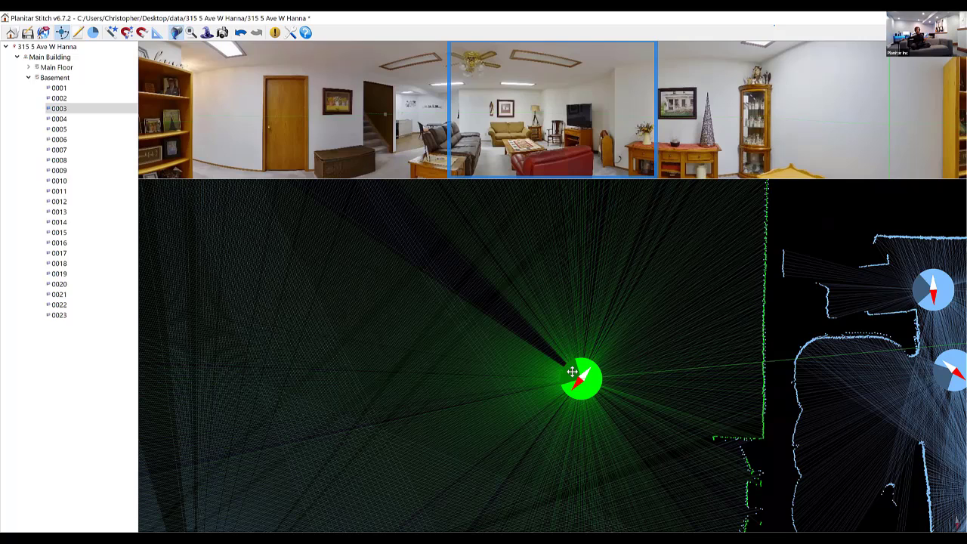
pyautogui.scroll(-2, 586, 381)
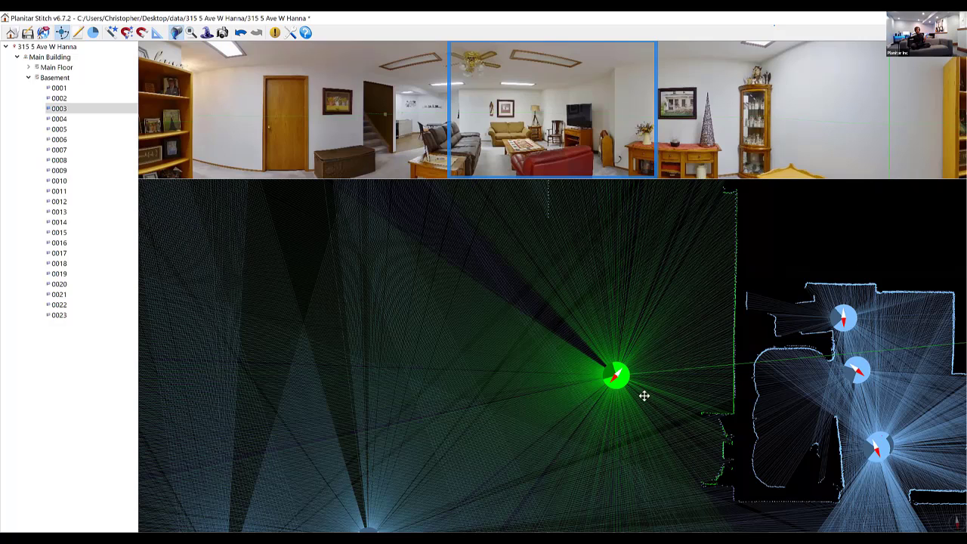
pyautogui.scroll(-2, 567, 292)
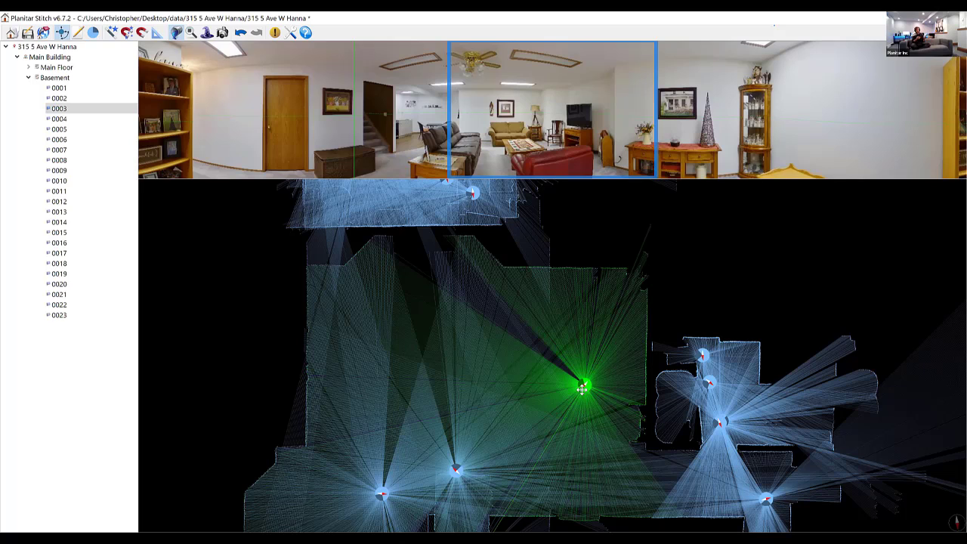
pyautogui.moveTo(582, 389); pyautogui.dragTo(565, 381)
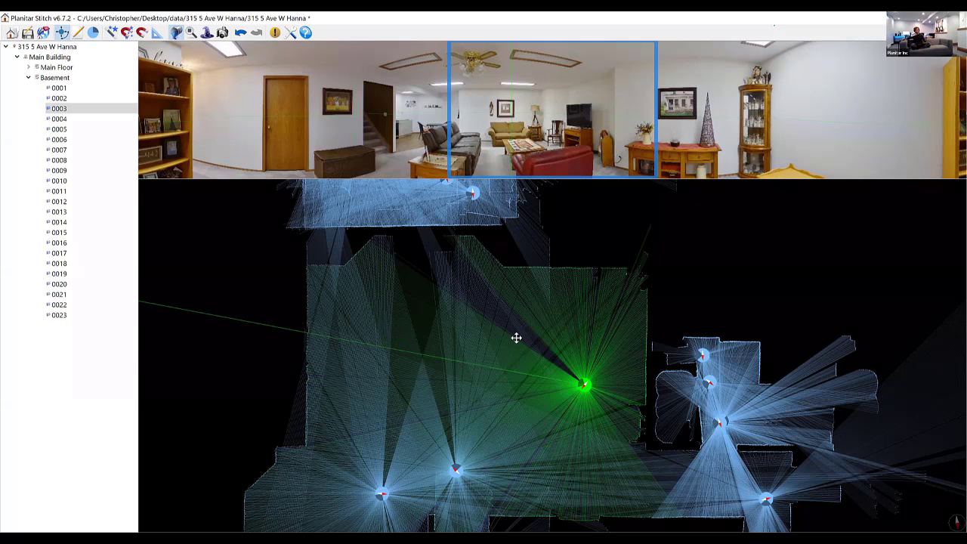
pyautogui.click(176, 32)
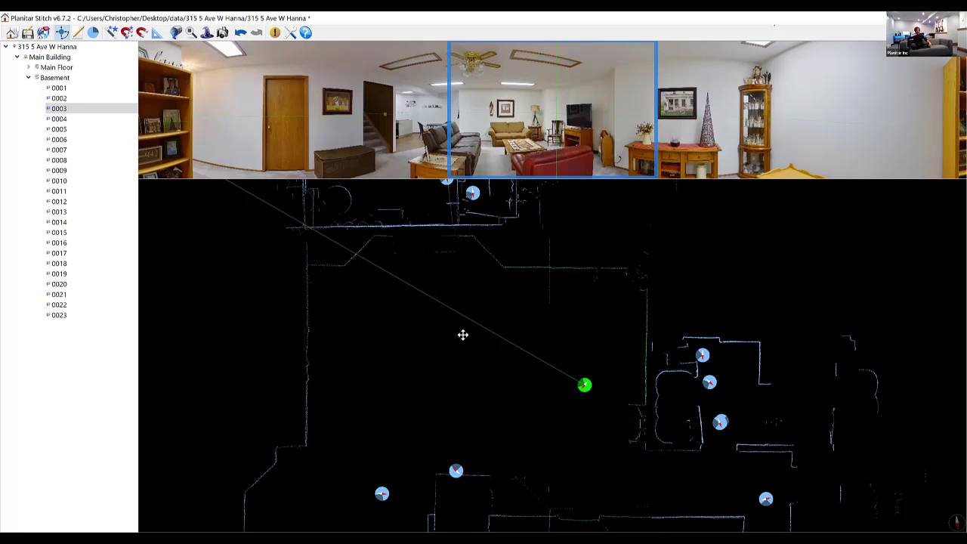
# Step: Fit the whole Basement plan in the view, and fit it again after zooming in until the plan is out of sight
pyautogui.scroll(-3, 461, 325)
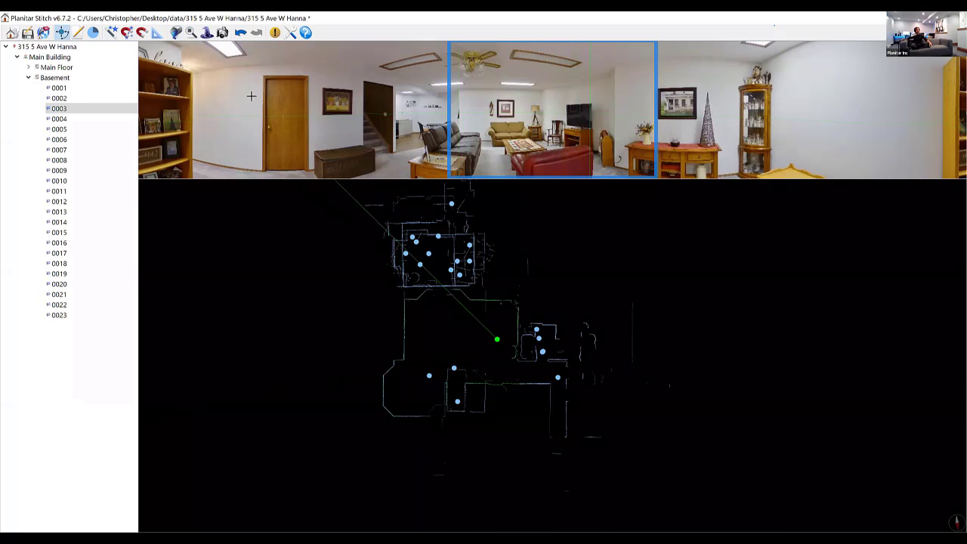
pyautogui.click(190, 33)
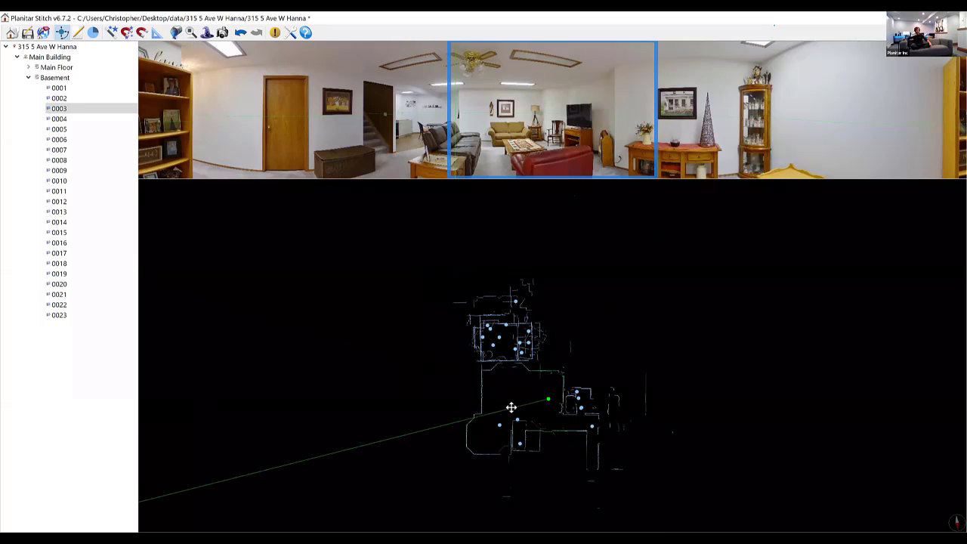
pyautogui.scroll(5, 544, 400)
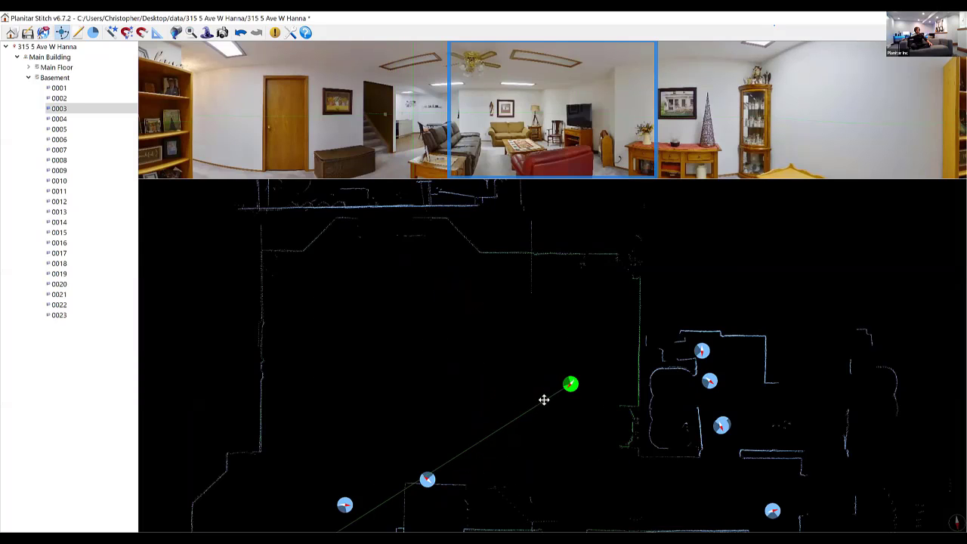
pyautogui.scroll(10, 563, 384)
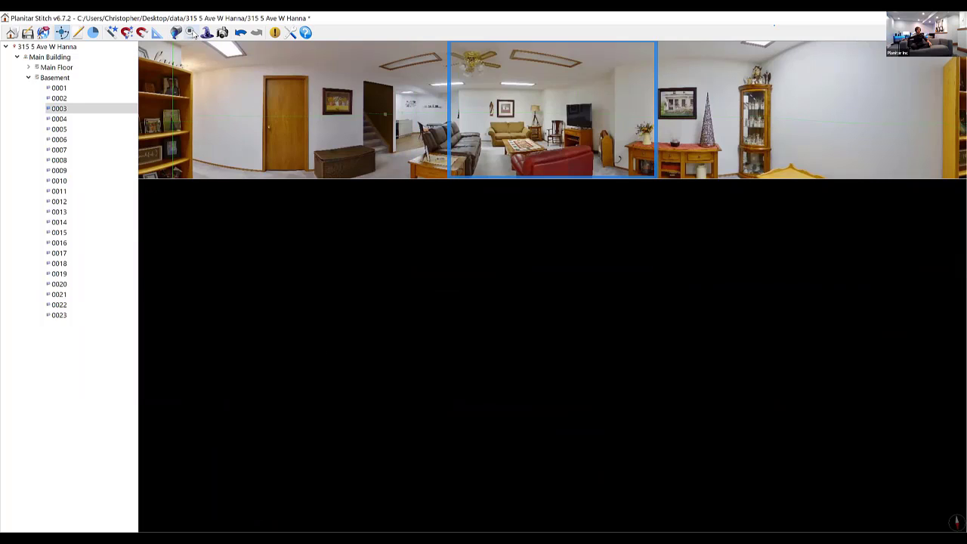
pyautogui.click(192, 33)
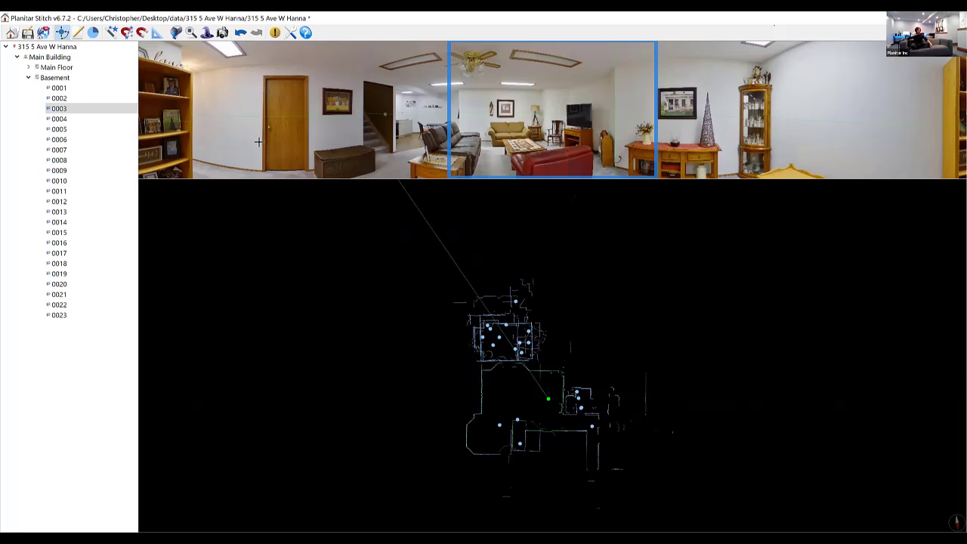
# Step: Open the pano alignment and color adjustment for Basement scan 0003, try maximum brightness, and settle on a brightness of 66
pyautogui.click(206, 32)
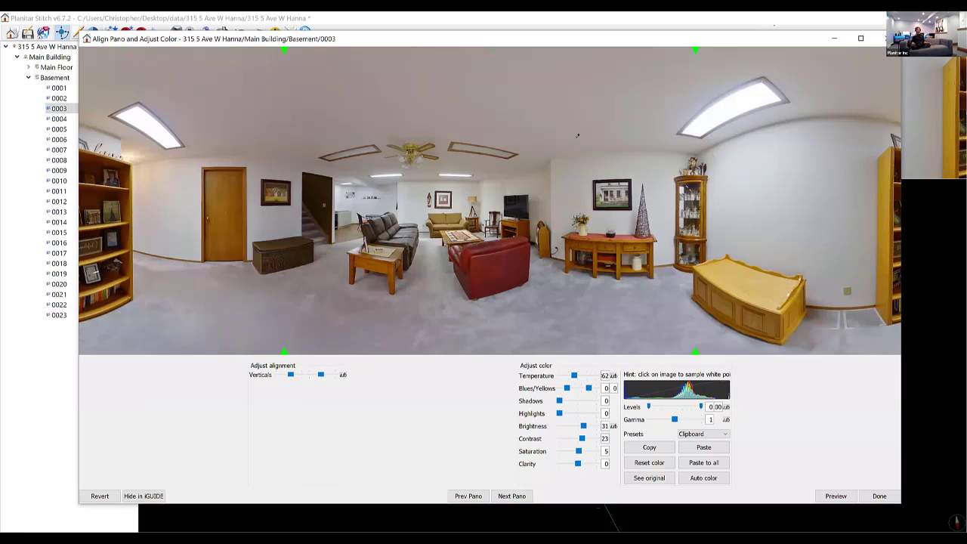
pyautogui.doubleClick(342, 79)
pyautogui.moveTo(584, 427); pyautogui.dragTo(586, 428)
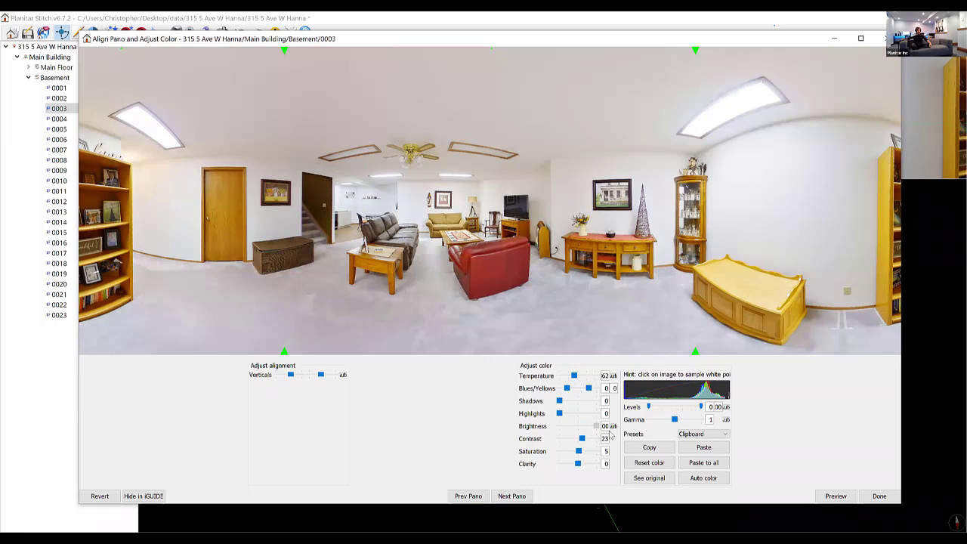
pyautogui.scroll(3, 583, 434)
pyautogui.scroll(4, 584, 436)
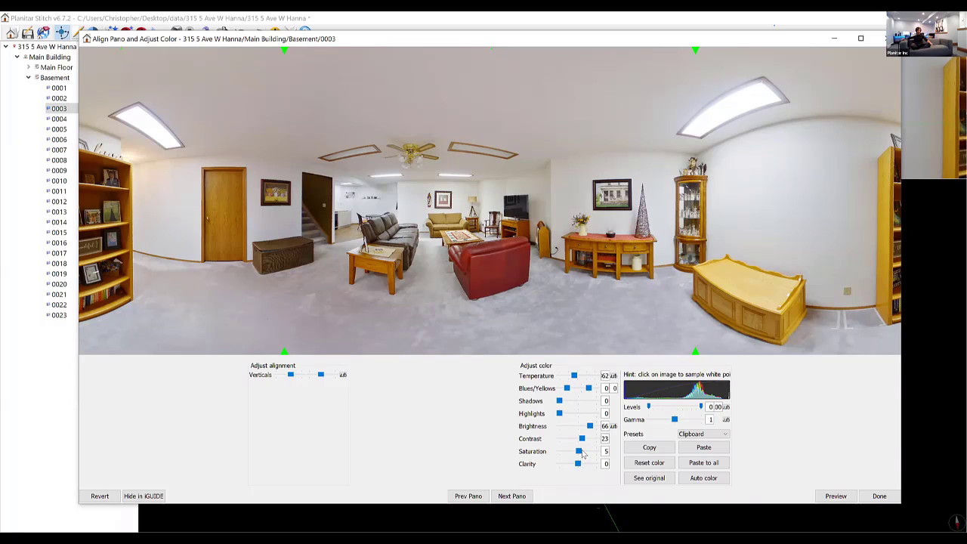
# Step: Try small adjustments to the saturation, highlights and clarity of scan 0003's panorama
pyautogui.moveTo(579, 452)
pyautogui.mouseDown()
pyautogui.moveTo(594, 455)
pyautogui.moveTo(580, 456)
pyautogui.mouseUp()
pyautogui.moveTo(561, 406)
pyautogui.mouseDown()
pyautogui.moveTo(563, 415)
pyautogui.moveTo(583, 417)
pyautogui.moveTo(559, 415)
pyautogui.mouseUp()
pyautogui.moveTo(580, 465)
pyautogui.mouseDown()
pyautogui.moveTo(620, 466)
pyautogui.moveTo(580, 469)
pyautogui.mouseUp()
# Step: View the panoramas of Basement scans 0002, 0004, 0010, 0014 and 0020
pyautogui.click(56, 97)
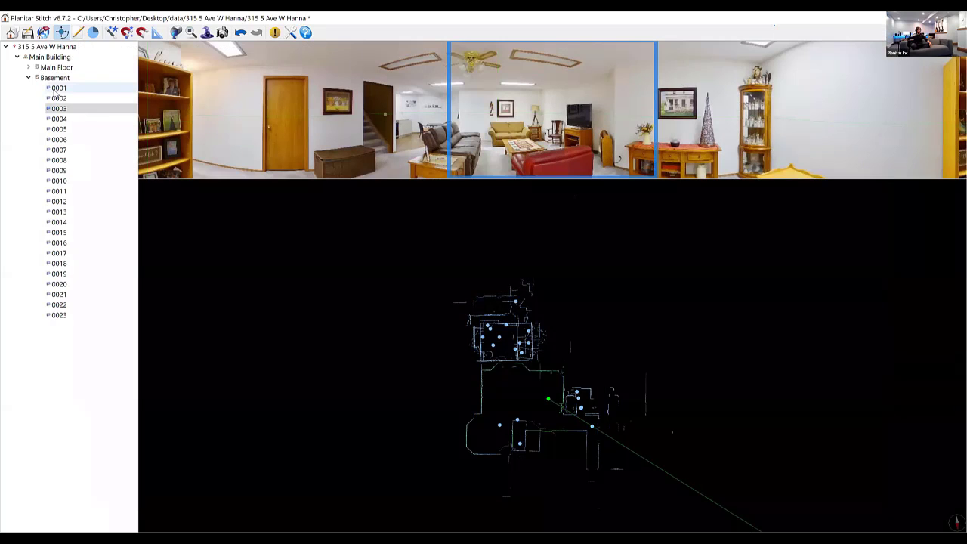
pyautogui.click(55, 119)
pyautogui.click(60, 182)
pyautogui.click(55, 222)
pyautogui.click(58, 284)
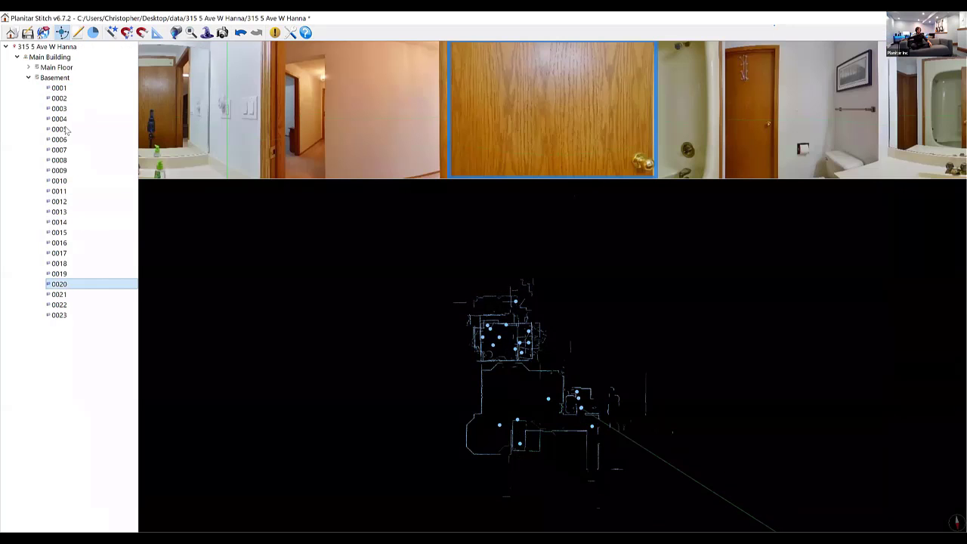
# Step: Open Main Floor scan 0011 for color adjustment and lower its temperature to give the panorama a strong blue tint
pyautogui.click(29, 68)
pyautogui.click(60, 171)
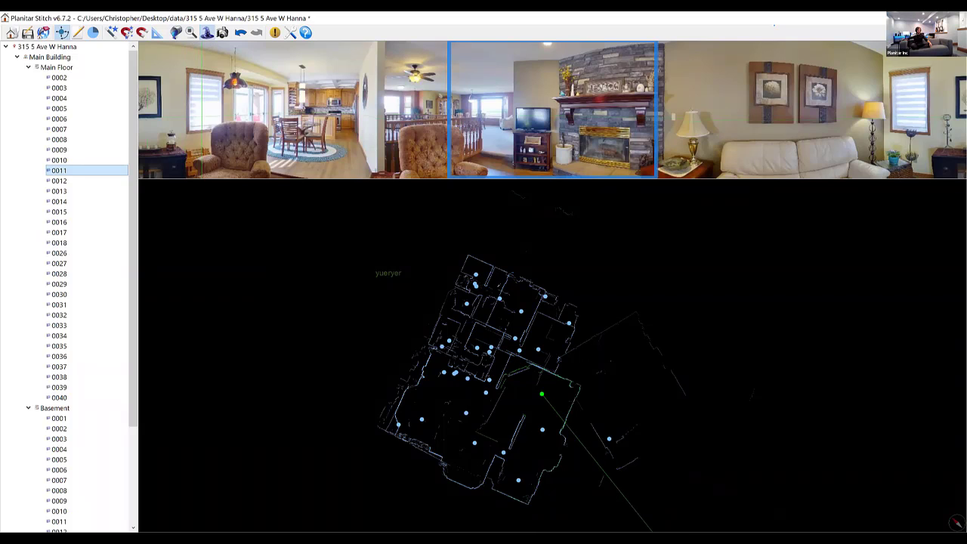
pyautogui.click(207, 32)
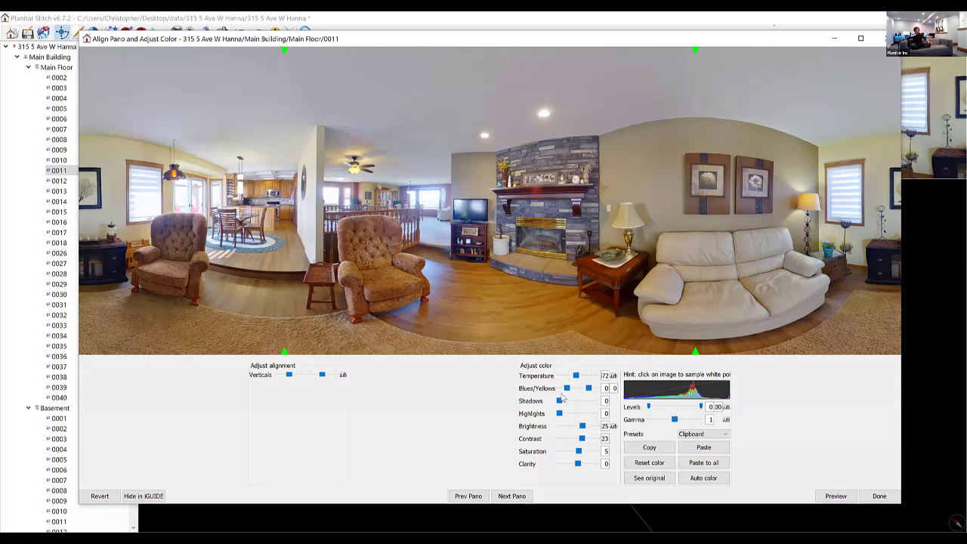
pyautogui.moveTo(578, 378); pyautogui.dragTo(562, 376)
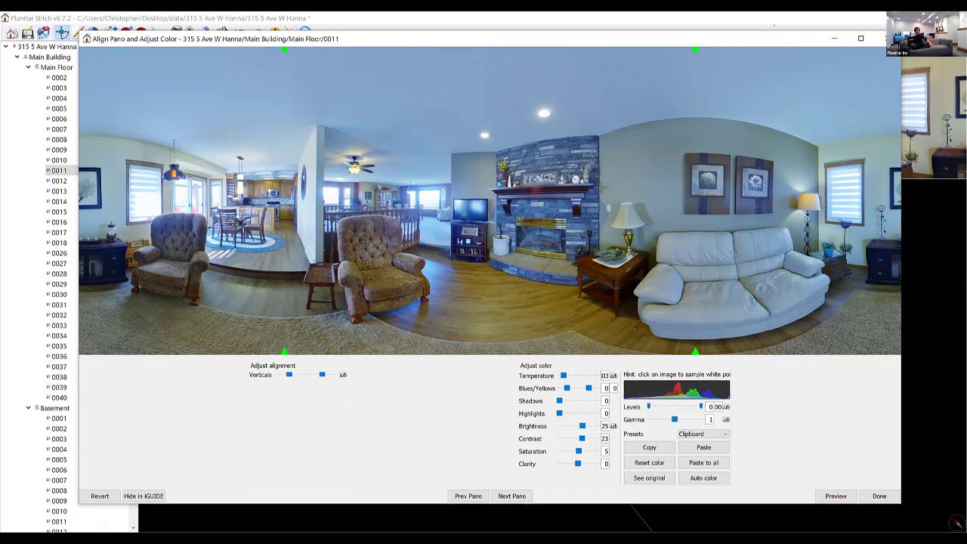
# Step: Try reducing the blues in scan 0011's panorama by 90, restore them to 0, and finish its color adjustment
pyautogui.moveTo(567, 388); pyautogui.dragTo(559, 393)
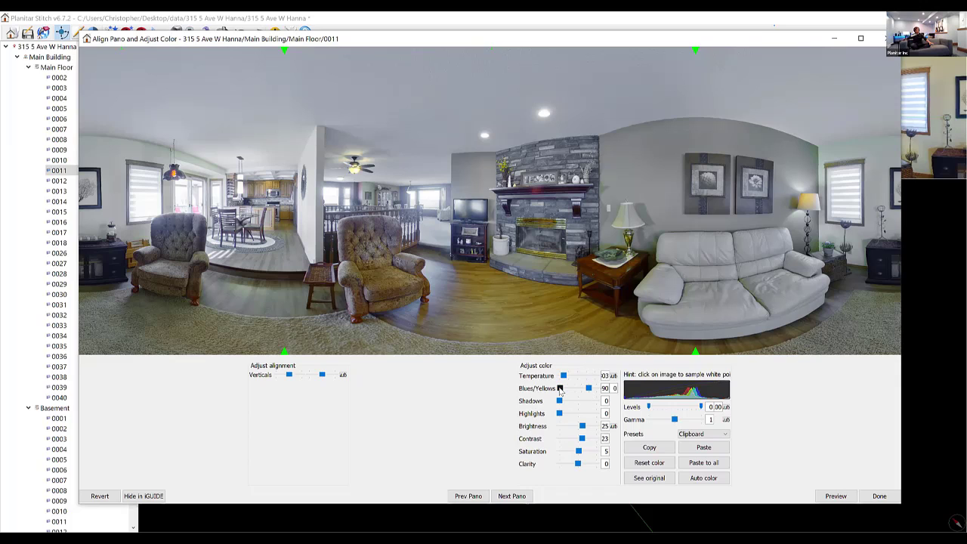
pyautogui.moveTo(561, 390); pyautogui.dragTo(567, 392)
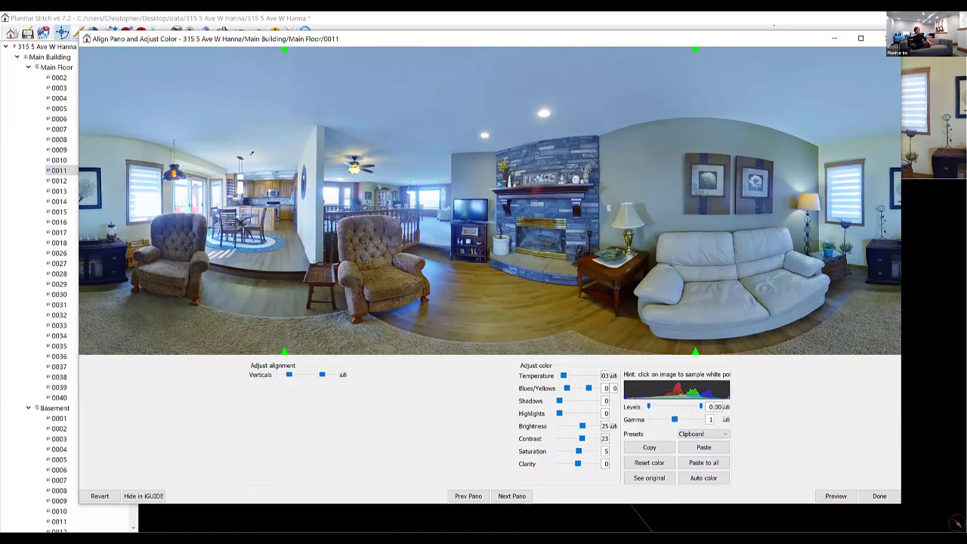
pyautogui.click(890, 501)
# Step: Open Main Floor scan 0006 for color adjustment and reduce its yellows fully, then ease the reduction to 67
pyautogui.click(59, 119)
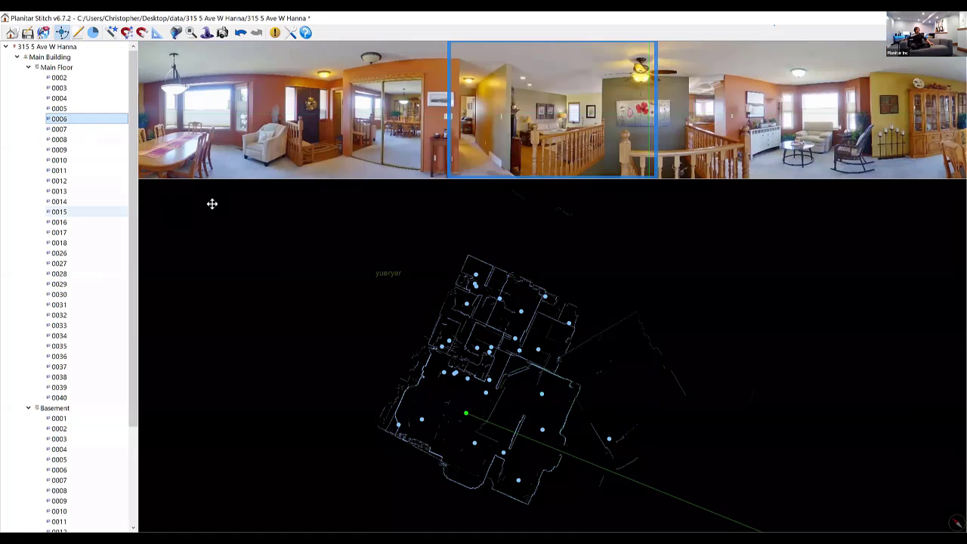
pyautogui.click(227, 293)
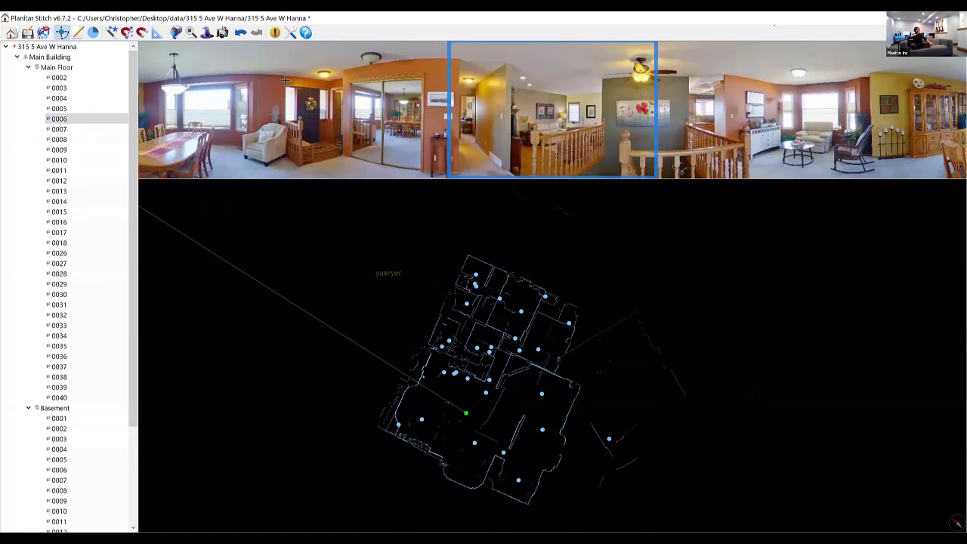
pyautogui.click(205, 35)
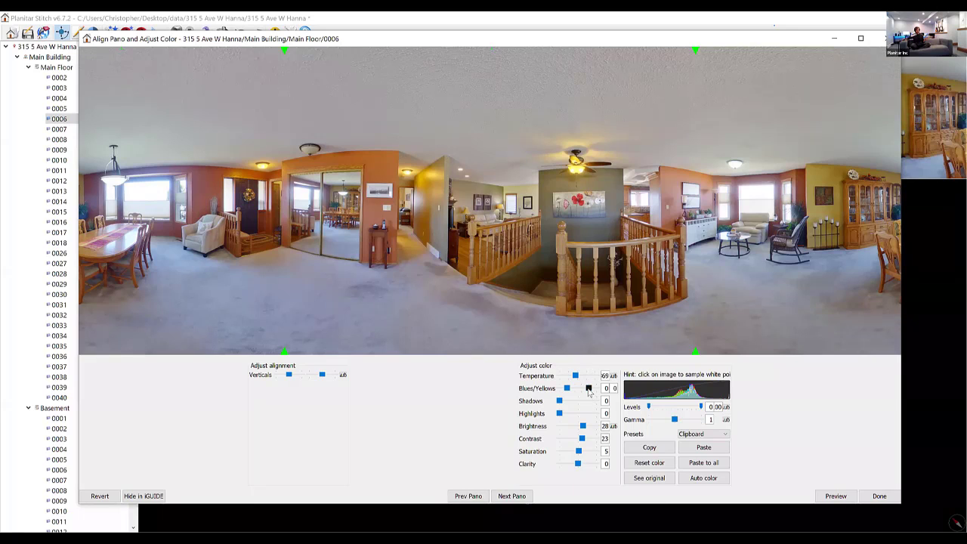
pyautogui.moveTo(590, 390); pyautogui.dragTo(581, 391)
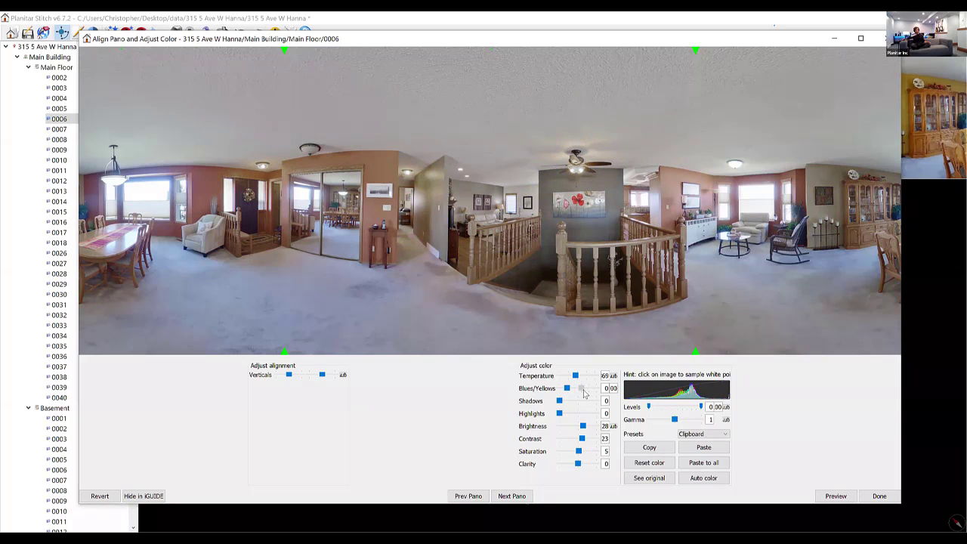
pyautogui.click(710, 273)
pyautogui.moveTo(582, 392); pyautogui.dragTo(583, 388)
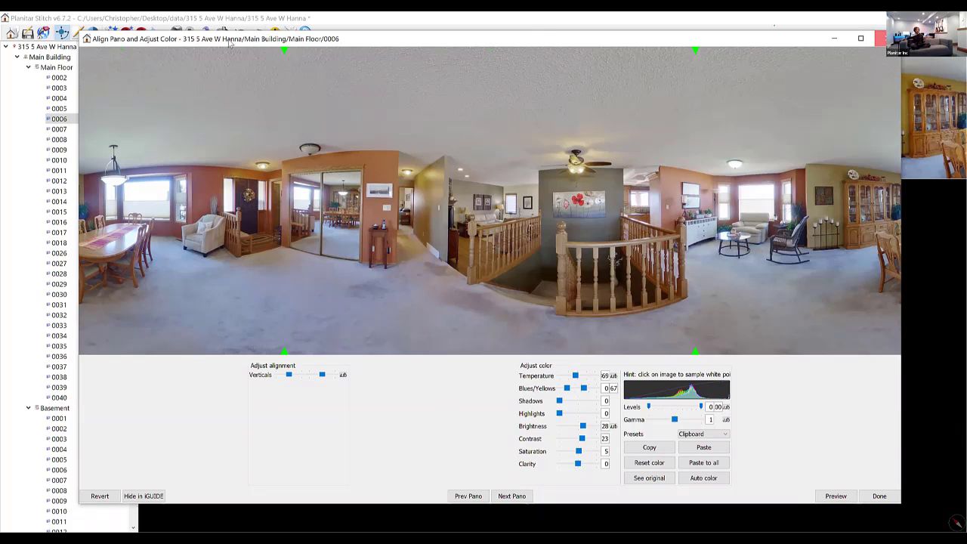
# Step: Examine the import presets available for automatic application in the settings, and leave the settings without changes
pyautogui.click(290, 32)
pyautogui.click(293, 33)
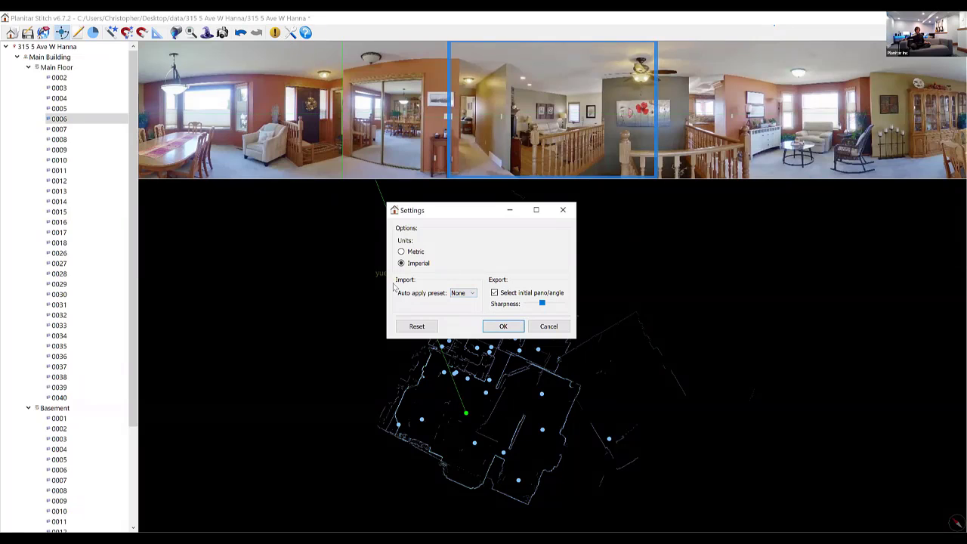
pyautogui.click(463, 293)
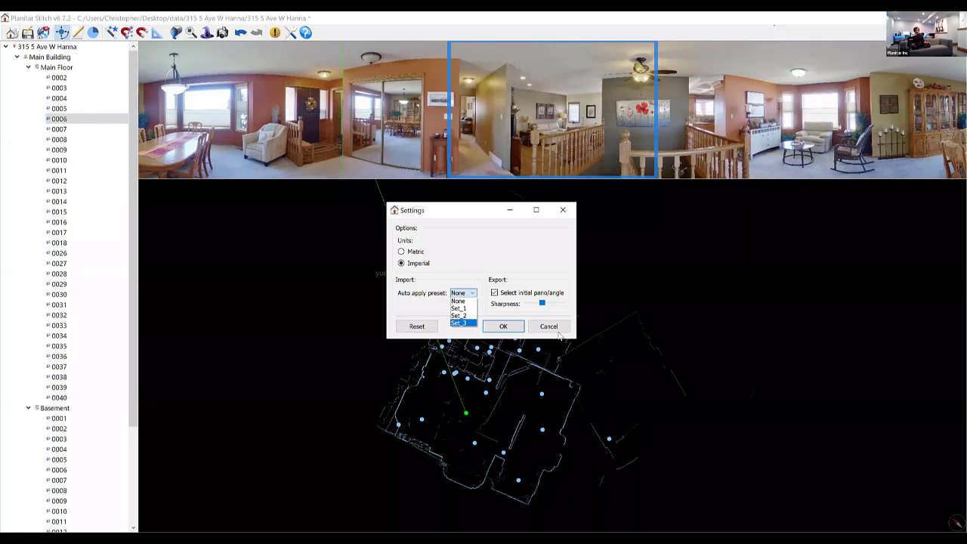
pyautogui.press('Escape')
pyautogui.press('Escape')
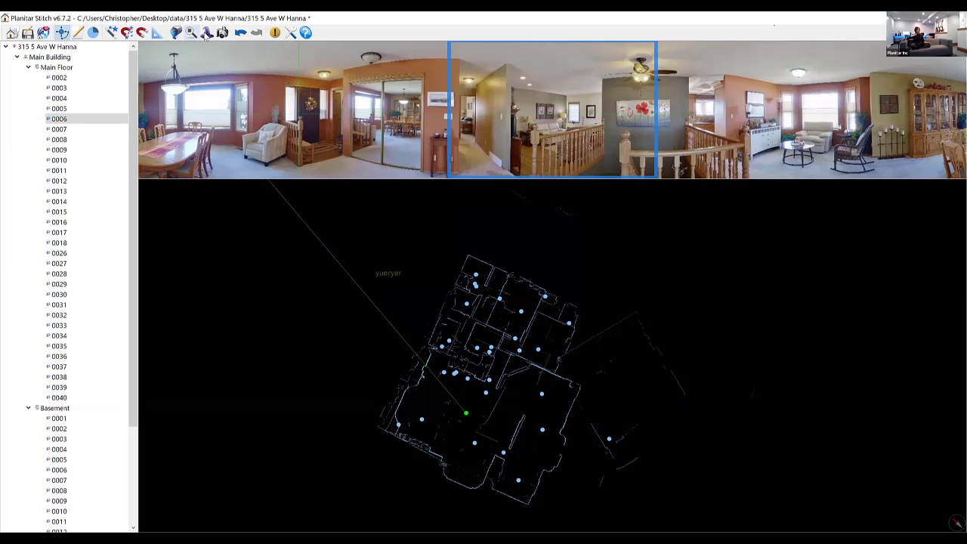
# Step: Reopen the color adjustment for scan 0006 and set brightness to 10, contrast to 0 and saturation to 0
pyautogui.click(205, 34)
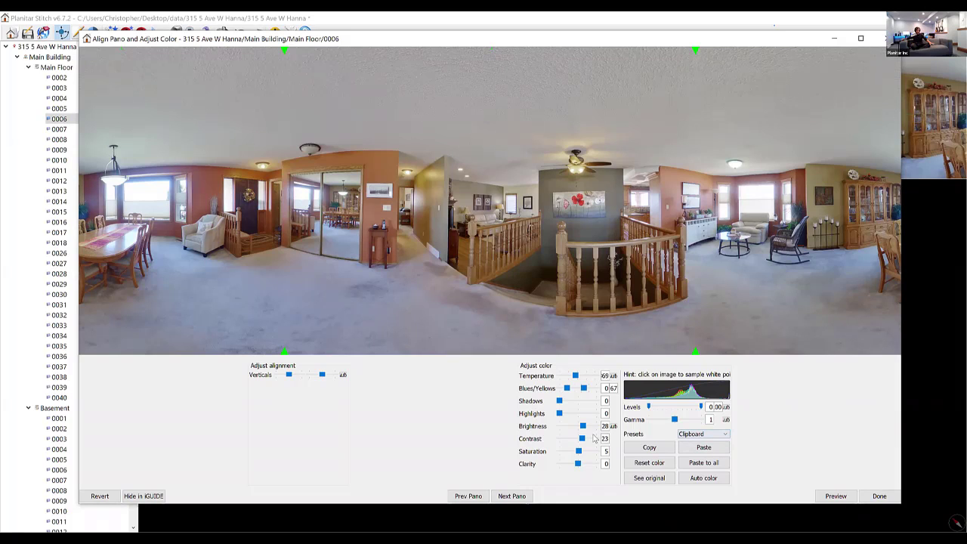
pyautogui.moveTo(582, 426)
pyautogui.mouseDown()
pyautogui.moveTo(578, 448)
pyautogui.moveTo(586, 429)
pyautogui.mouseUp()
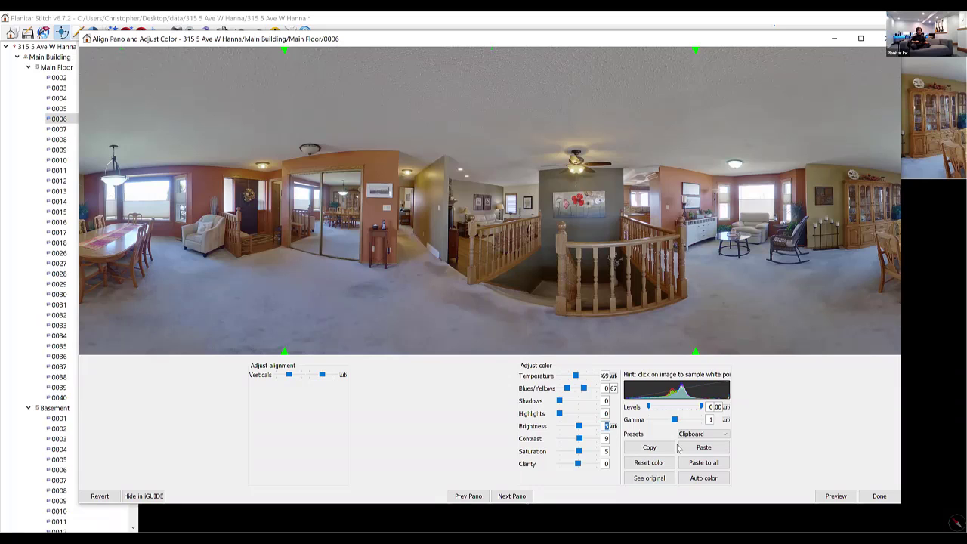
pyautogui.write('10')
pyautogui.press('Tab')
pyautogui.write('0')
pyautogui.press('Tab')
pyautogui.write('0')
pyautogui.press('Tab')
# Step: Set the yellows of scan 0006 to 0 and try entering a different temperature value
pyautogui.doubleClick(603, 375)
pyautogui.write('30')
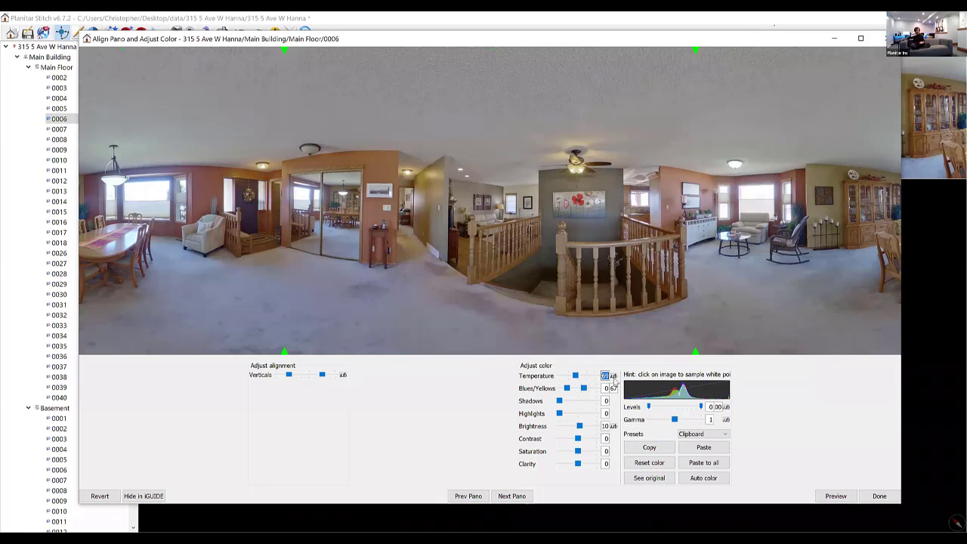
pyautogui.click(610, 388)
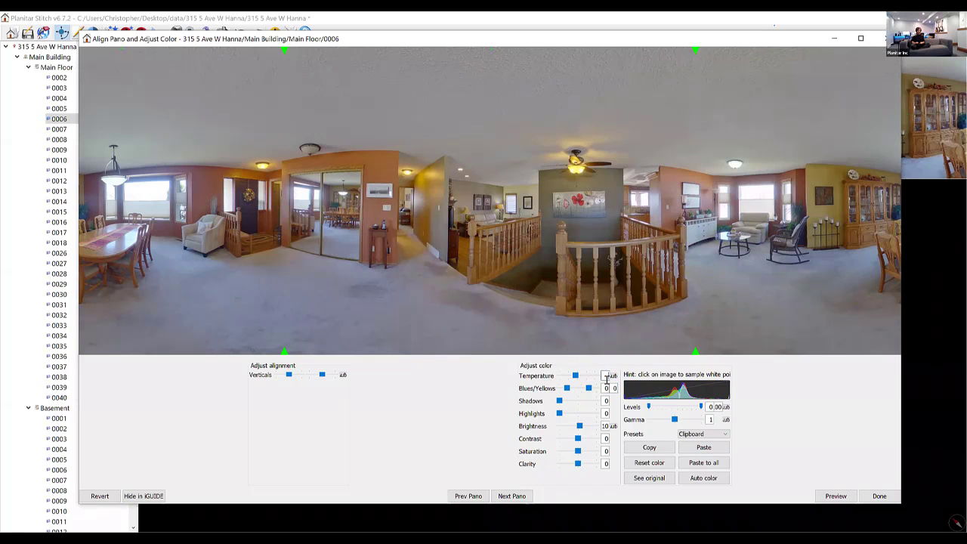
pyautogui.doubleClick(606, 377)
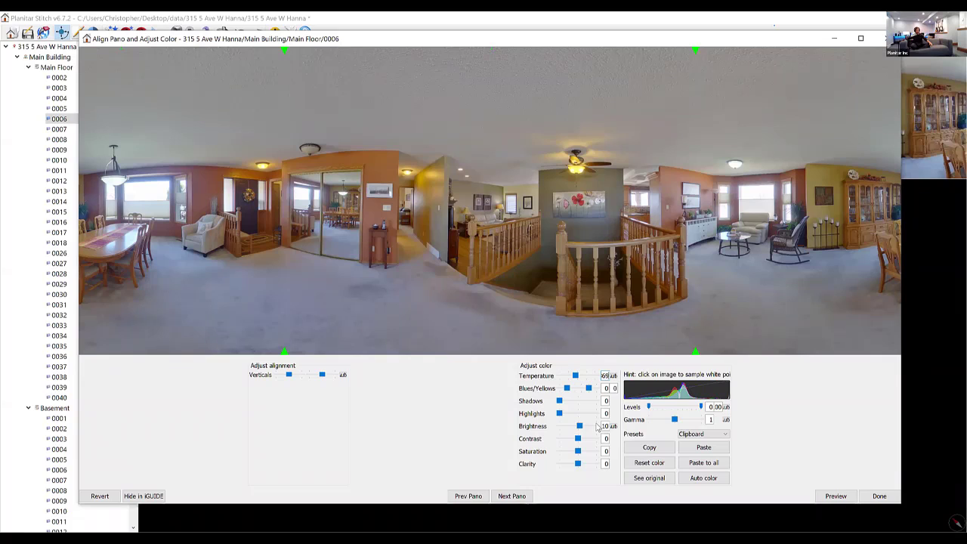
# Step: Save scan 0006's color settings to preset Set_1 and go to the next panorama, scan 0007
pyautogui.click(693, 435)
pyautogui.click(693, 424)
pyautogui.click(654, 447)
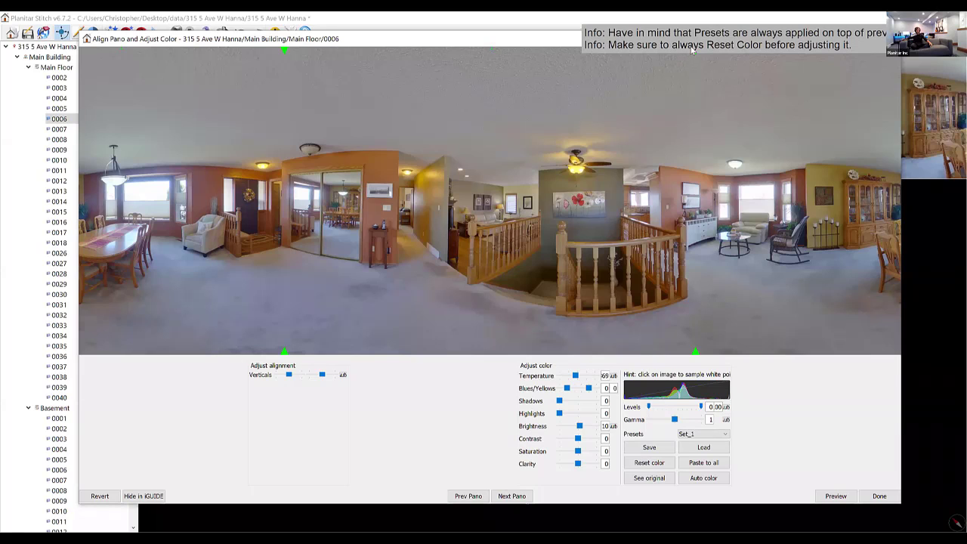
pyautogui.click(511, 496)
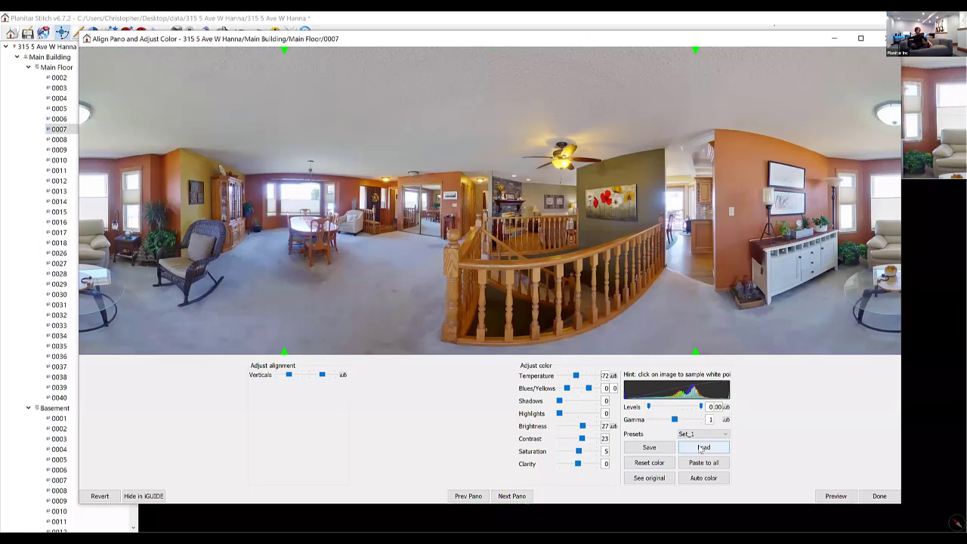
# Step: Load the color preset Set_1 onto scan 0007 and finish the color adjustment
pyautogui.click(703, 448)
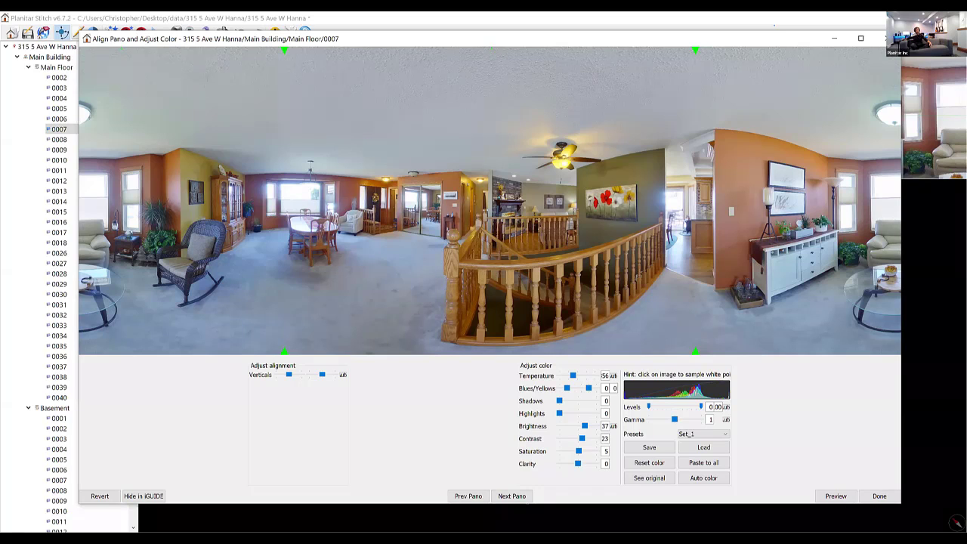
pyautogui.click(879, 496)
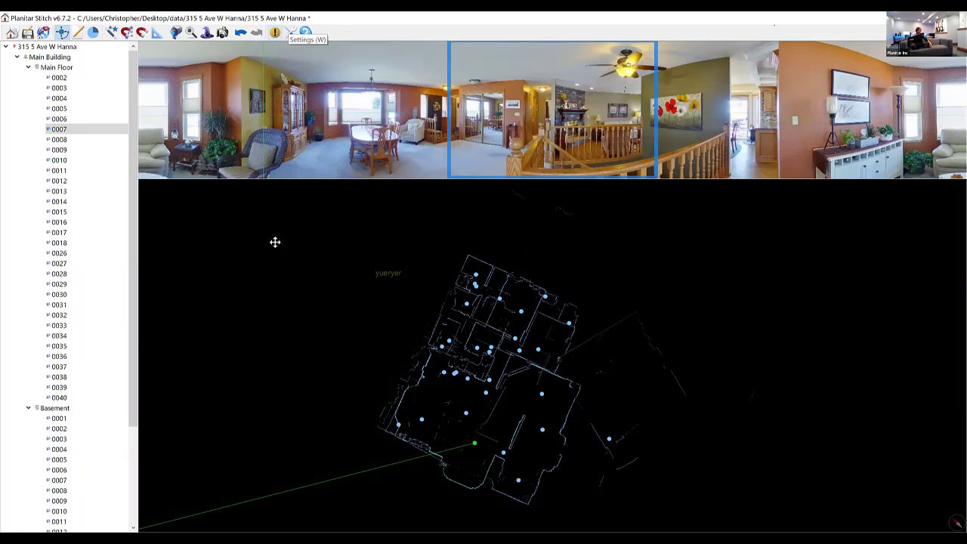
# Step: Look through scan 0002, the Main Floor and Main Building properties, and the project comments
pyautogui.click(60, 78)
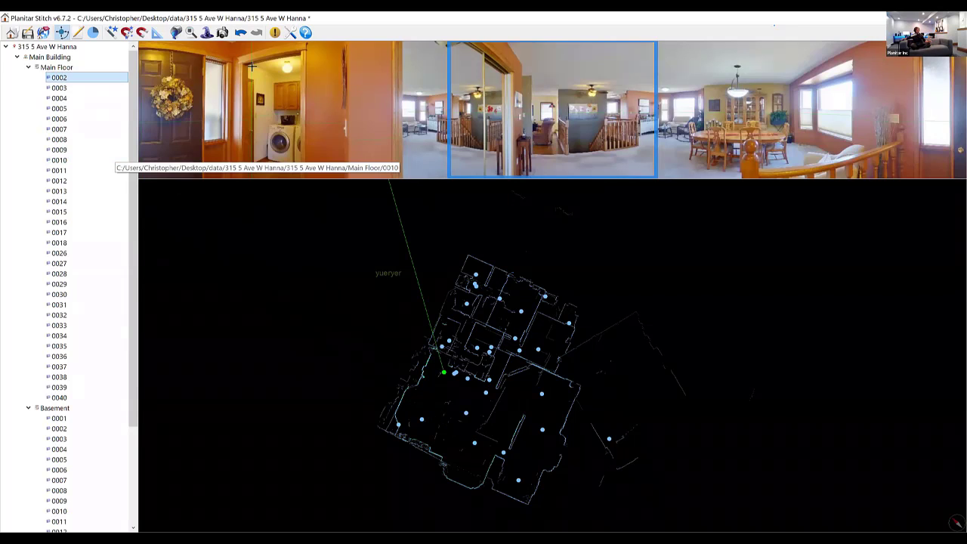
pyautogui.click(34, 48)
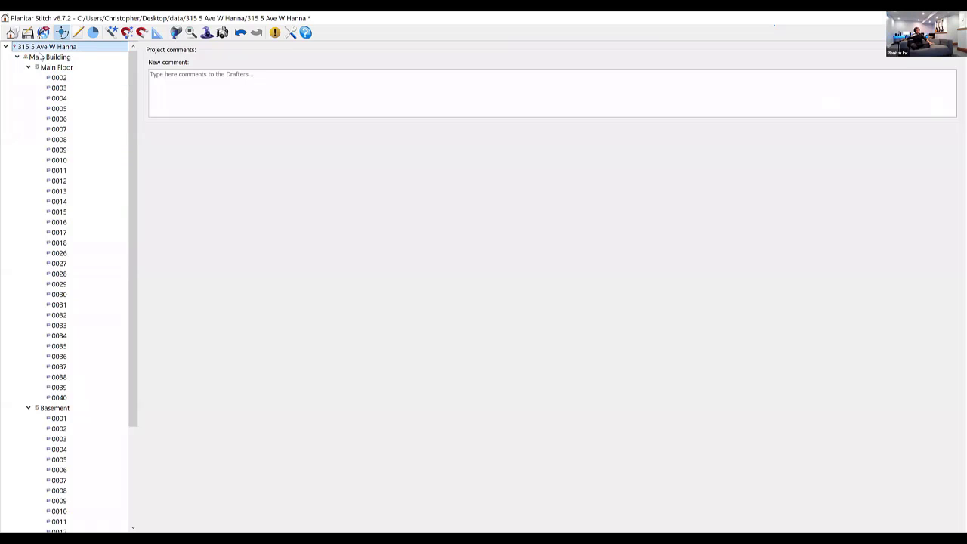
pyautogui.click(47, 57)
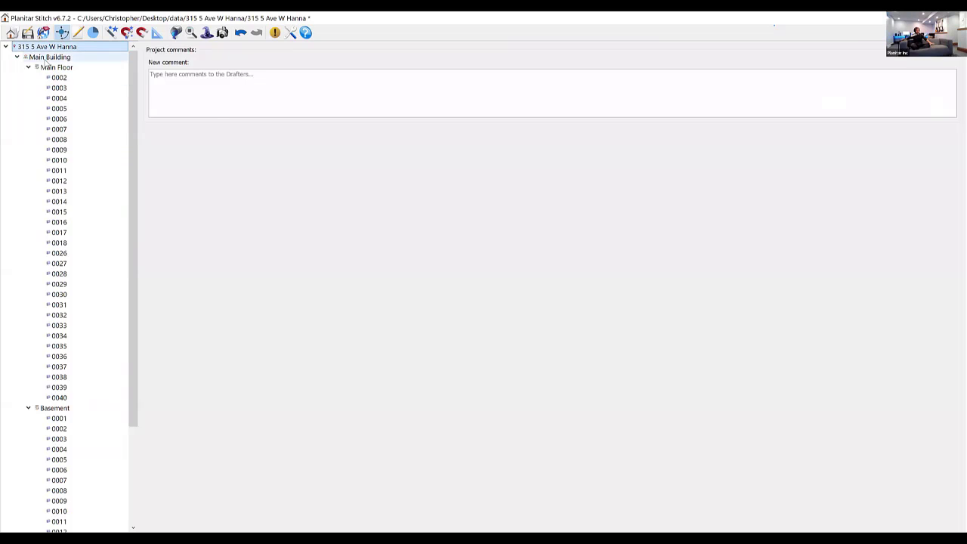
pyautogui.click(57, 78)
pyautogui.click(56, 67)
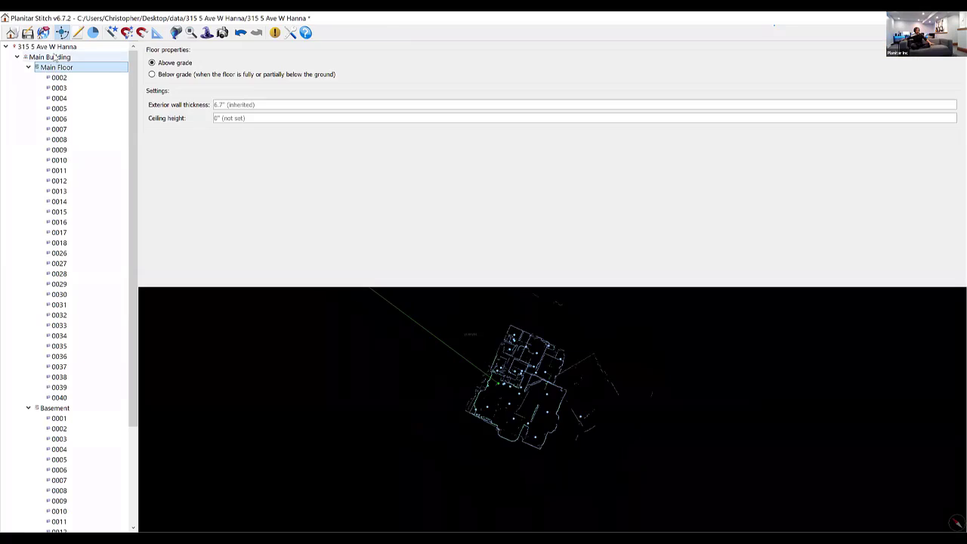
pyautogui.click(53, 58)
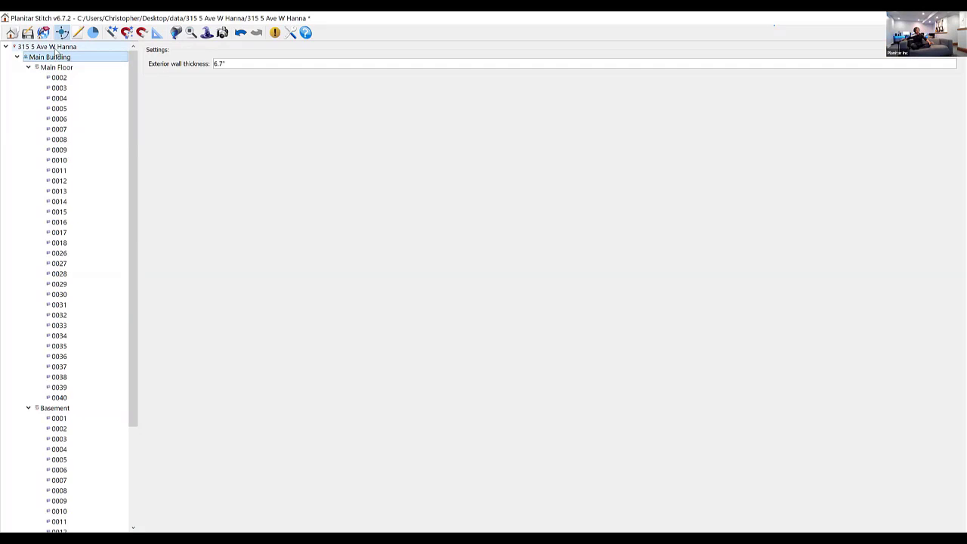
pyautogui.click(53, 46)
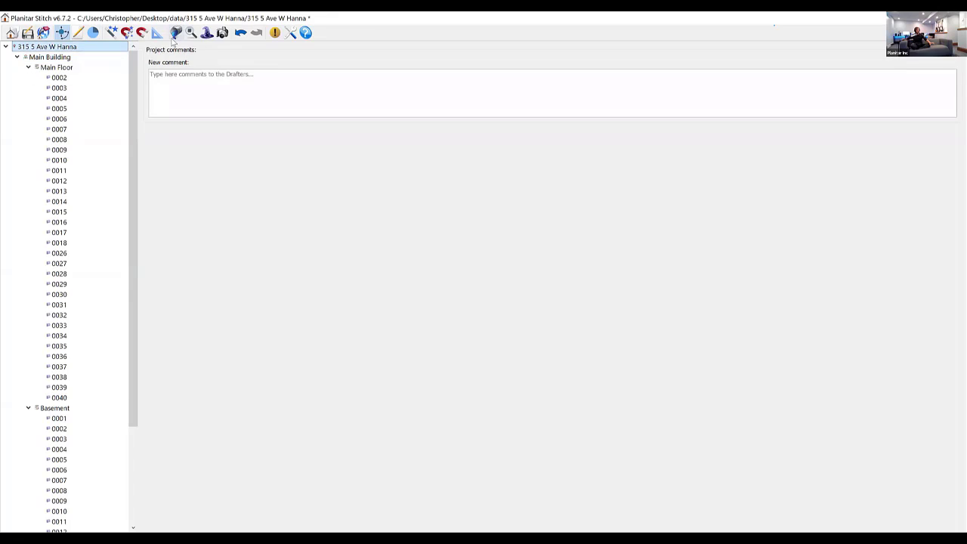
# Step: Preview a snapshot of scan 0012 facing the dining area with a field of view of 107, and leave without capturing
pyautogui.click(223, 34)
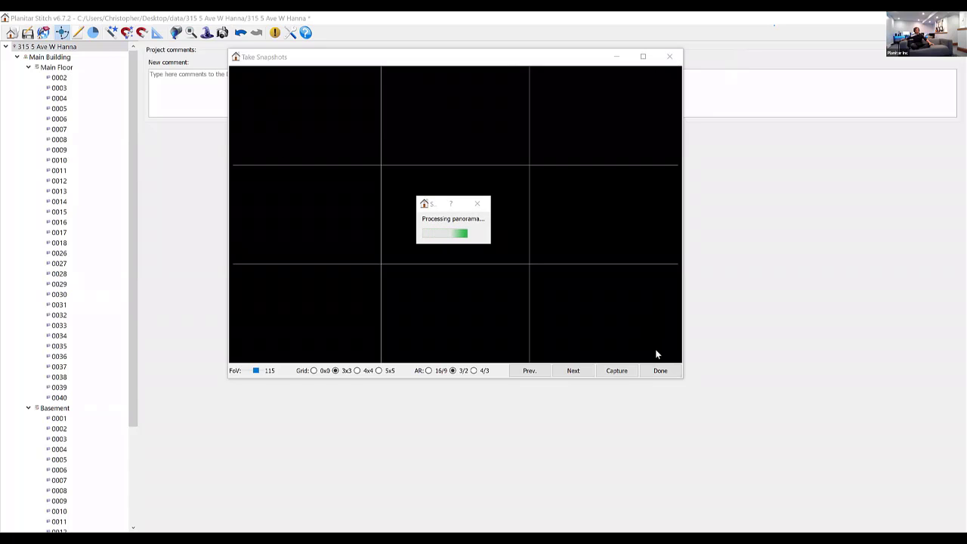
pyautogui.click(647, 370)
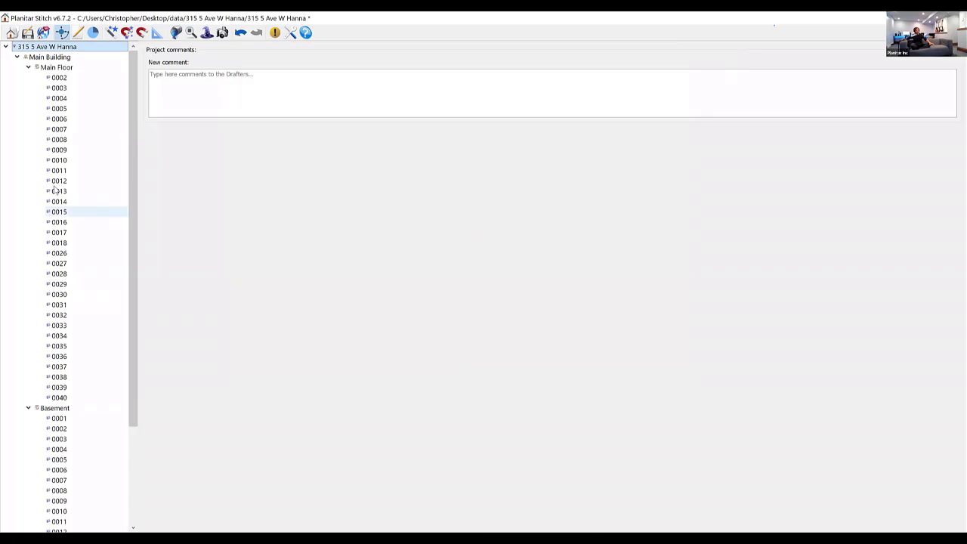
pyautogui.click(59, 181)
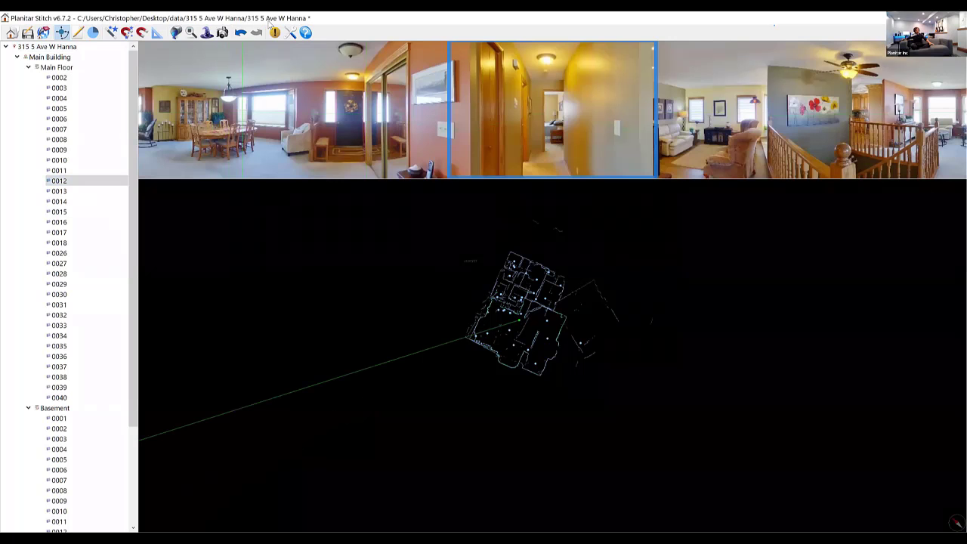
pyautogui.click(223, 32)
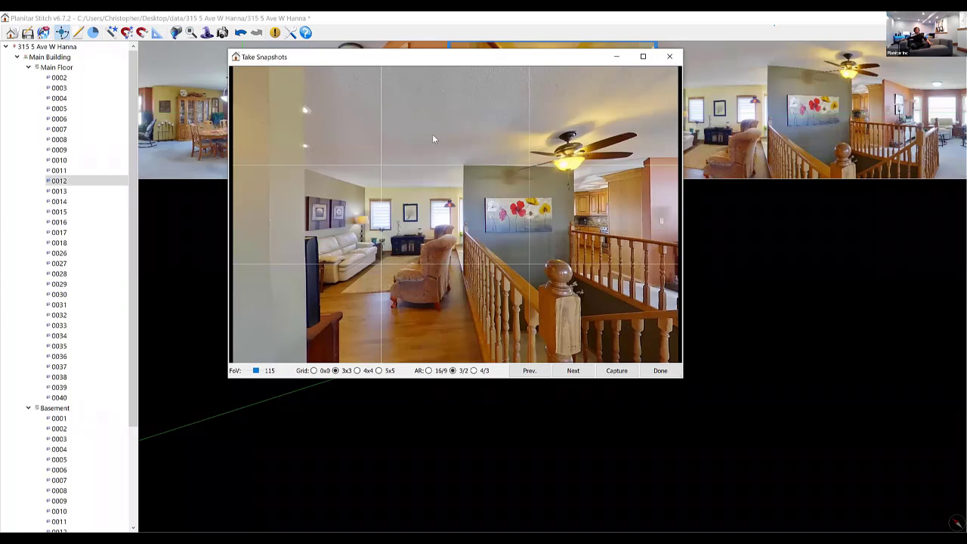
pyautogui.moveTo(432, 133); pyautogui.dragTo(450, 153)
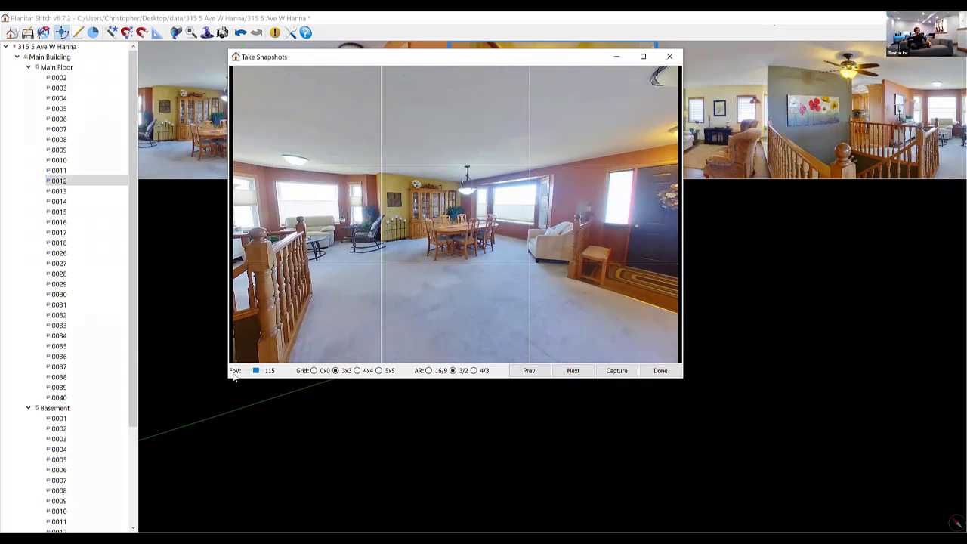
pyautogui.moveTo(256, 371); pyautogui.dragTo(359, 375)
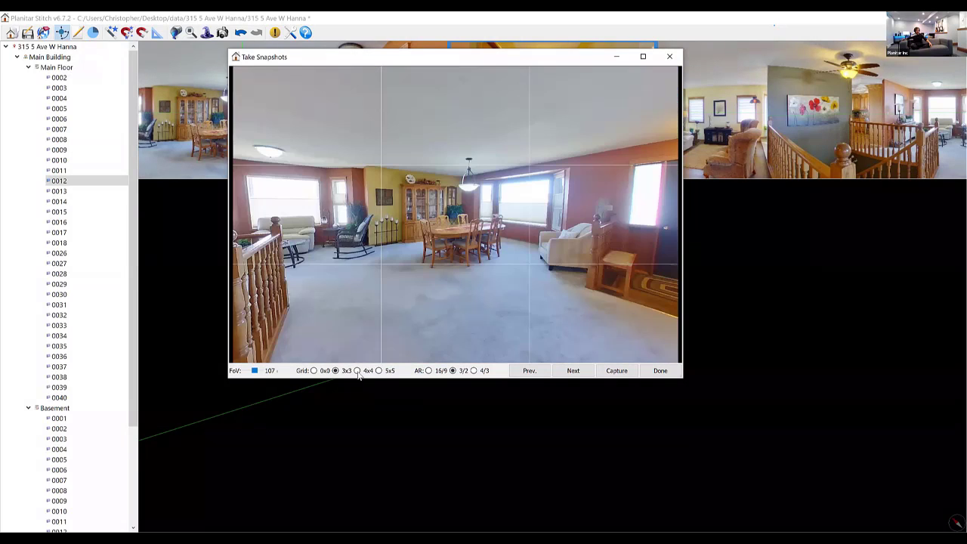
pyautogui.click(671, 57)
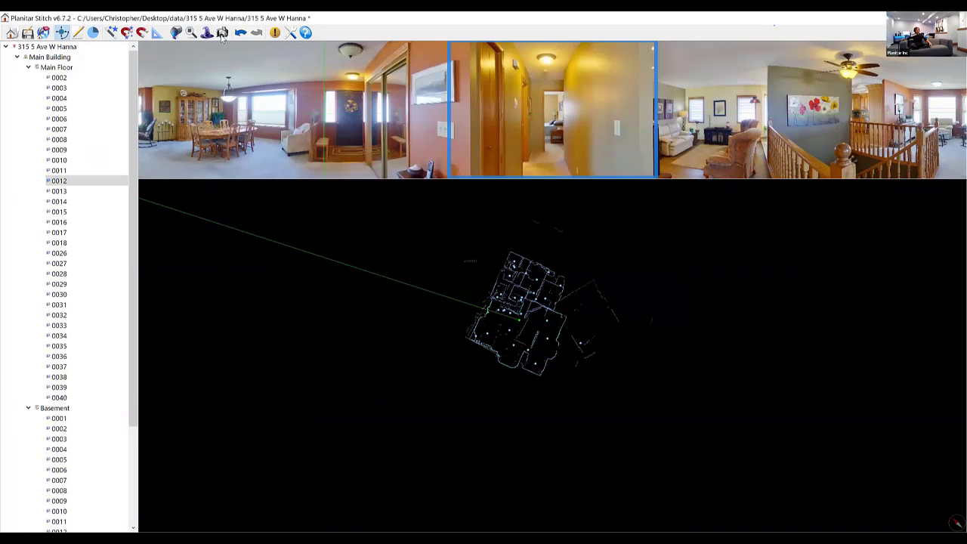
# Step: Check the project's tips and hints
pyautogui.click(275, 34)
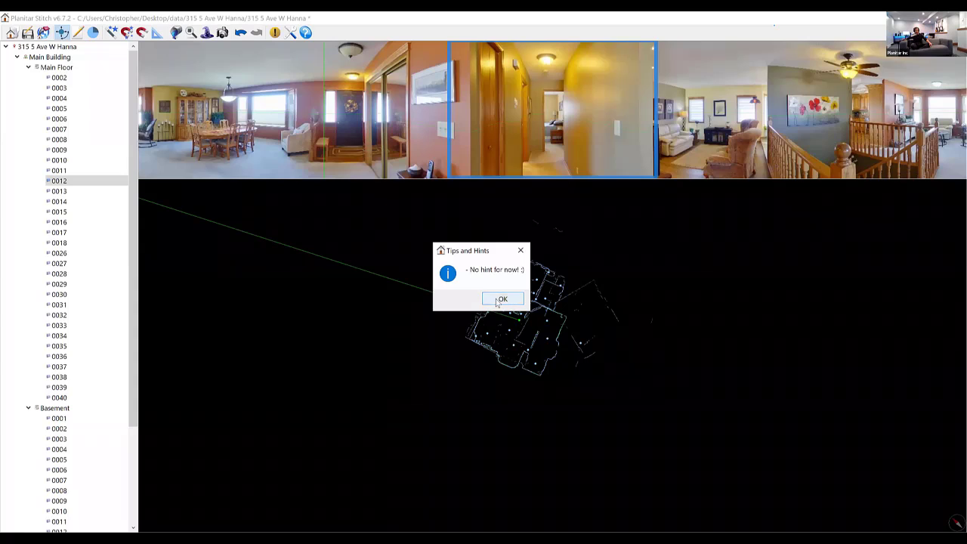
pyautogui.click(501, 299)
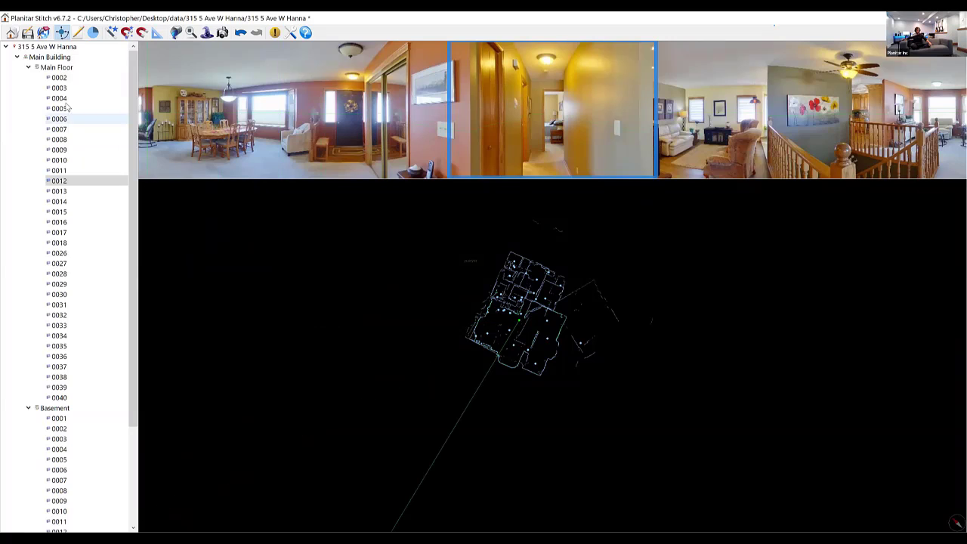
# Step: Examine the project comments, the Main Building's exterior wall thickness setting and the Main Floor's properties
pyautogui.click(30, 47)
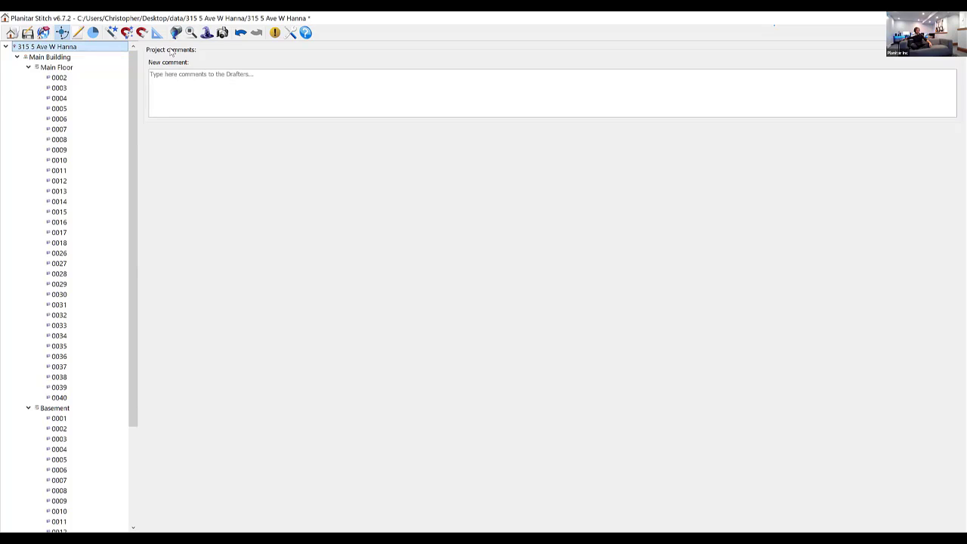
pyautogui.click(44, 59)
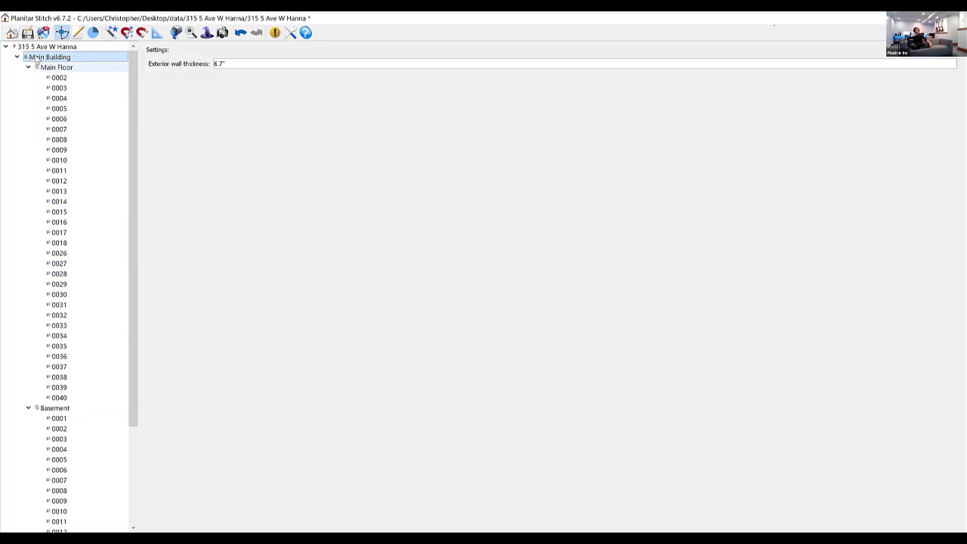
pyautogui.click(216, 64)
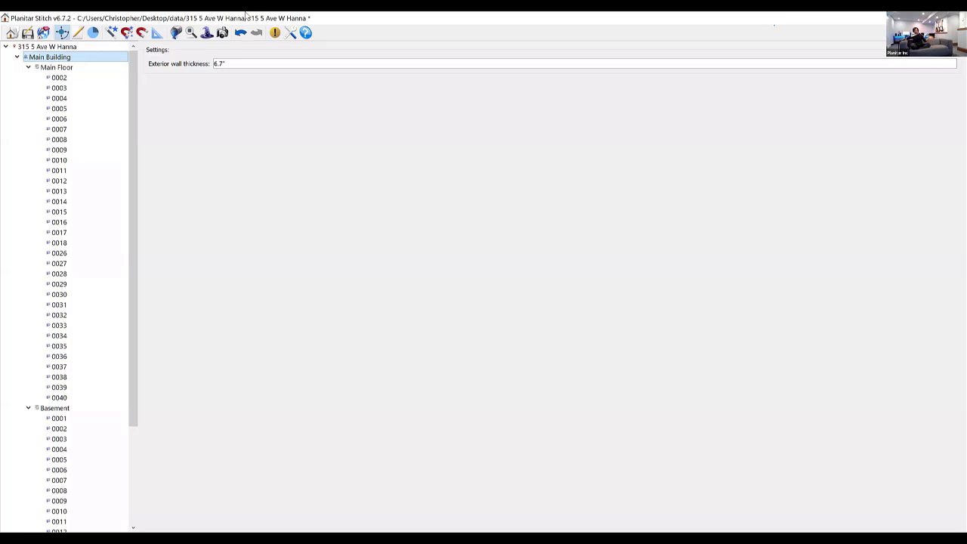
pyautogui.click(54, 68)
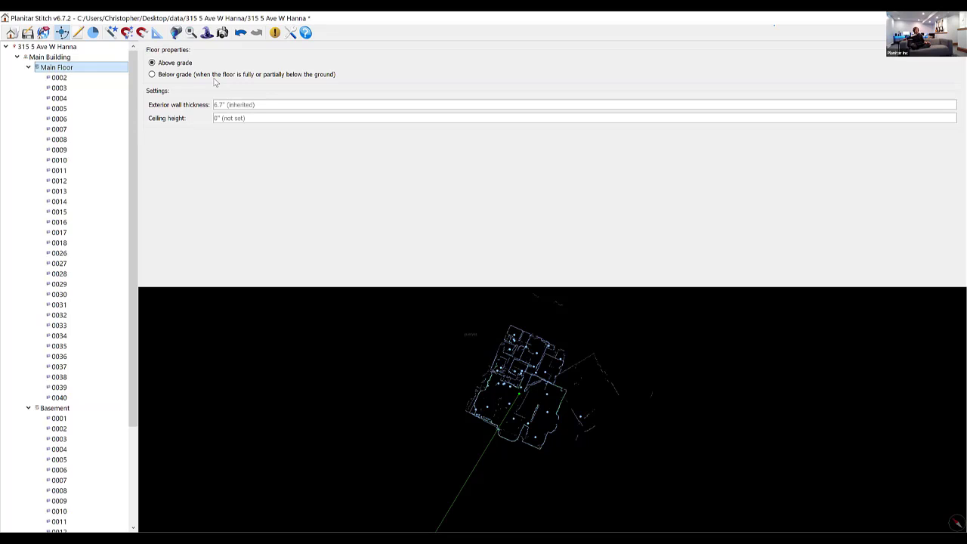
# Step: Browse the Main Floor panoramas from scan 0002 to scan 0011 and go back to scan 0010
pyautogui.click(57, 78)
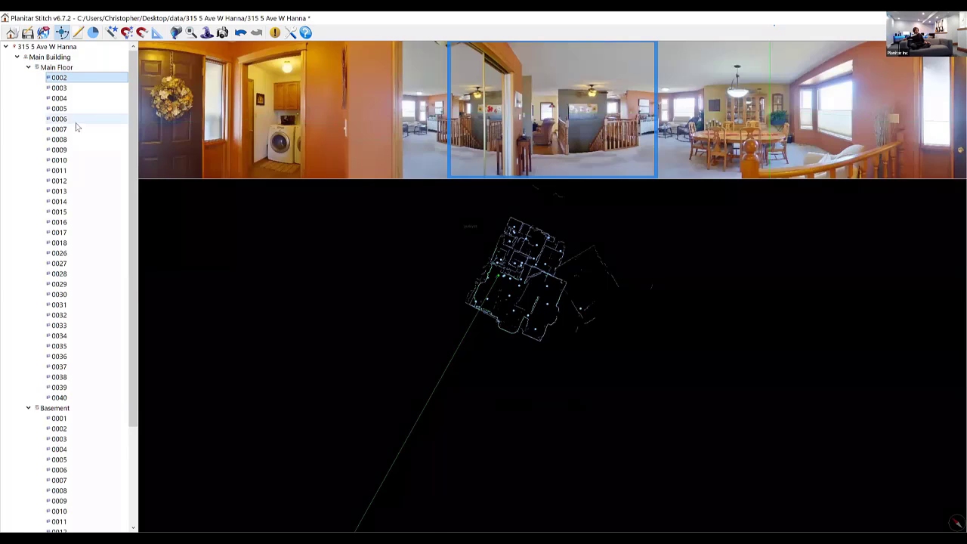
pyautogui.click(62, 88)
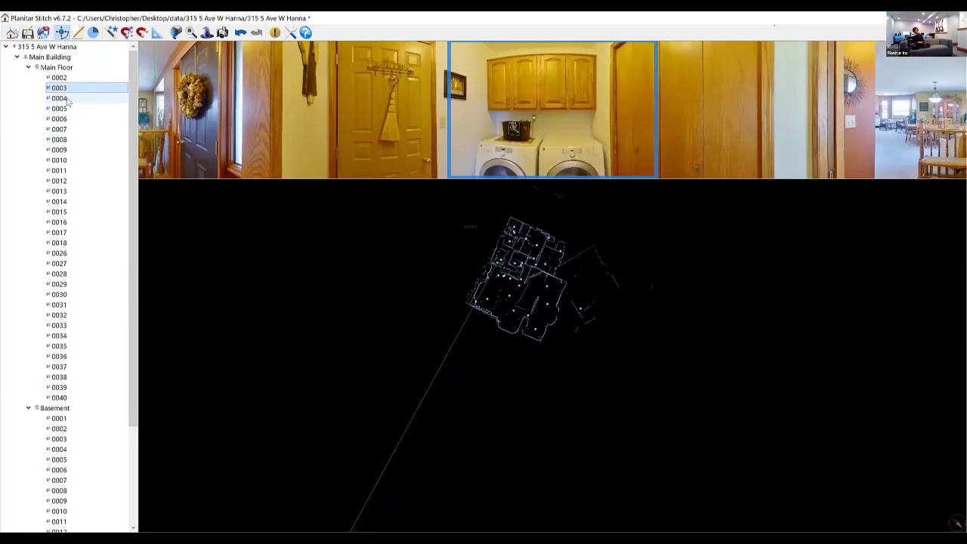
pyautogui.click(332, 63)
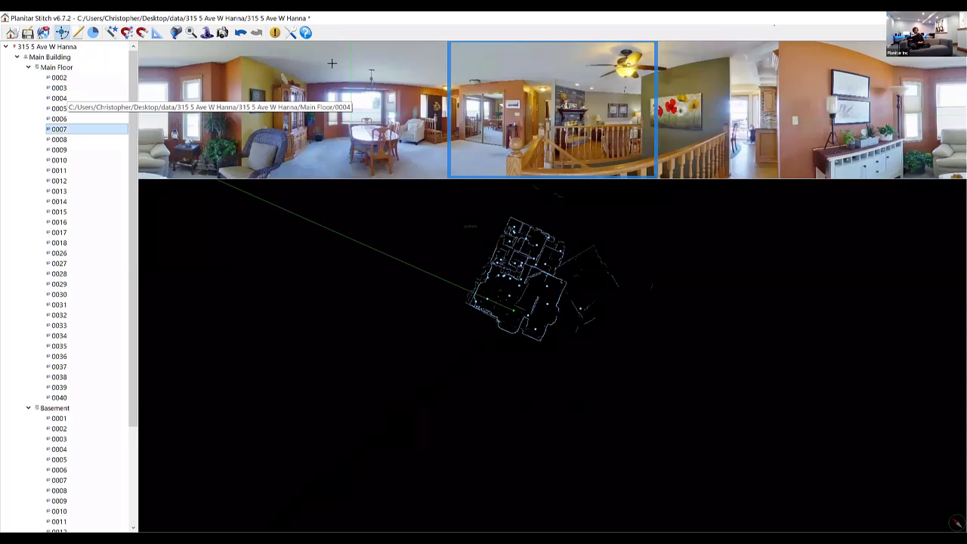
pyautogui.click(260, 78)
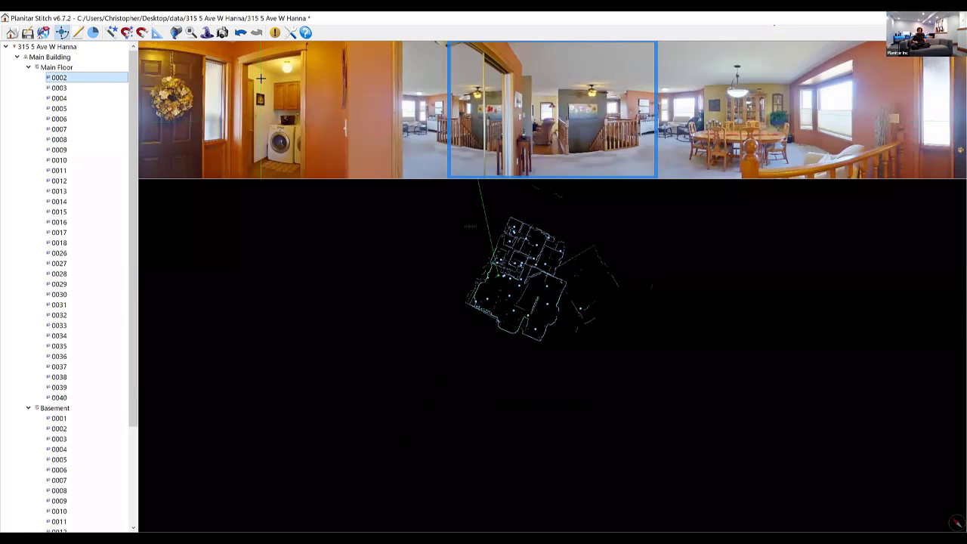
pyautogui.press('Down')
pyautogui.press('Down')
pyautogui.press('Down')
pyautogui.press('Down')
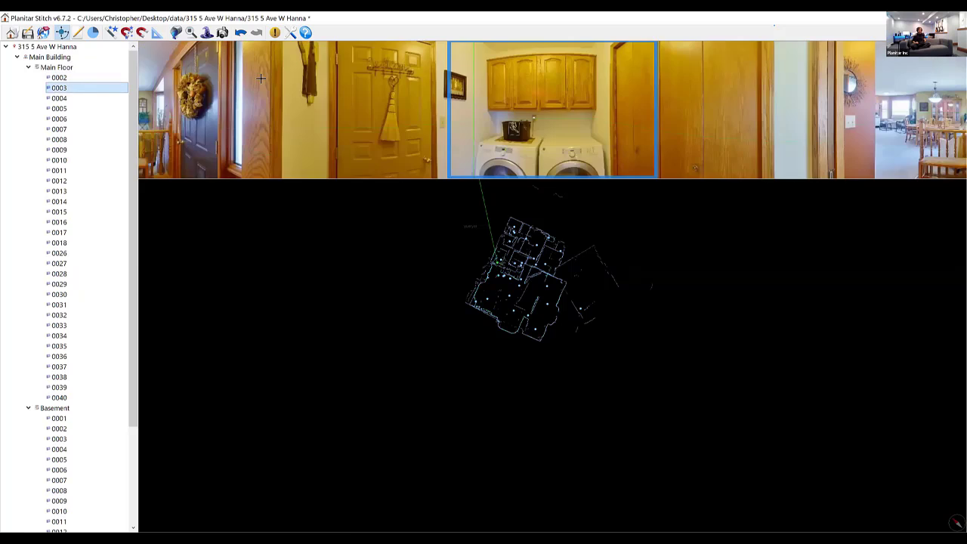
pyautogui.press('Down')
pyautogui.press('Down')
pyautogui.press('Down')
pyautogui.press('Down')
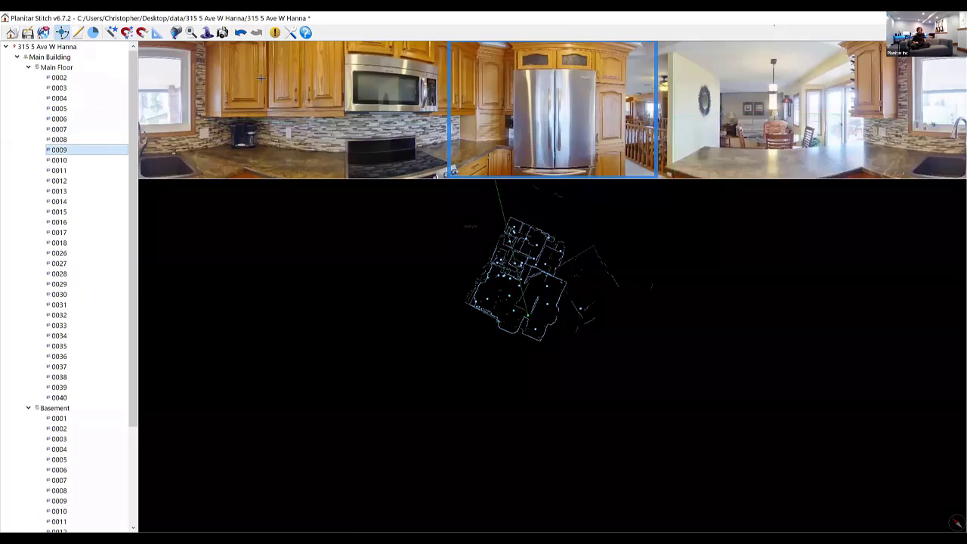
pyautogui.press('Down')
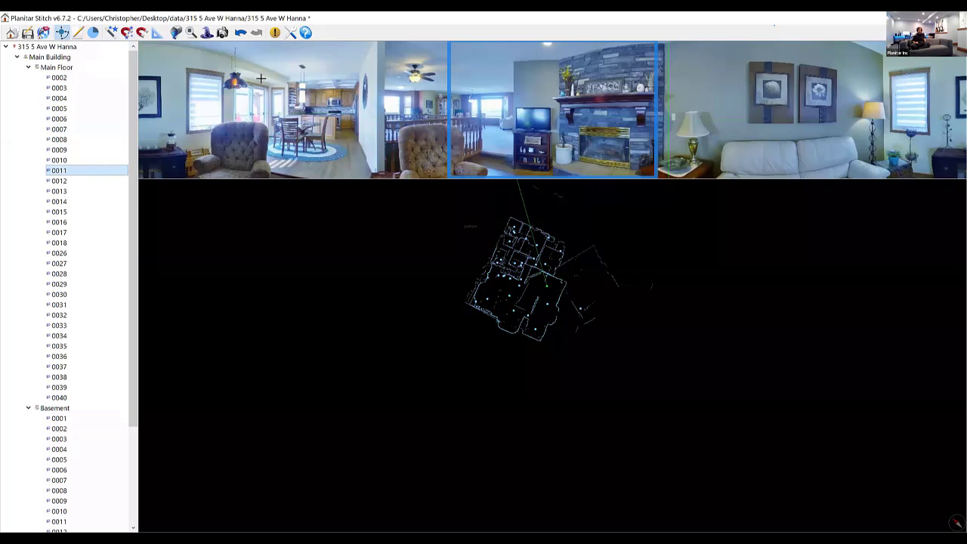
pyautogui.press('Up')
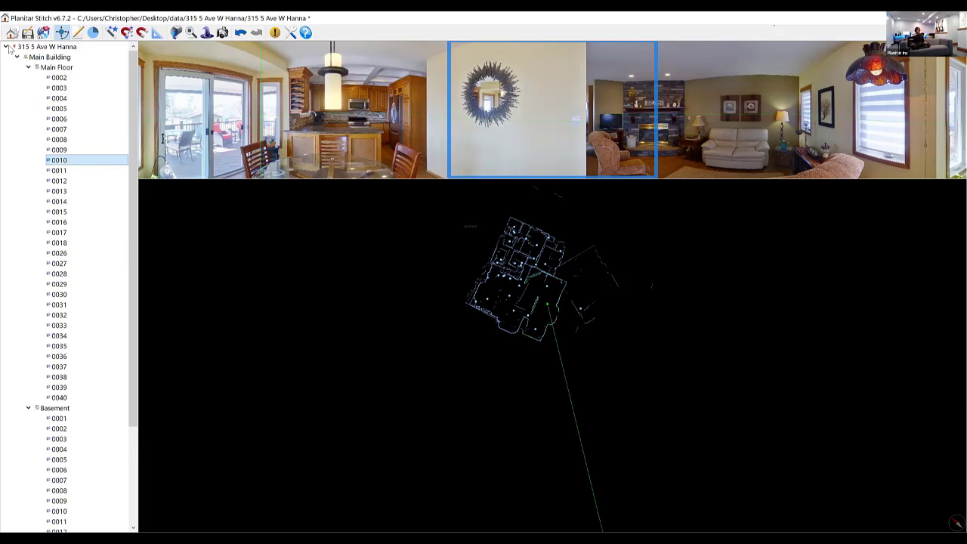
# Step: Browse the Main Floor panoramas from scan 0011 through the garage scans and back up to scan 0002
pyautogui.click(65, 171)
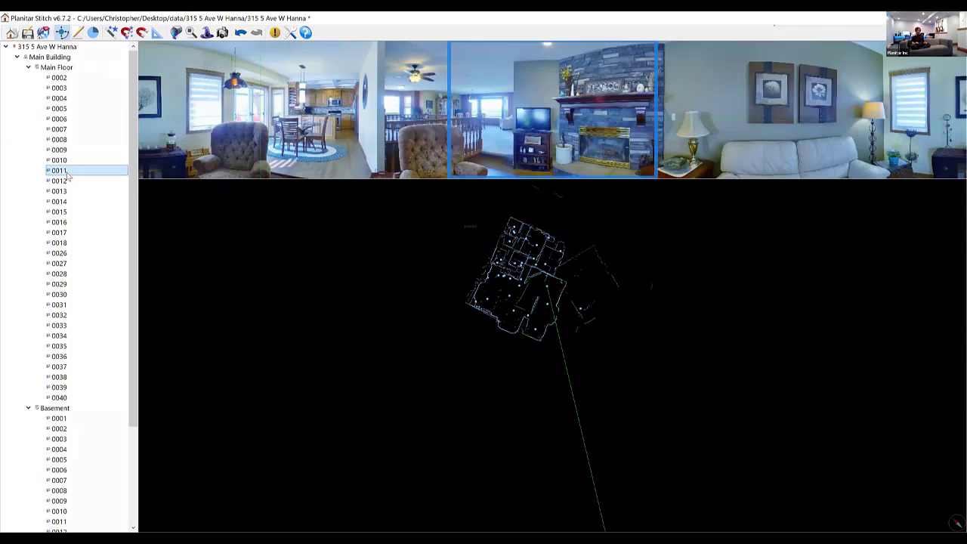
pyautogui.press('Down')
pyautogui.press('Down')
pyautogui.press('Down')
pyautogui.press('Down')
pyautogui.press('Down')
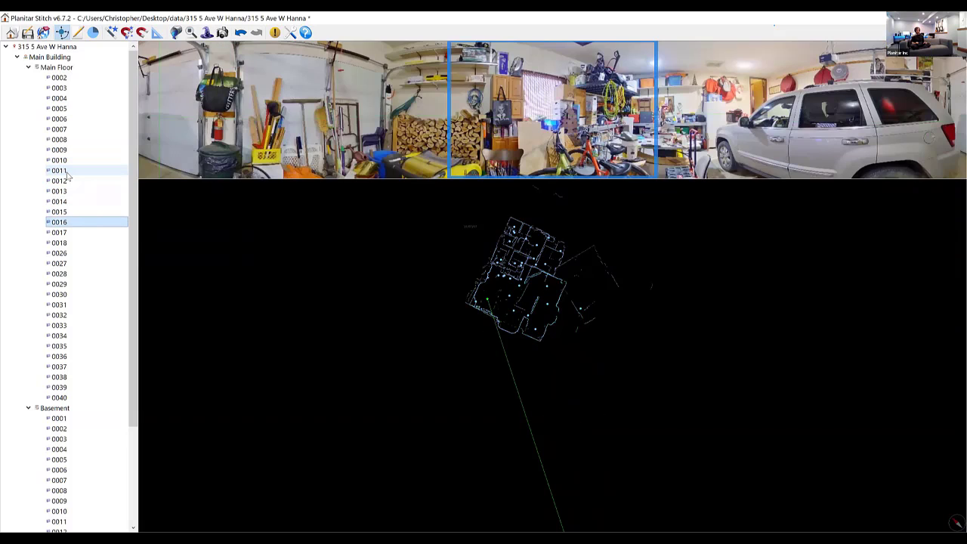
pyautogui.press('Down')
pyautogui.press('Down')
pyautogui.press('Down')
pyautogui.press('Up')
pyautogui.press('Up')
pyautogui.press('Up')
pyautogui.press('Up')
pyautogui.press('Up')
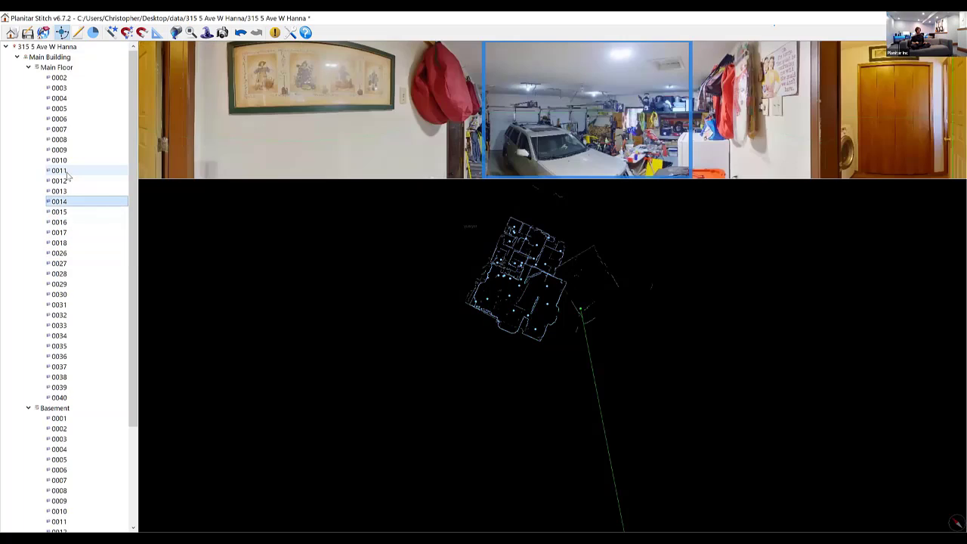
pyautogui.press('Up')
pyautogui.press('Up')
pyautogui.press('Up')
pyautogui.press('Up')
pyautogui.press('Up')
pyautogui.press('Up')
pyautogui.press('Up')
pyautogui.press('Up')
pyautogui.press('Up')
pyautogui.press('Up')
pyautogui.press('Up')
pyautogui.press('Up')
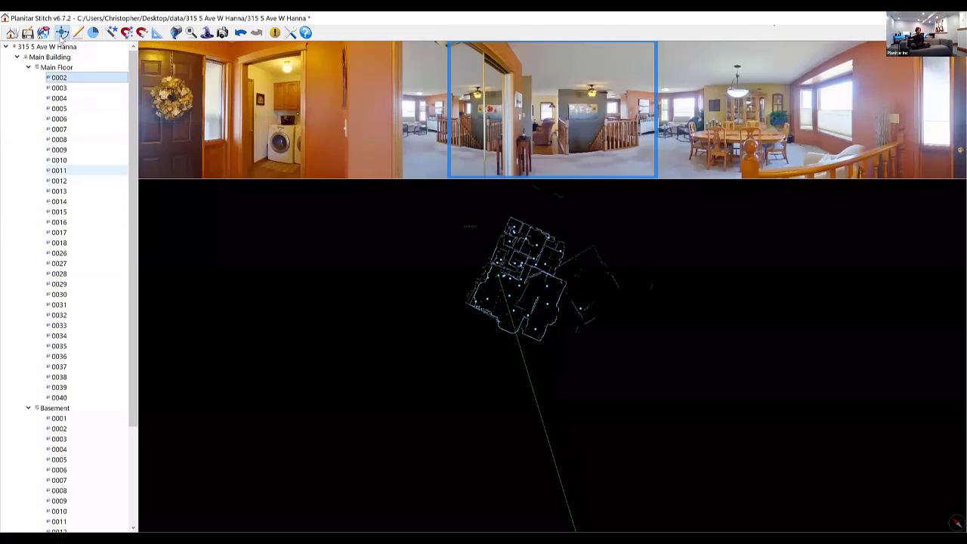
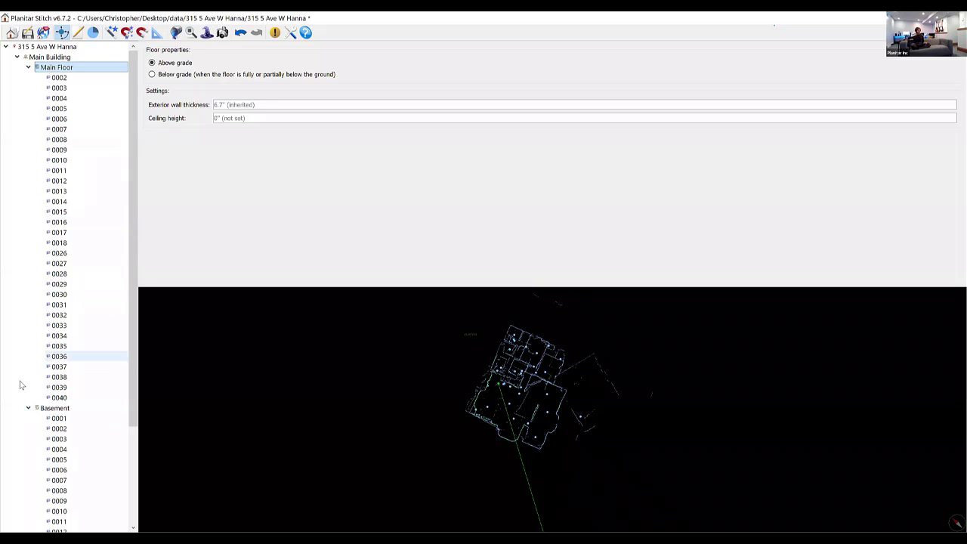
# Step: Collapse the scan lists of the Basement and the Main Floor
pyautogui.click(28, 408)
pyautogui.click(28, 67)
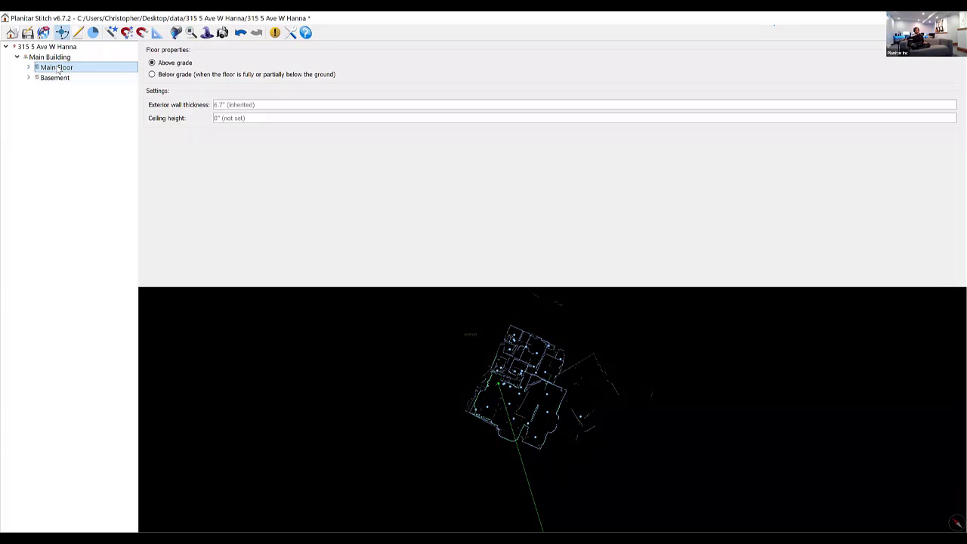
# Step: Review the Basement's floor properties and return to the project comments
pyautogui.click(47, 78)
pyautogui.click(180, 74)
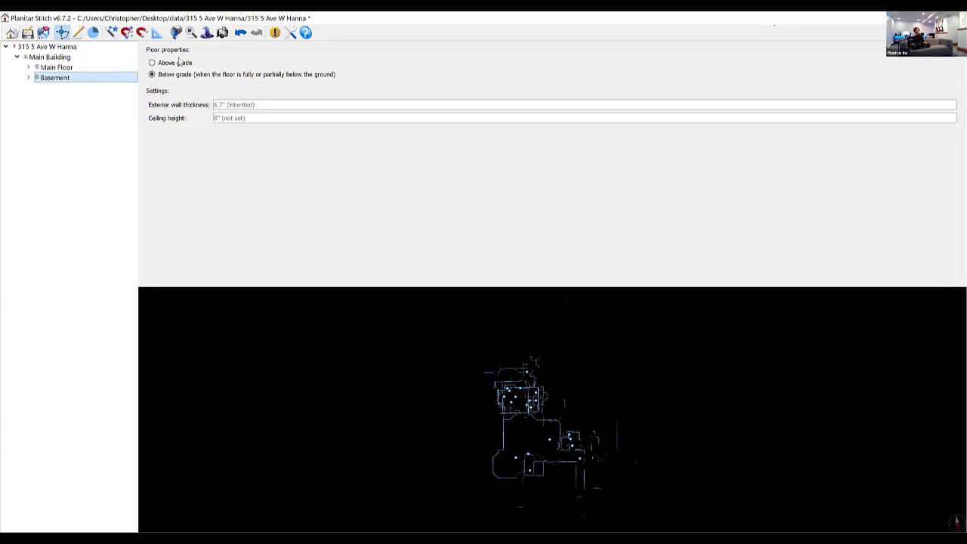
pyautogui.click(50, 58)
pyautogui.click(51, 48)
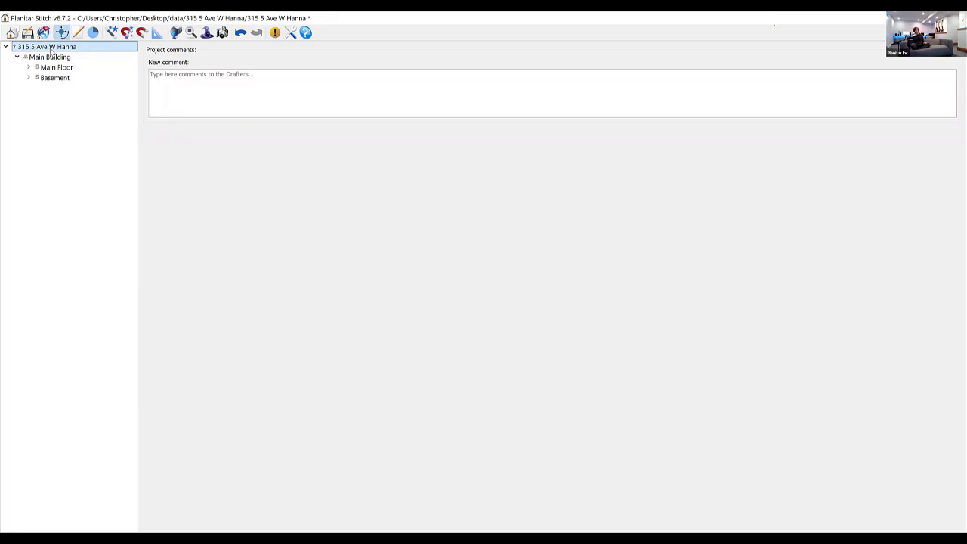
# Step: Examine the commands available for the project and for the Main Building without running any
pyautogui.rightClick(50, 48)
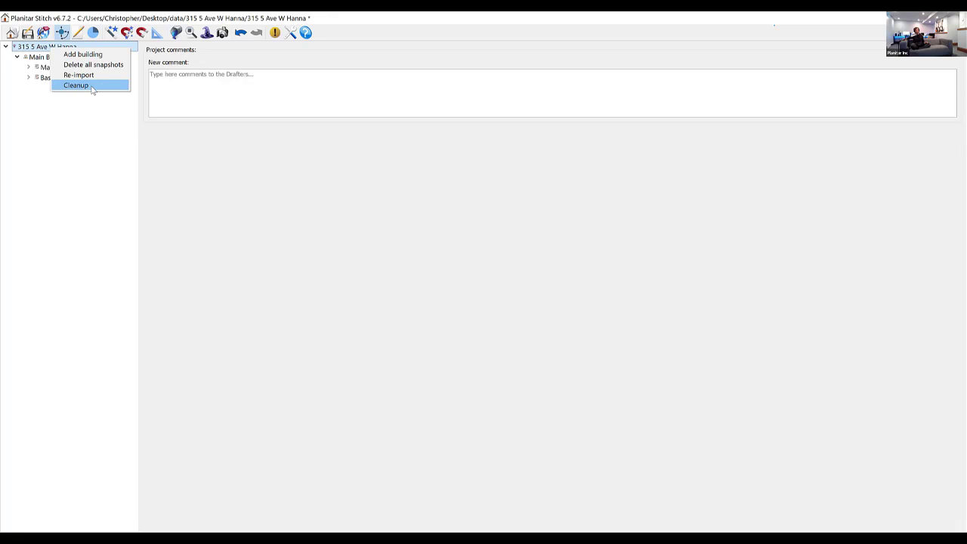
pyautogui.click(62, 52)
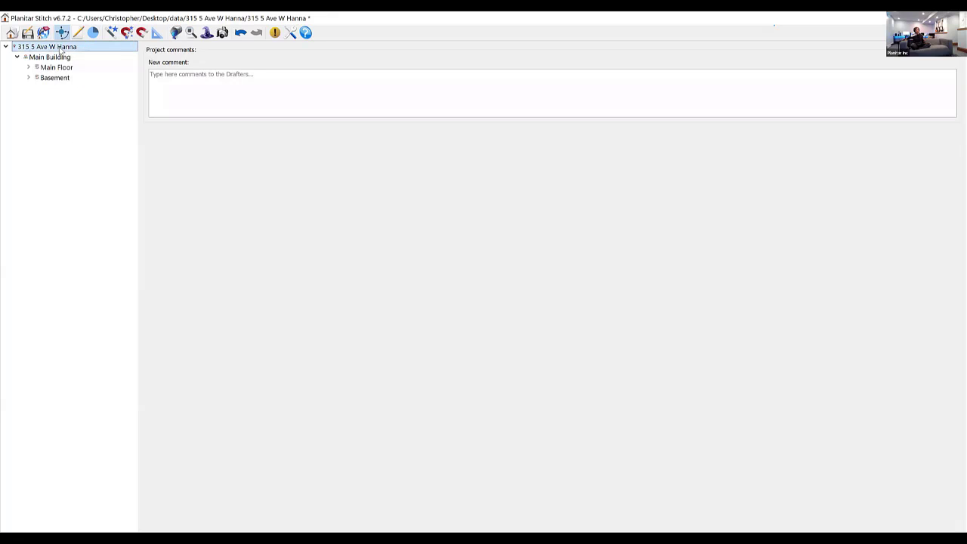
pyautogui.rightClick(61, 50)
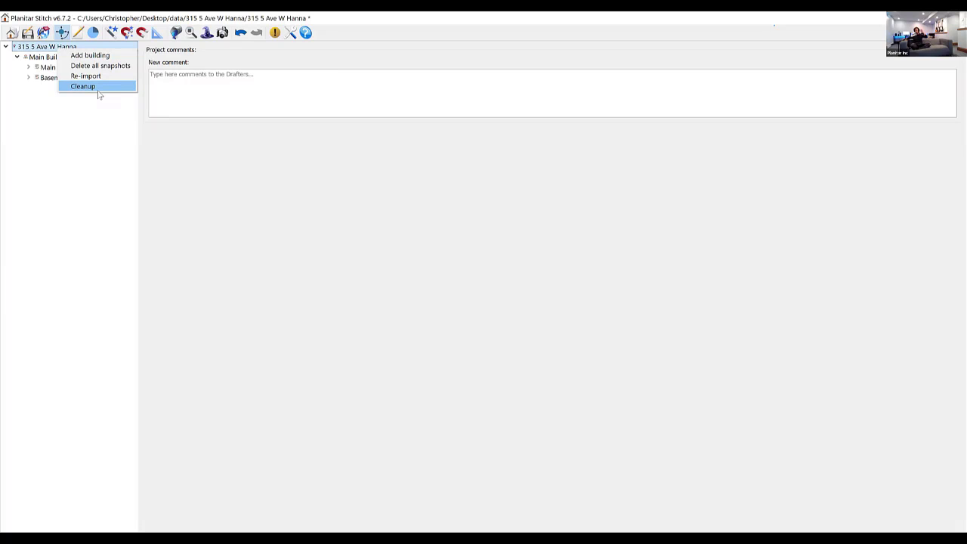
pyautogui.click(38, 57)
pyautogui.rightClick(40, 59)
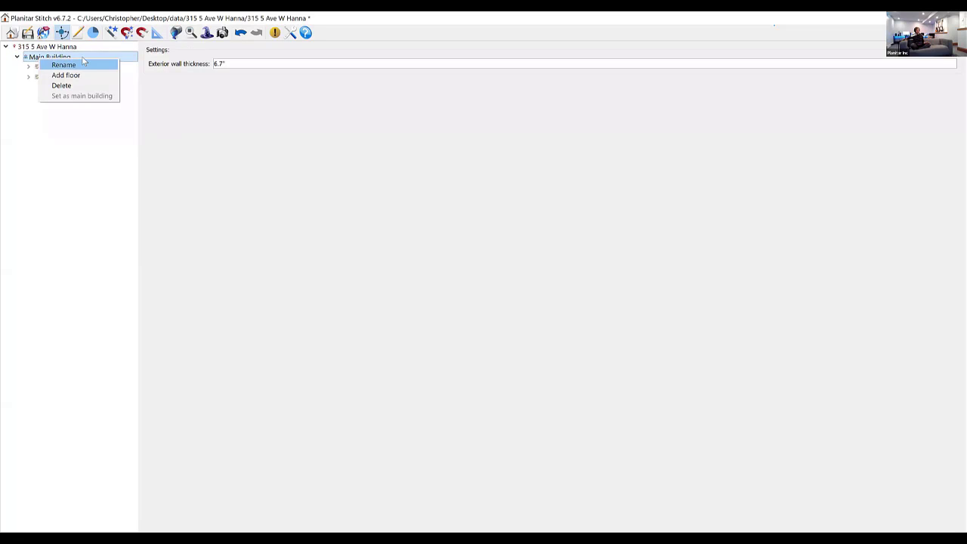
pyautogui.click(82, 207)
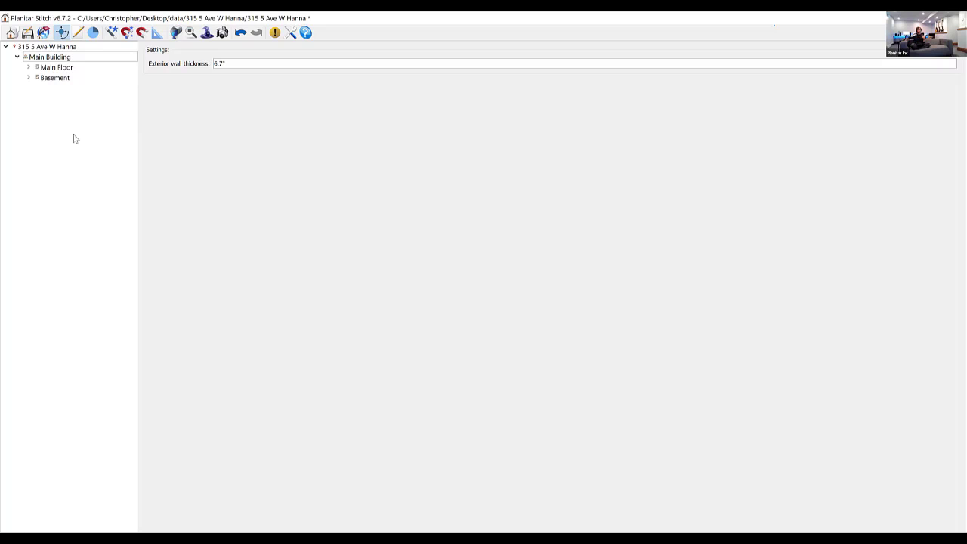
# Step: Add a new building to the project and rename it Cool Place
pyautogui.rightClick(59, 49)
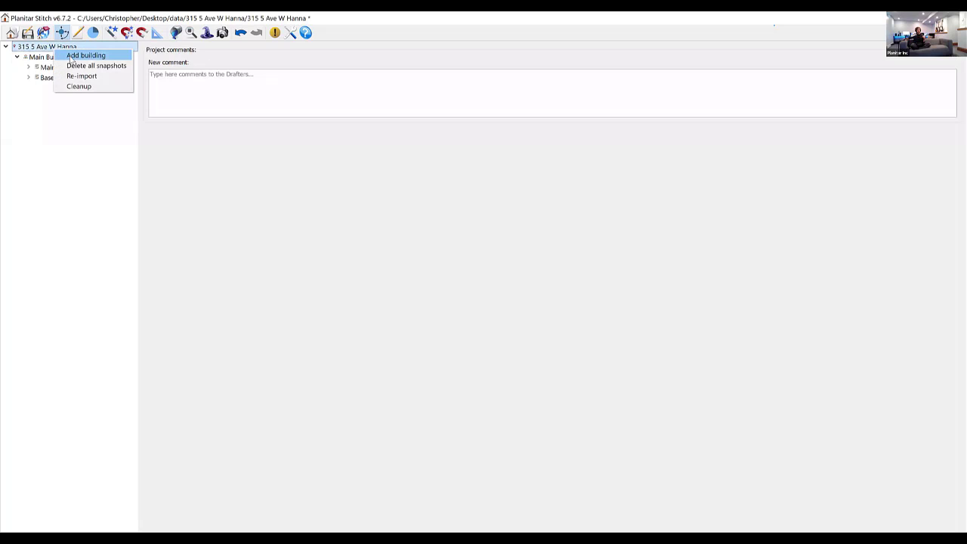
pyautogui.click(55, 49)
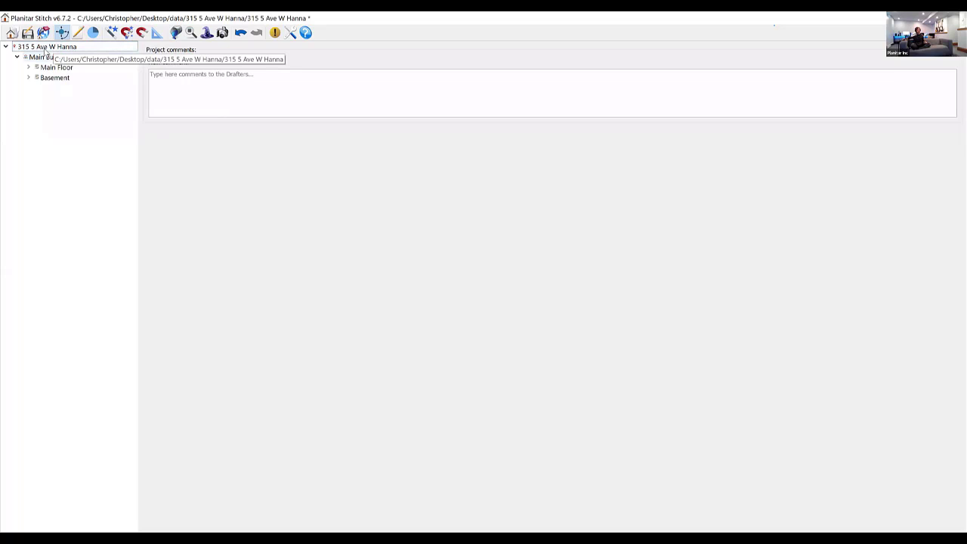
pyautogui.rightClick(45, 50)
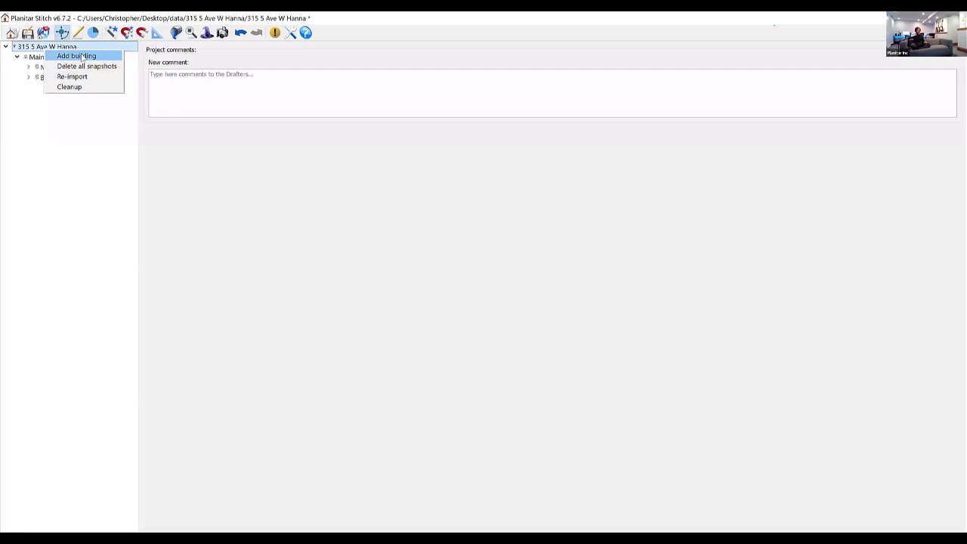
pyautogui.click(83, 57)
pyautogui.click(53, 90)
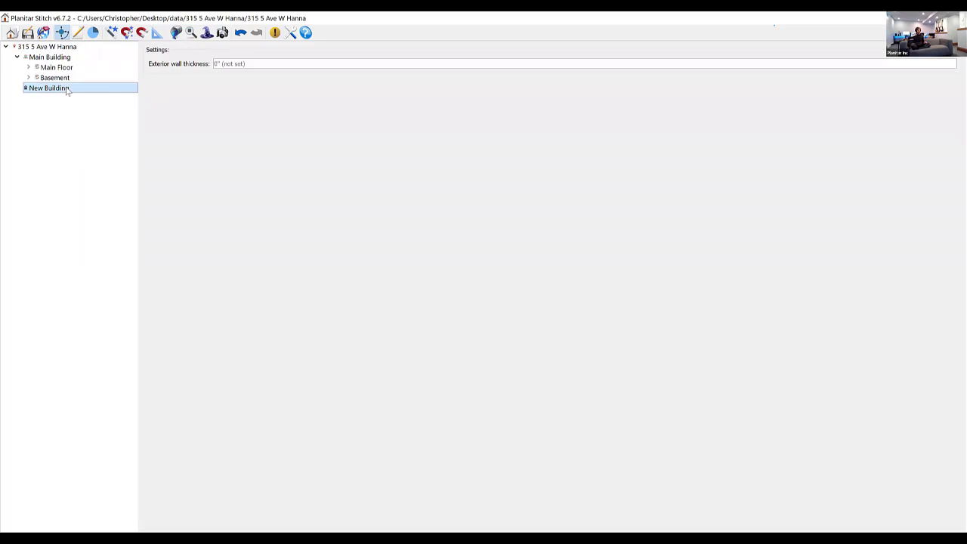
pyautogui.rightClick(66, 89)
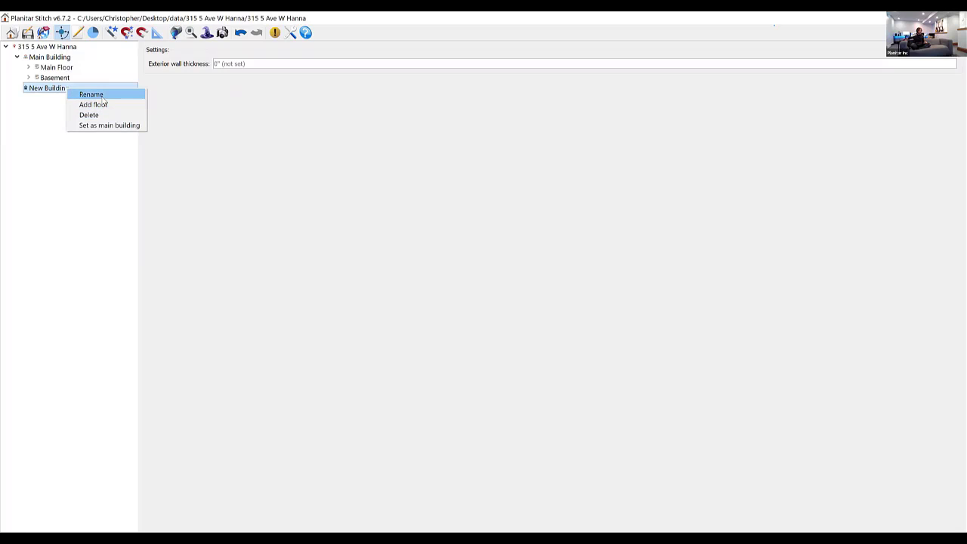
pyautogui.click(102, 96)
pyautogui.write('Cool')
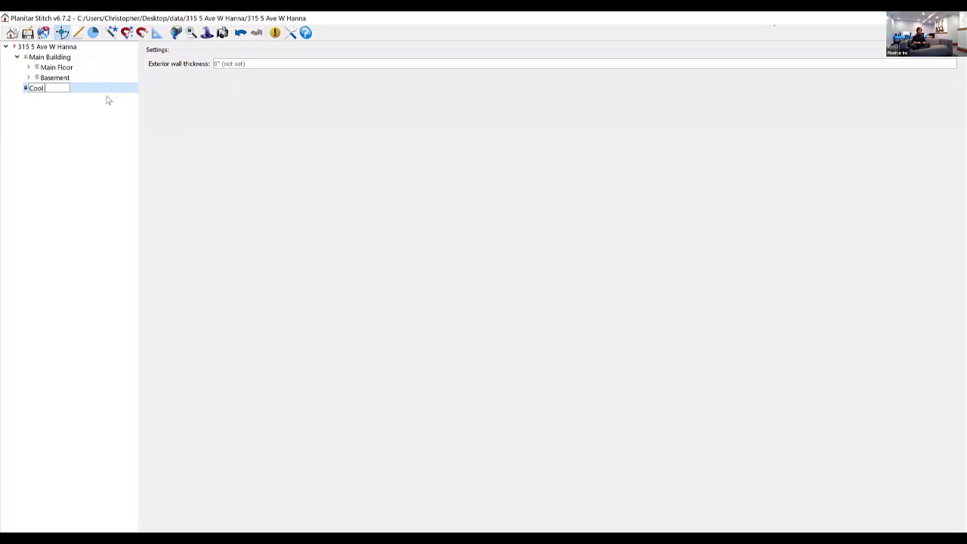
pyautogui.write(' Place')
pyautogui.press('Return')
# Step: Move the Basement into the Cool Place building and place Cool Place above the Main Building
pyautogui.click(58, 78)
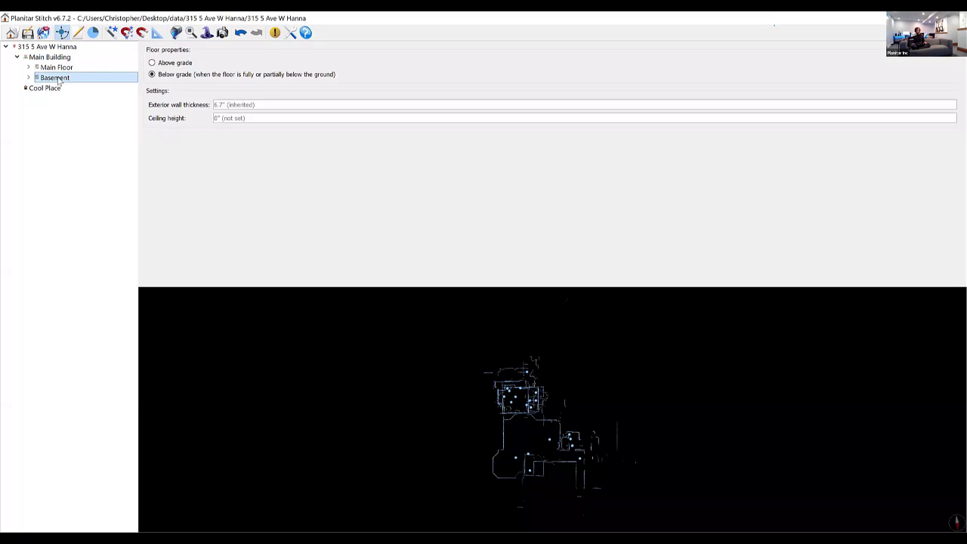
pyautogui.click(44, 87)
pyautogui.moveTo(45, 60); pyautogui.dragTo(45, 51)
pyautogui.moveTo(59, 92); pyautogui.dragTo(61, 60)
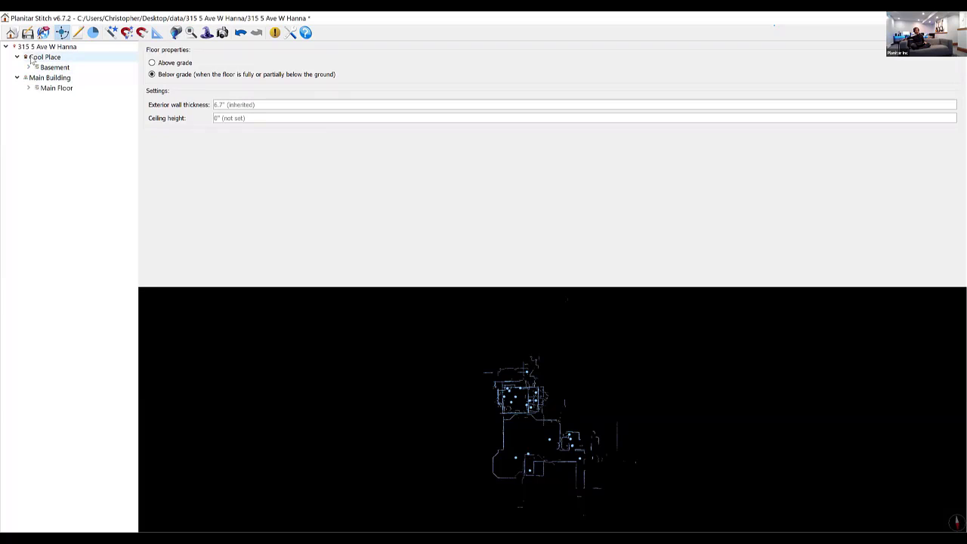
pyautogui.click(34, 59)
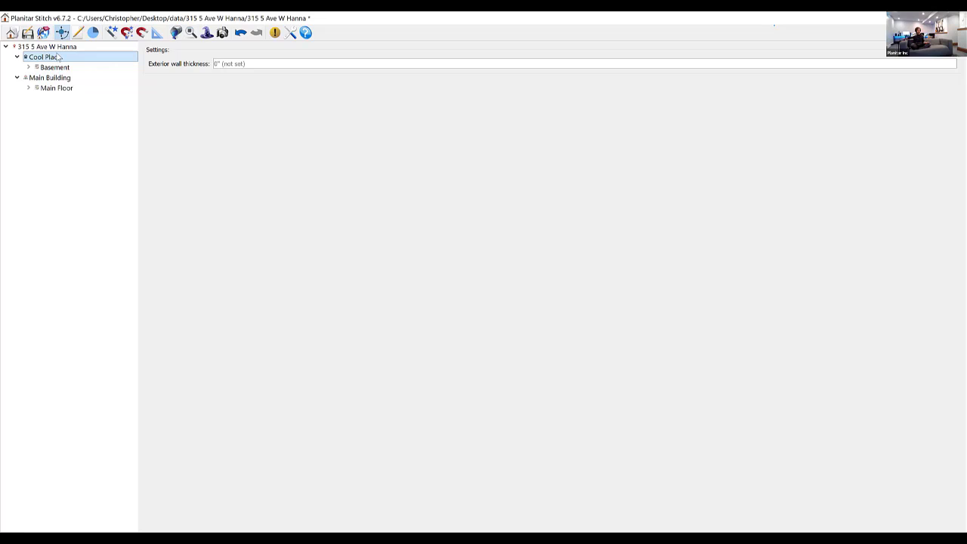
# Step: Expand the Main Floor's scan list and view the panoramas of scans 0005 and 0032 with the floor's scan map
pyautogui.click(29, 87)
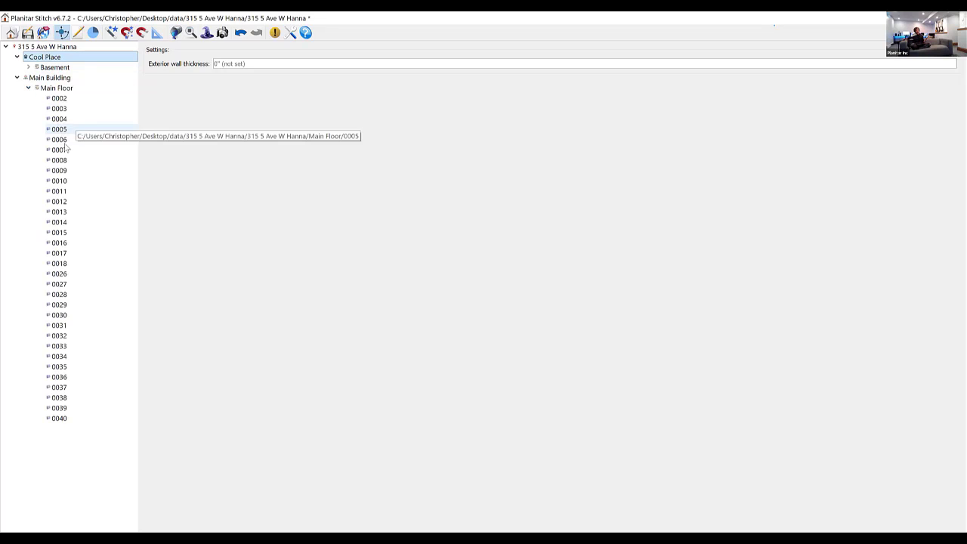
pyautogui.click(68, 131)
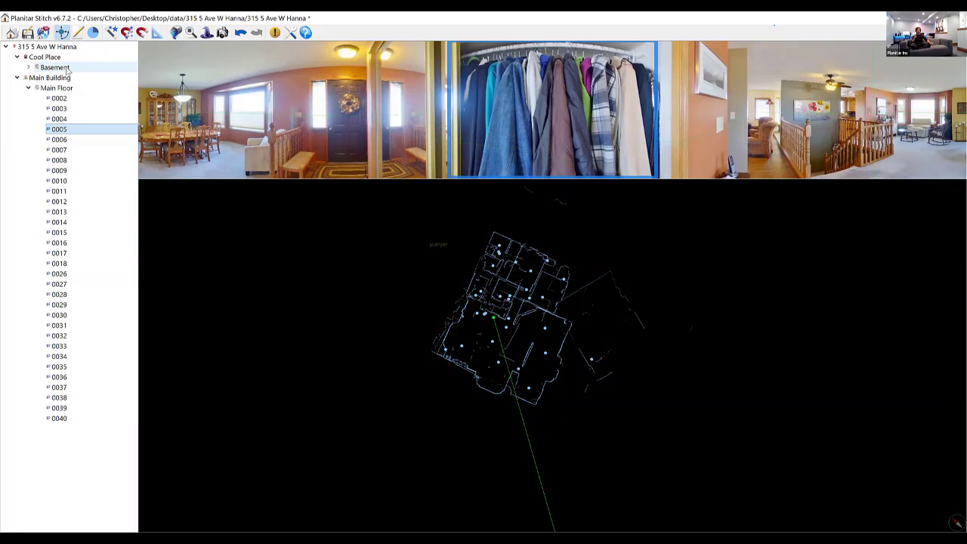
pyautogui.click(61, 335)
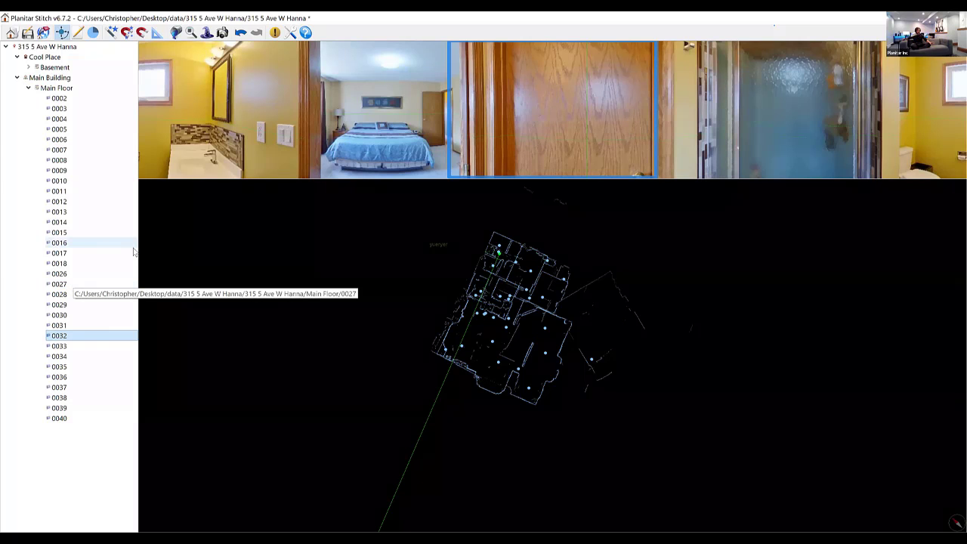
pyautogui.moveTo(503, 310); pyautogui.dragTo(671, 266)
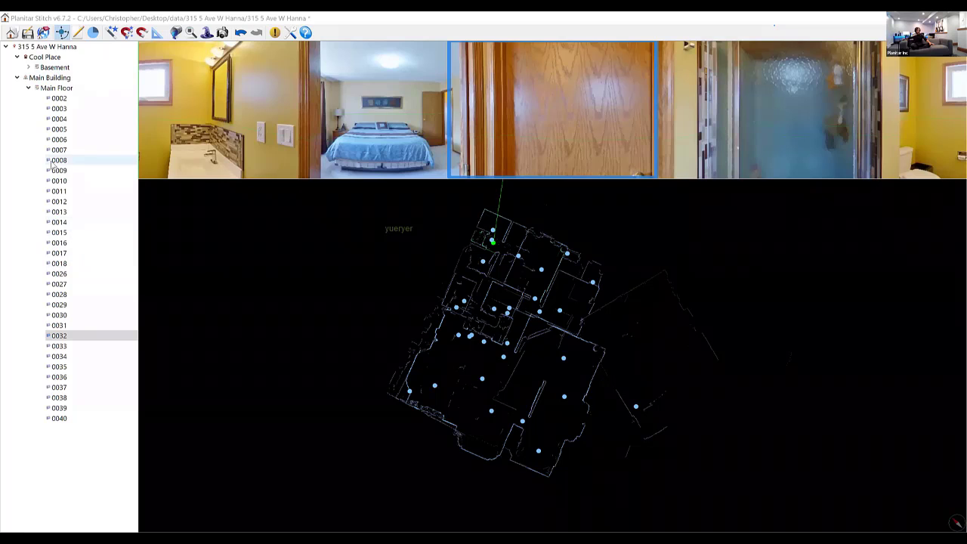
# Step: Set scan 0002 of the Main Floor as the initial pano
pyautogui.click(59, 99)
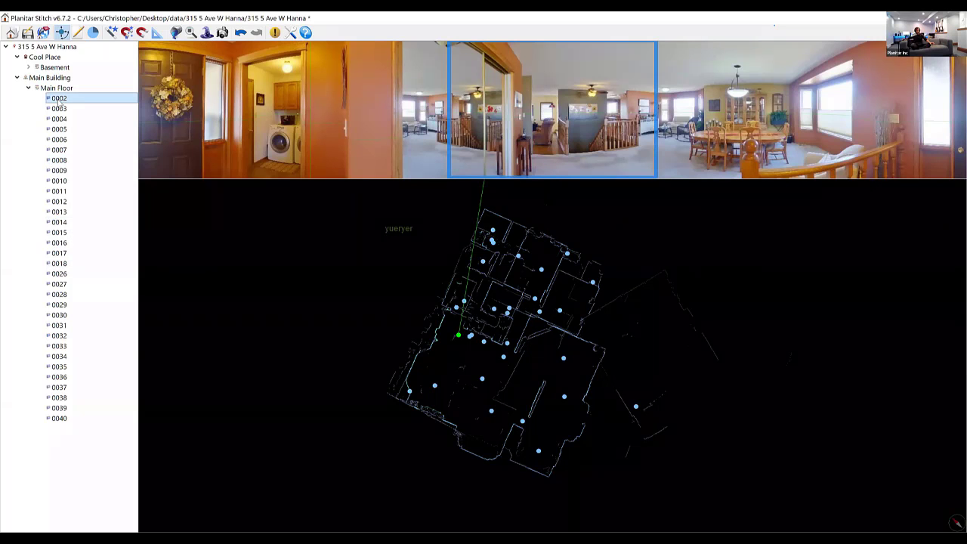
pyautogui.rightClick(60, 101)
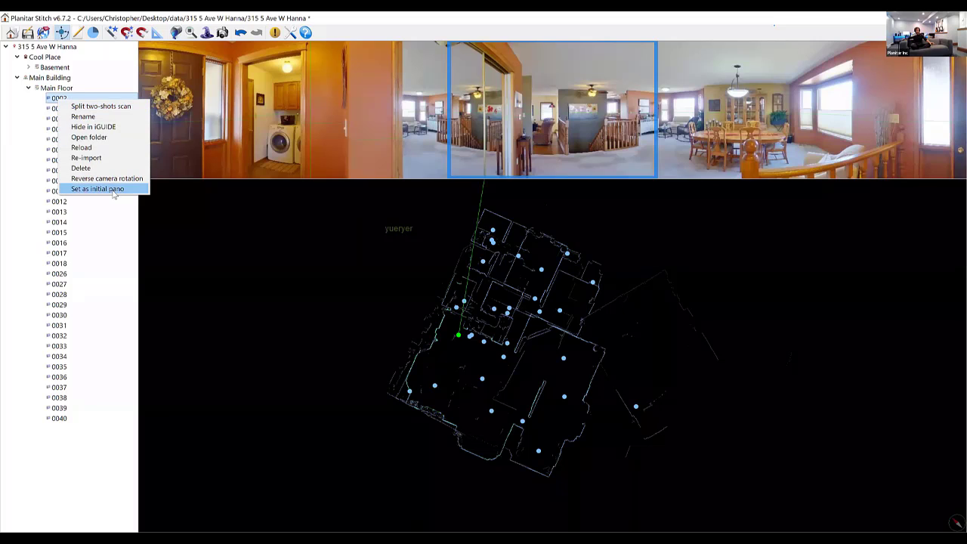
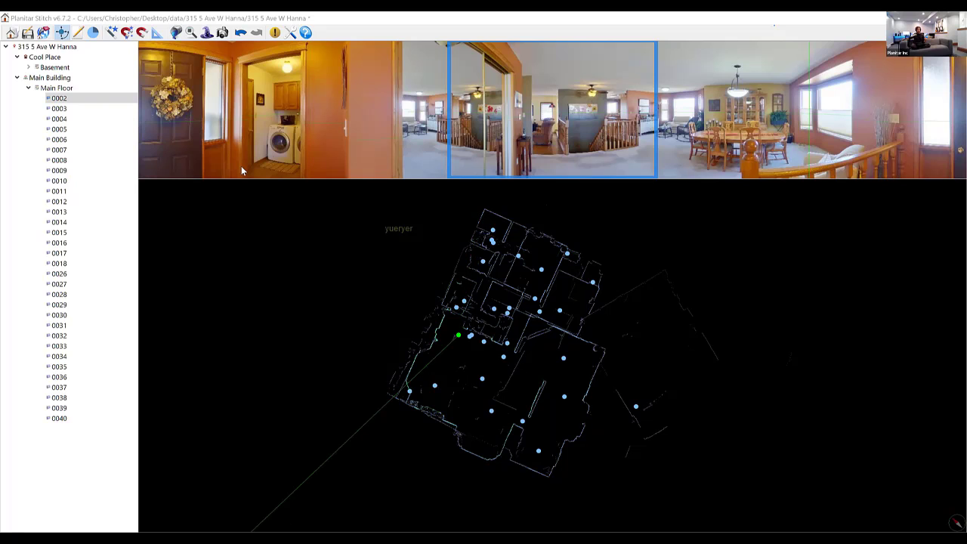
pyautogui.click(261, 66)
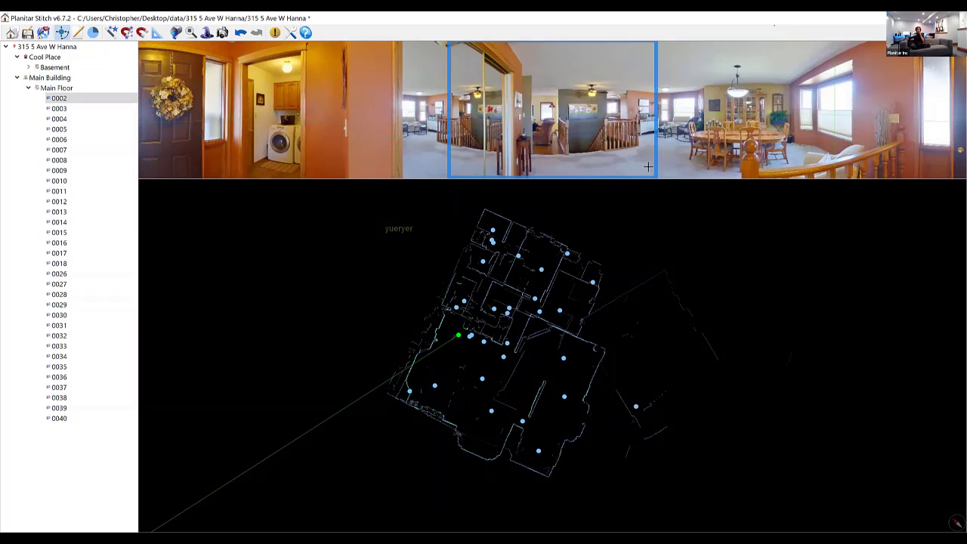
pyautogui.rightClick(61, 99)
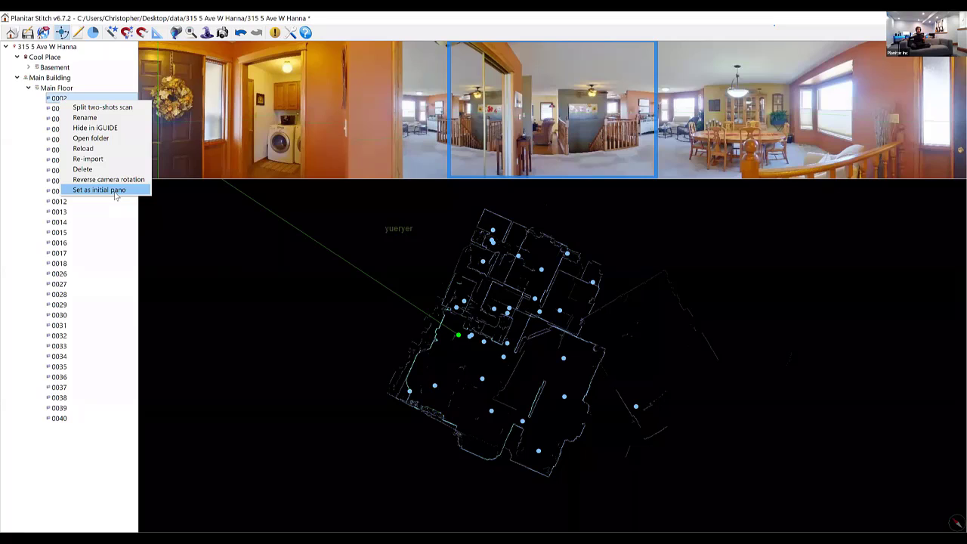
pyautogui.click(99, 190)
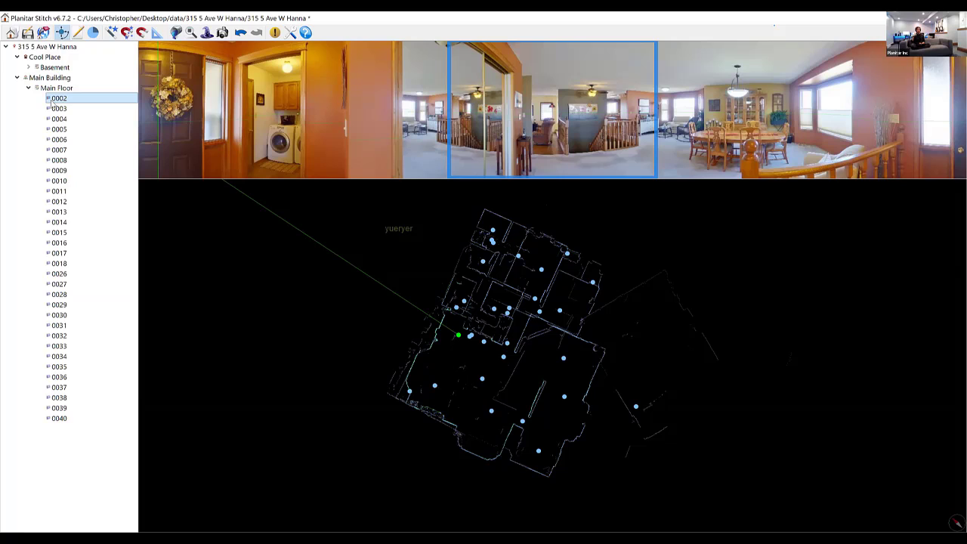
pyautogui.click(484, 149)
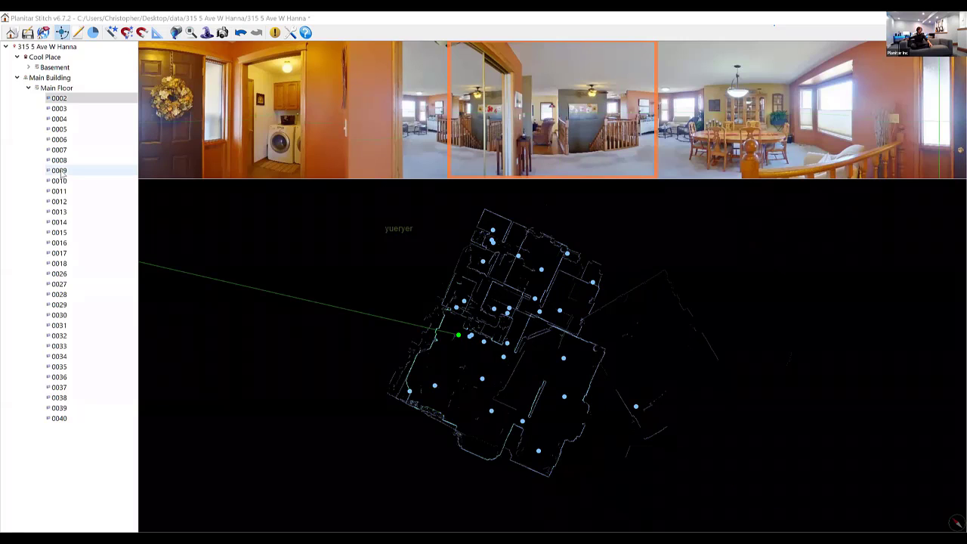
# Step: Examine the commands available for scan 0005 and its panorama
pyautogui.click(58, 129)
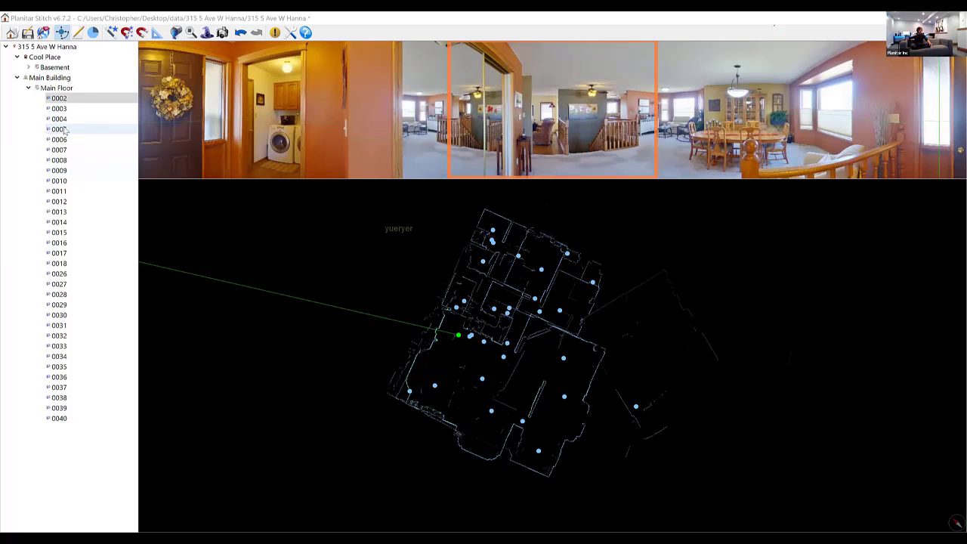
pyautogui.rightClick(65, 129)
pyautogui.click(333, 236)
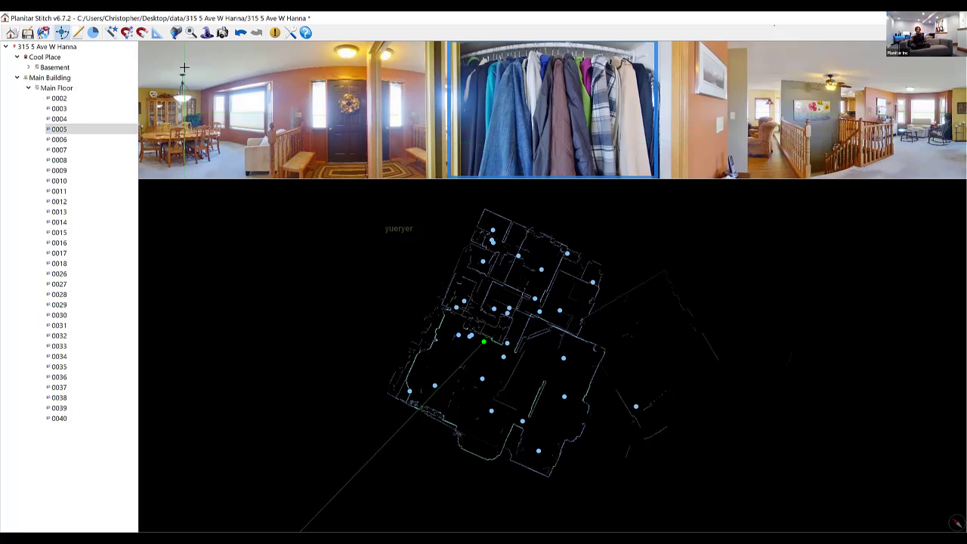
# Step: Move scan 0003 below scan 0011 in the Main Floor's scan list and view scan 0010
pyautogui.click(66, 110)
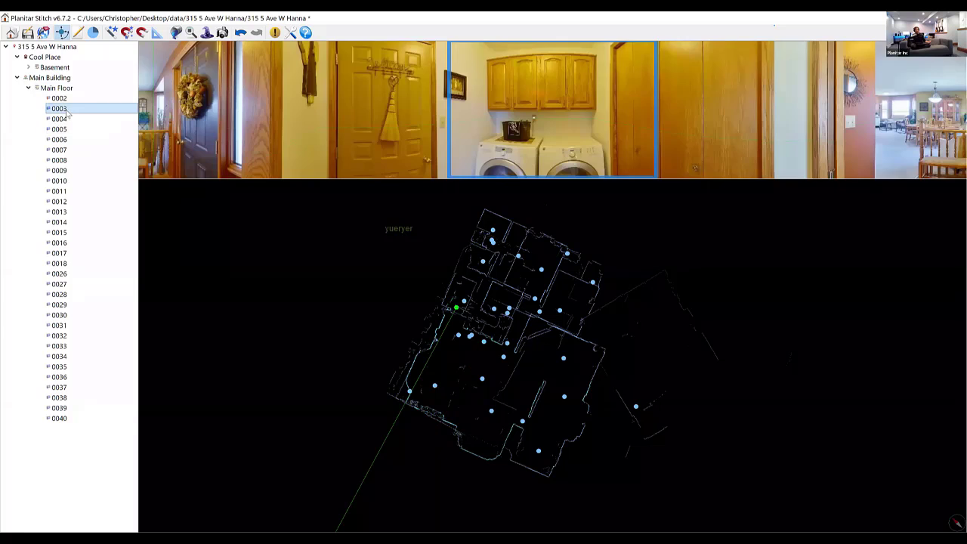
pyautogui.moveTo(66, 110); pyautogui.dragTo(75, 195)
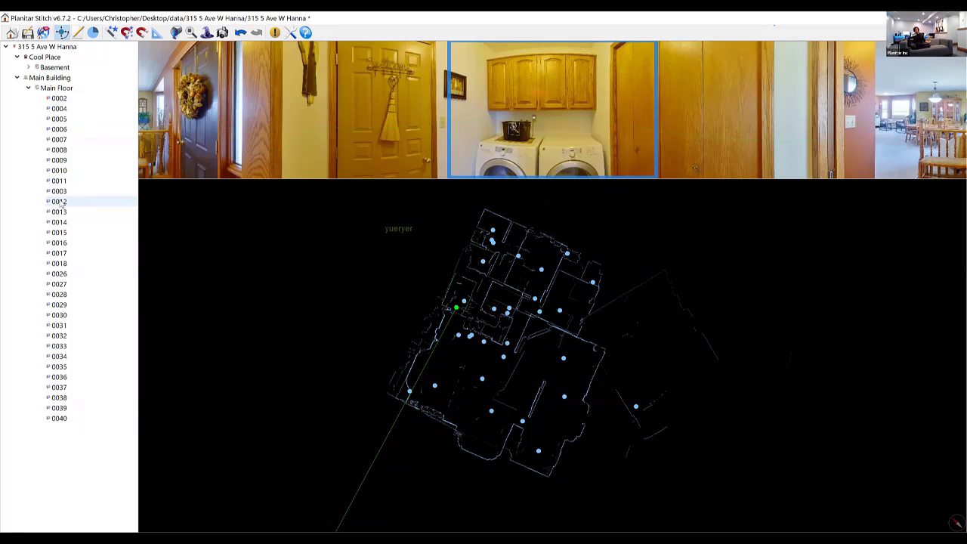
pyautogui.click(59, 172)
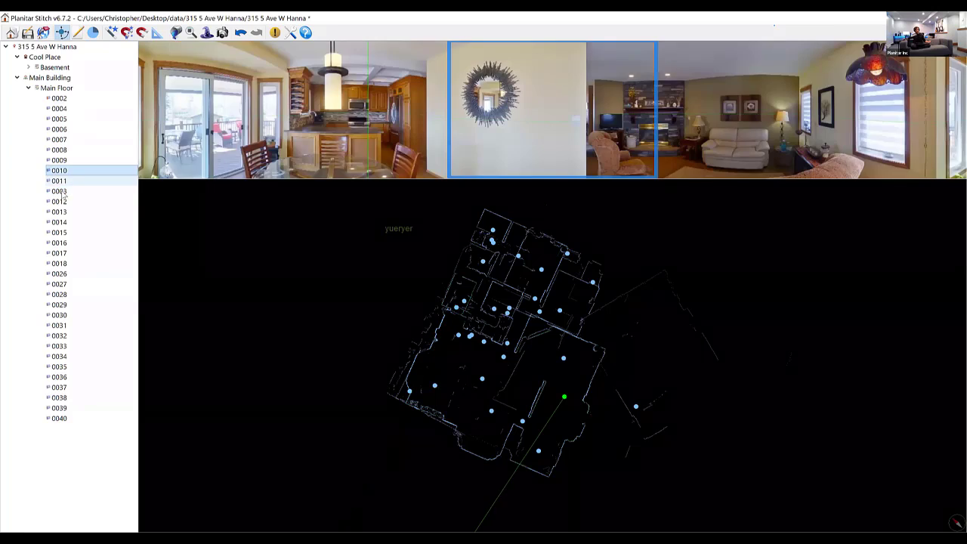
# Step: Move scan 0003 to the start of the Main Floor's scan list, above scan 0002
pyautogui.click(60, 192)
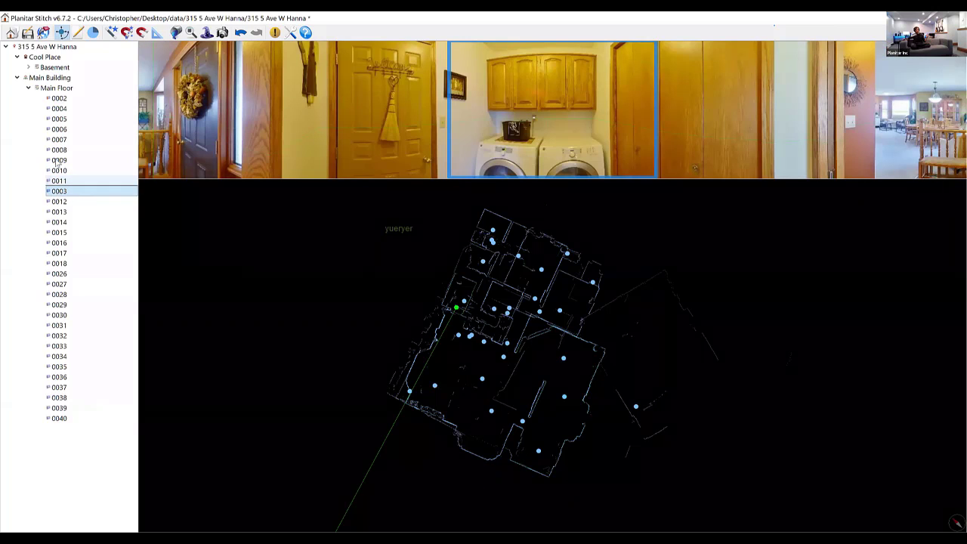
pyautogui.moveTo(57, 162); pyautogui.dragTo(58, 98)
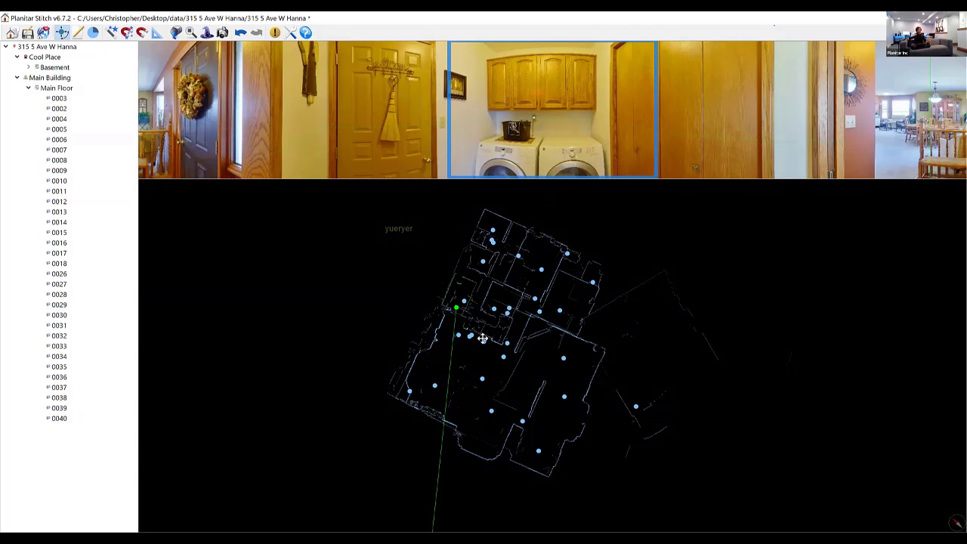
# Step: Zoom in on the Main Floor map around the cluster of scan positions near the entrance
pyautogui.scroll(5, 460, 345)
pyautogui.scroll(3, 461, 344)
pyautogui.scroll(-1, 434, 321)
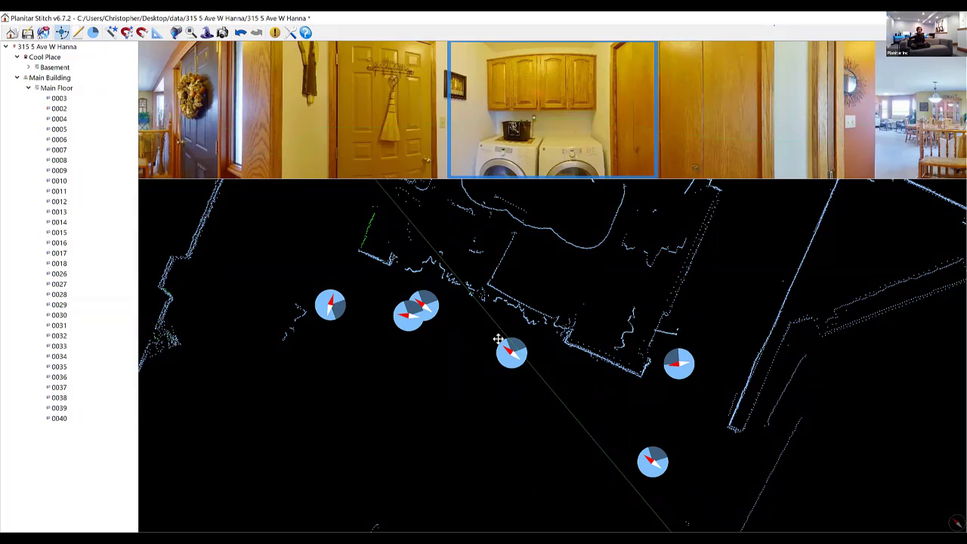
# Step: Move garage scan 0016 out of the house outline to the empty area east of the Main Floor plan
pyautogui.scroll(2, 504, 351)
pyautogui.scroll(-5, 501, 363)
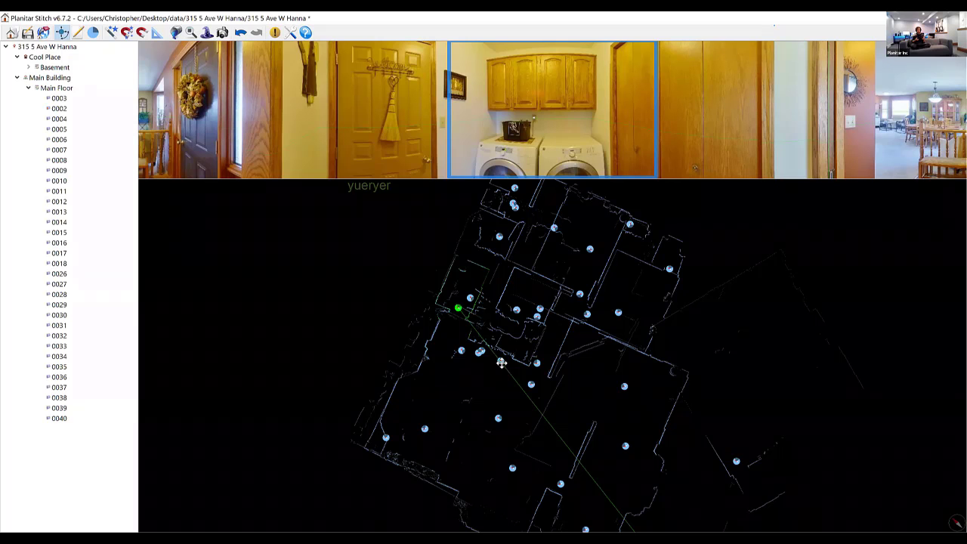
pyautogui.scroll(3, 483, 318)
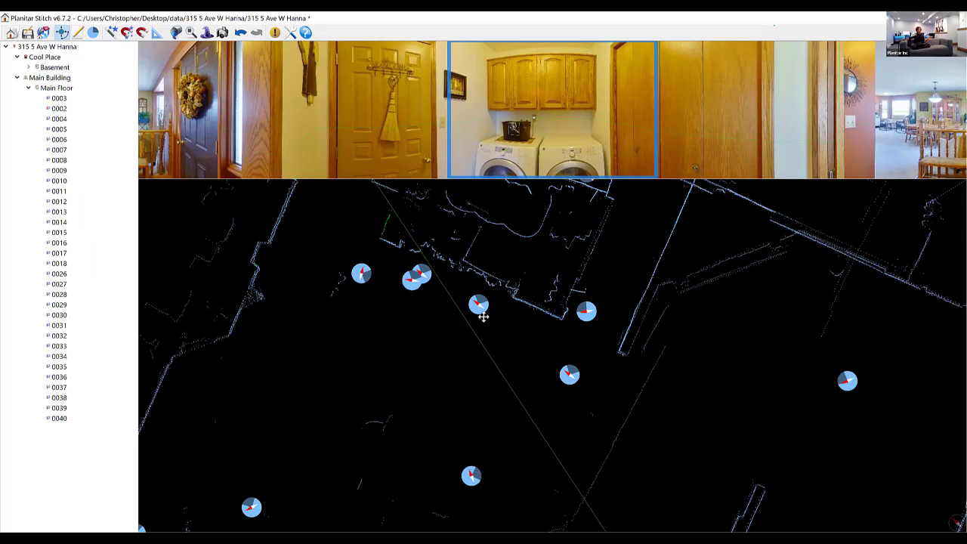
pyautogui.scroll(2, 484, 318)
pyautogui.scroll(-1, 449, 266)
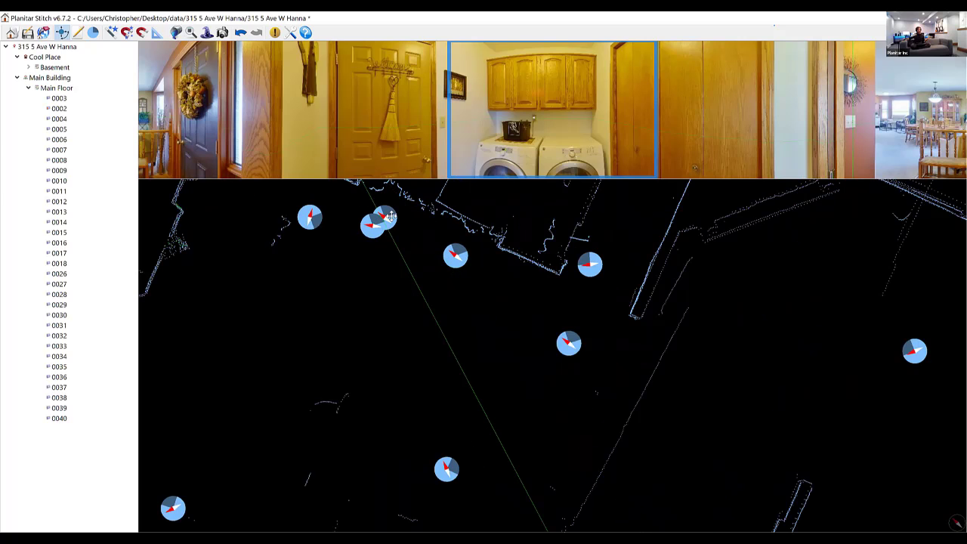
pyautogui.scroll(-1, 388, 217)
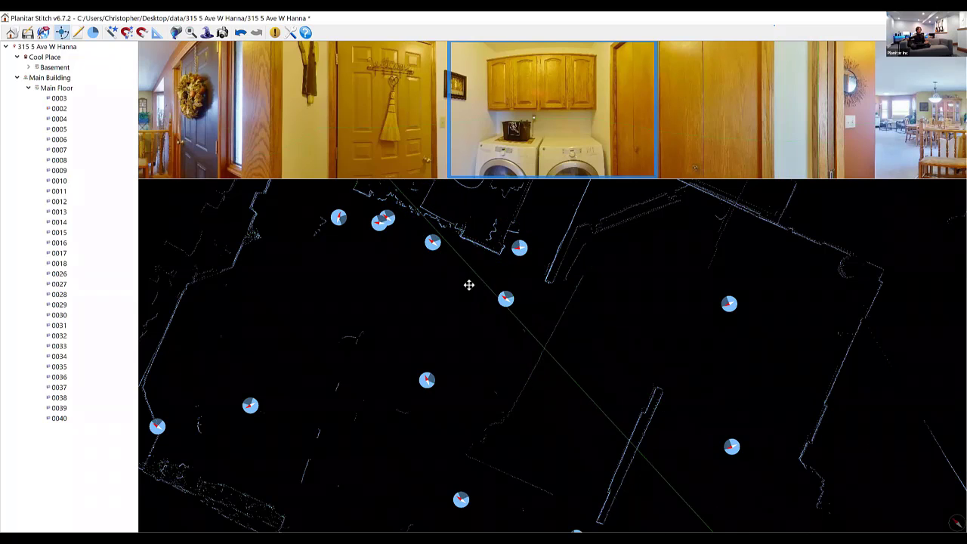
pyautogui.scroll(-1, 468, 285)
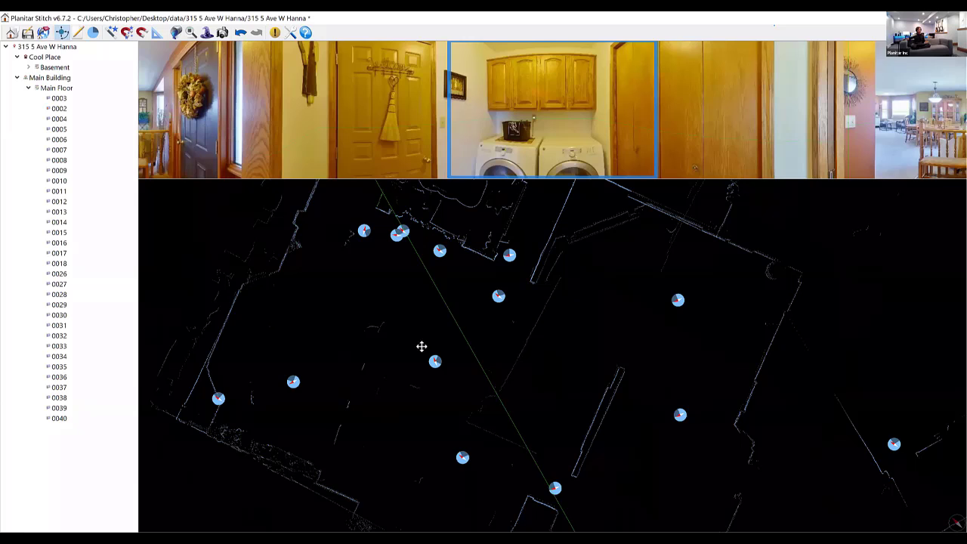
pyautogui.click(293, 382)
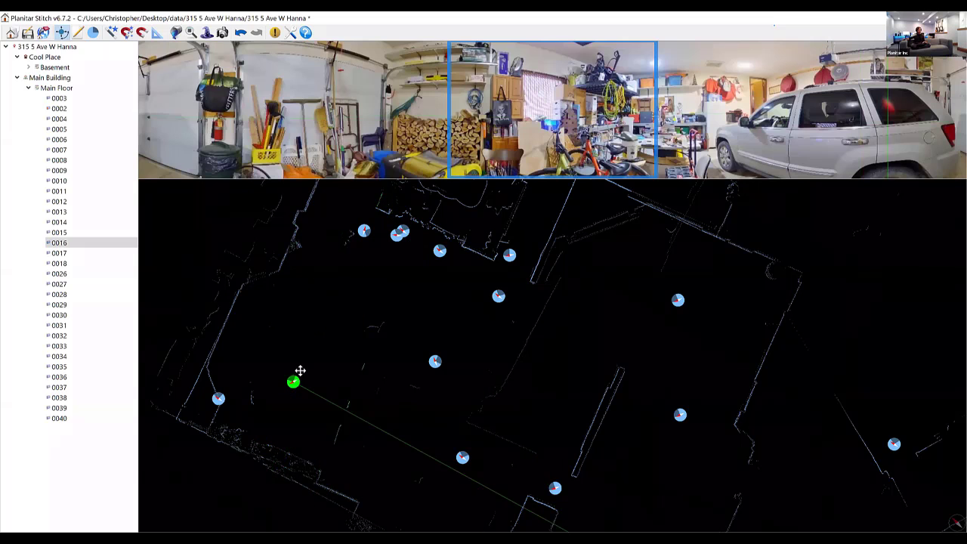
pyautogui.moveTo(388, 361); pyautogui.dragTo(750, 360)
# Step: Browse the panoramas of the Main Floor scans through the bedrooms, kitchen, living area, hallway and garage, including 0031, 0010, 0012 and 0017
pyautogui.scroll(-5, 585, 388)
pyautogui.scroll(4, 514, 350)
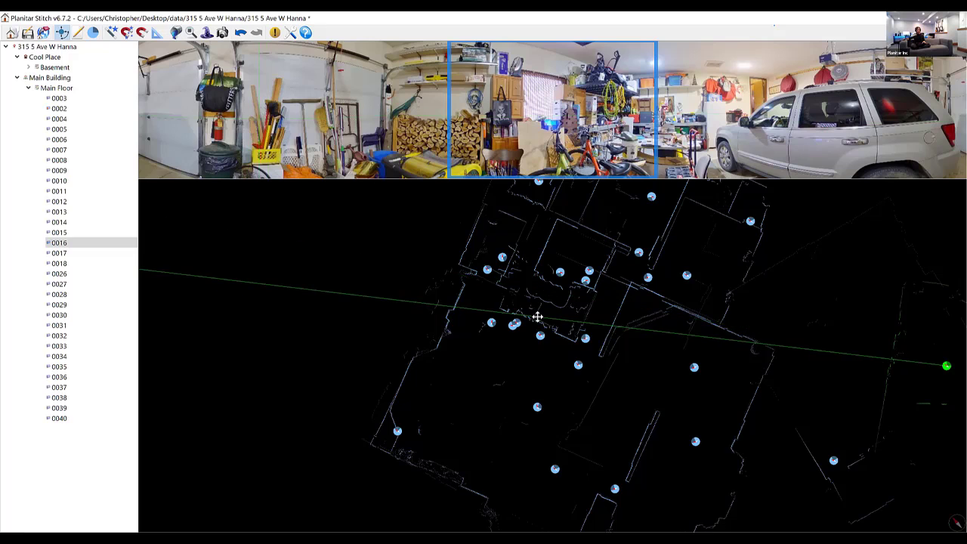
pyautogui.click(647, 278)
pyautogui.click(750, 222)
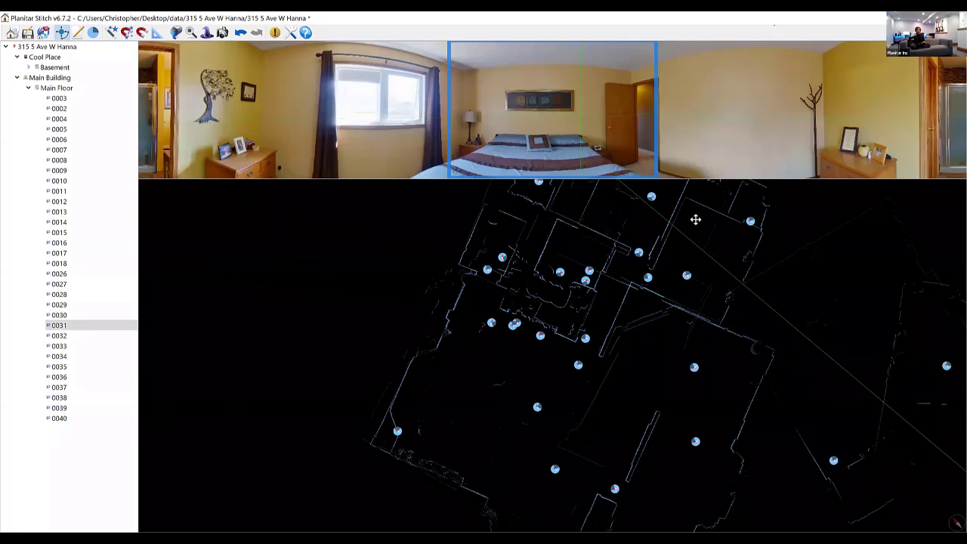
pyautogui.click(651, 196)
pyautogui.click(685, 275)
pyautogui.click(647, 277)
pyautogui.click(695, 441)
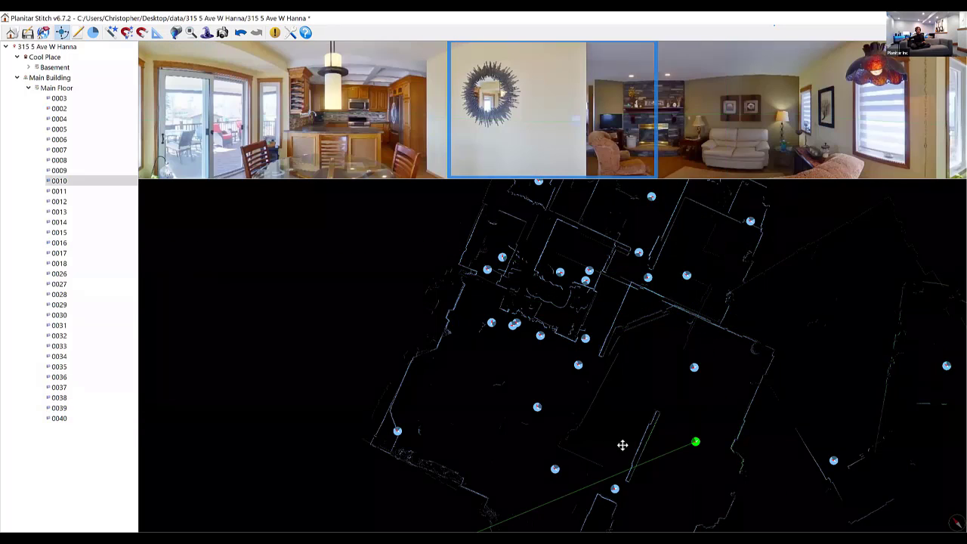
pyautogui.click(615, 488)
pyautogui.click(555, 469)
pyautogui.click(515, 324)
pyautogui.click(578, 365)
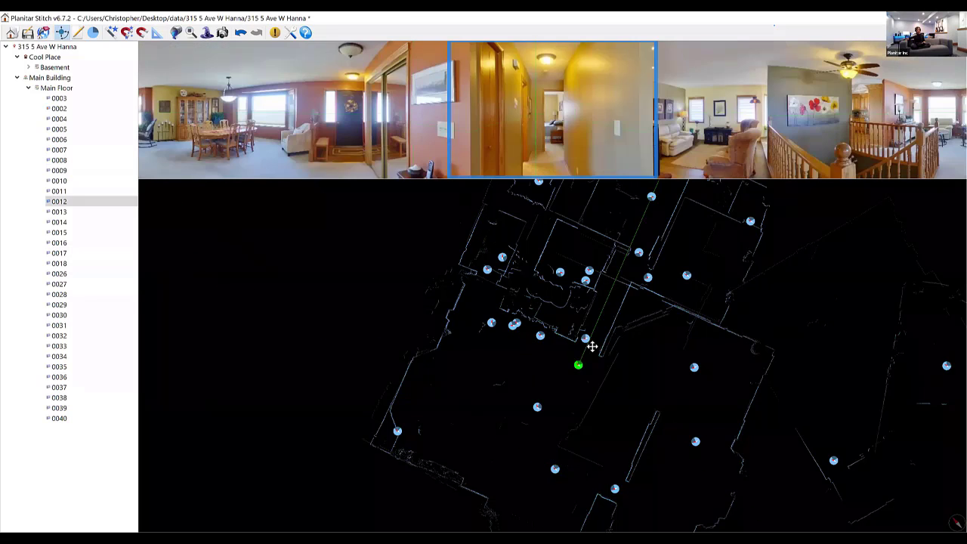
pyautogui.click(585, 337)
pyautogui.click(501, 257)
pyautogui.click(491, 323)
pyautogui.click(514, 324)
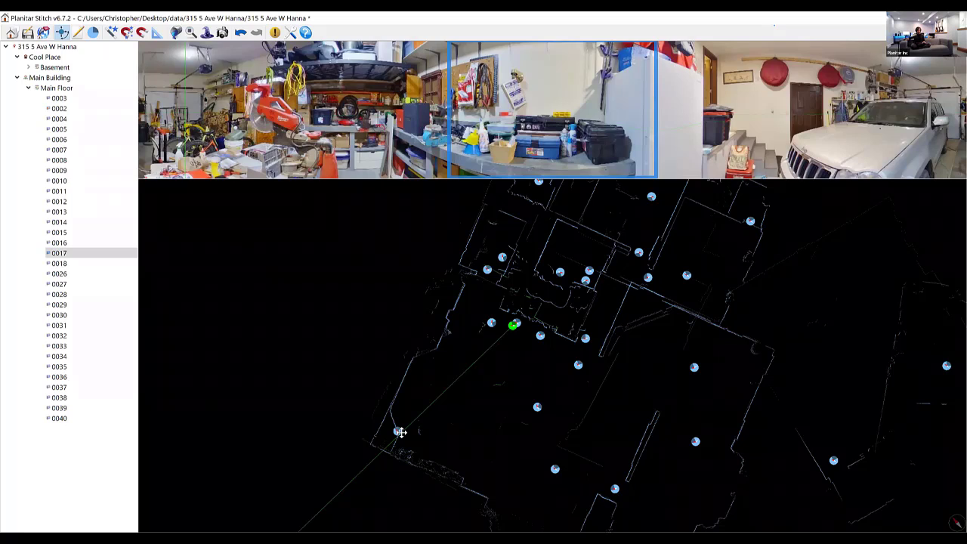
# Step: Move garage scan 0015 out of the house outline to the open area between the house and scan 0016
pyautogui.moveTo(400, 432); pyautogui.dragTo(888, 287)
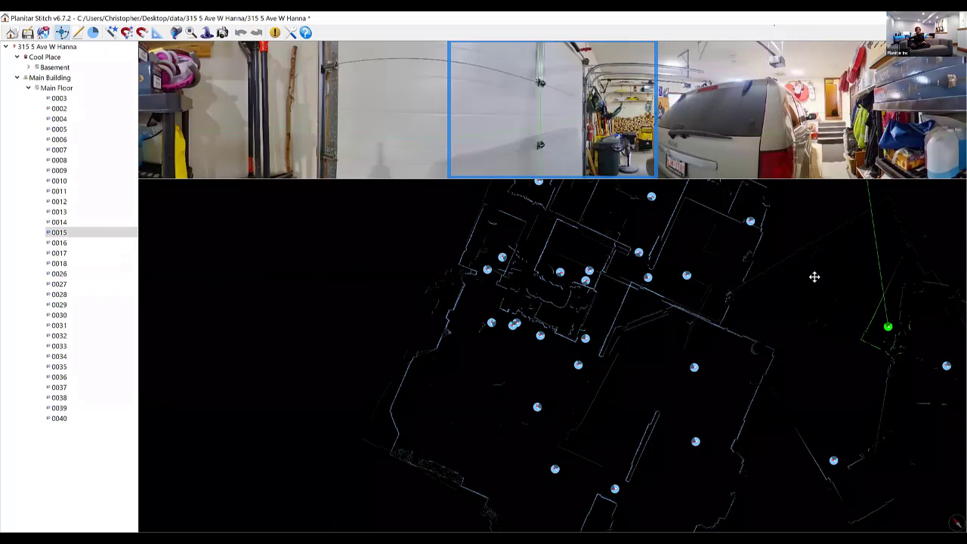
pyautogui.moveTo(815, 276); pyautogui.dragTo(668, 312)
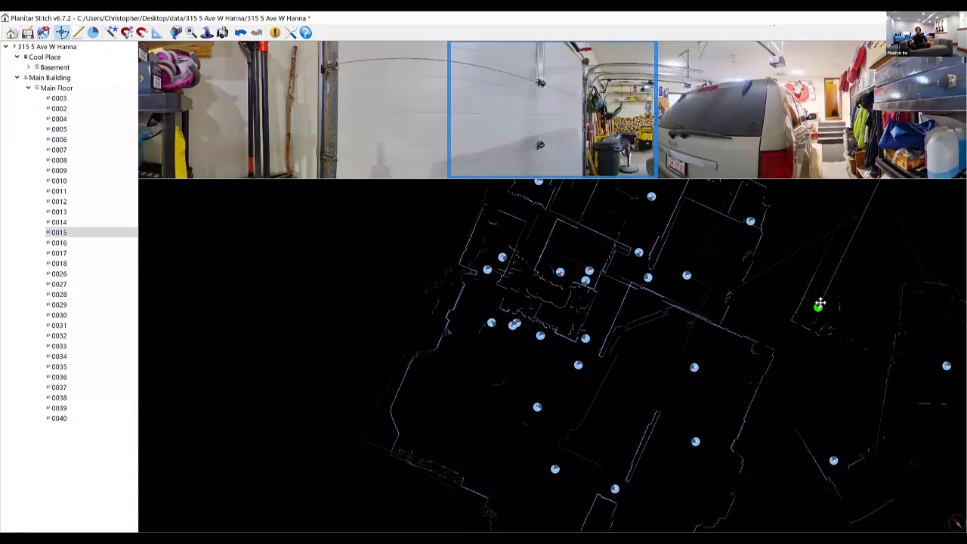
pyautogui.moveTo(819, 303)
pyautogui.mouseDown()
pyautogui.moveTo(616, 311)
pyautogui.moveTo(680, 304)
pyautogui.moveTo(589, 258)
pyautogui.mouseUp()
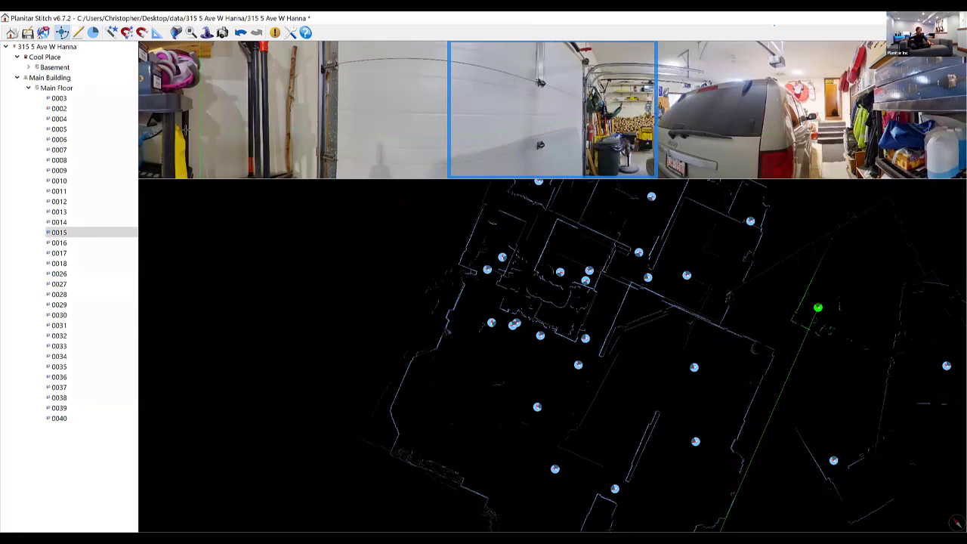
# Step: View scans 0005 and 0018, and review the editor shortcuts in the Help window
pyautogui.click(59, 129)
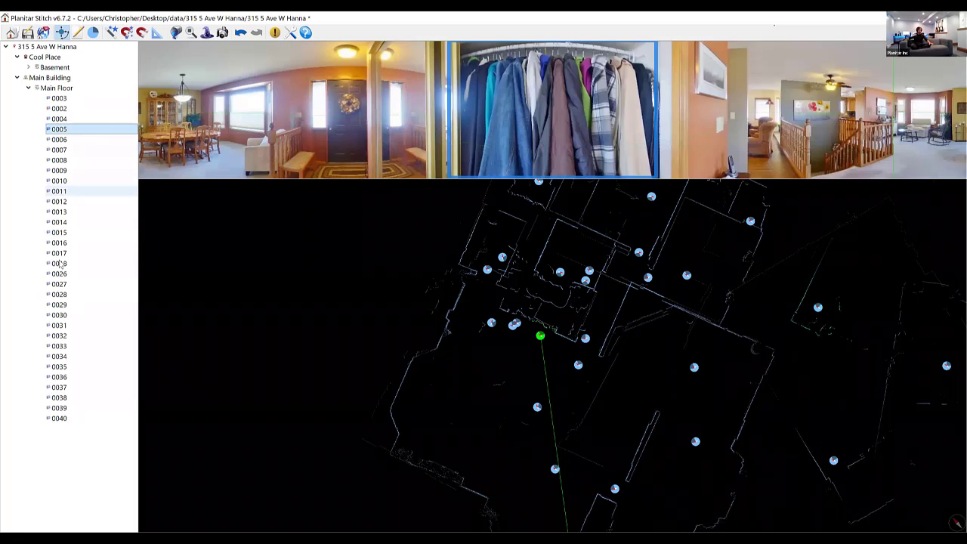
pyautogui.click(59, 263)
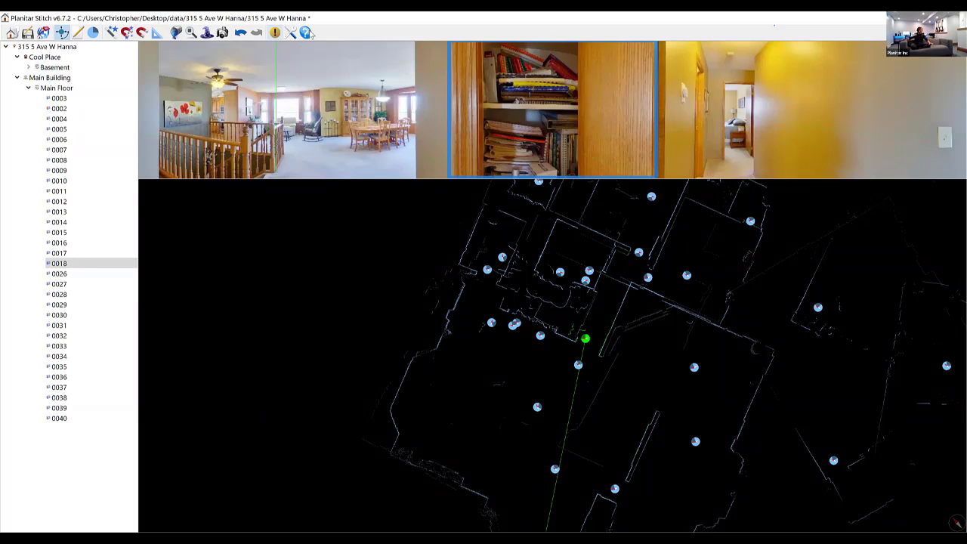
pyautogui.press('F1')
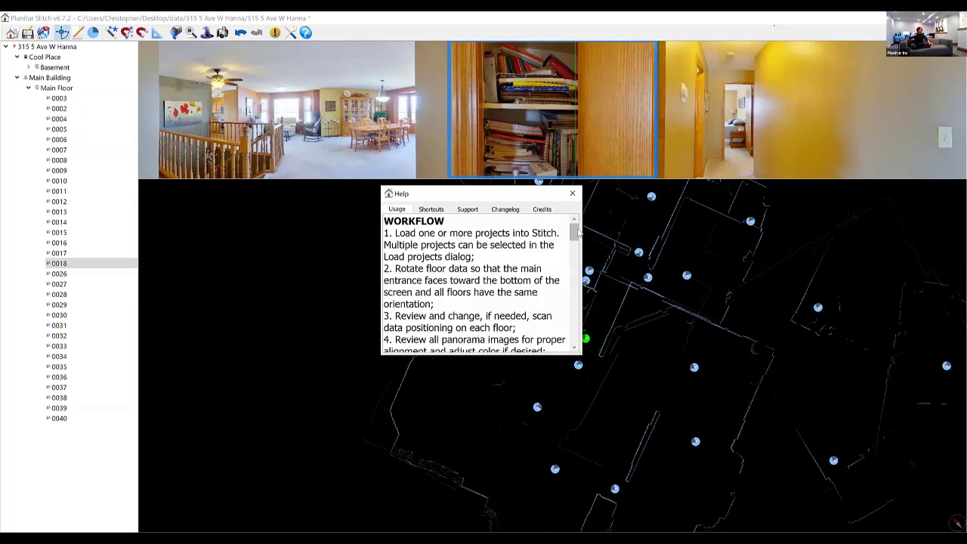
pyautogui.click(431, 209)
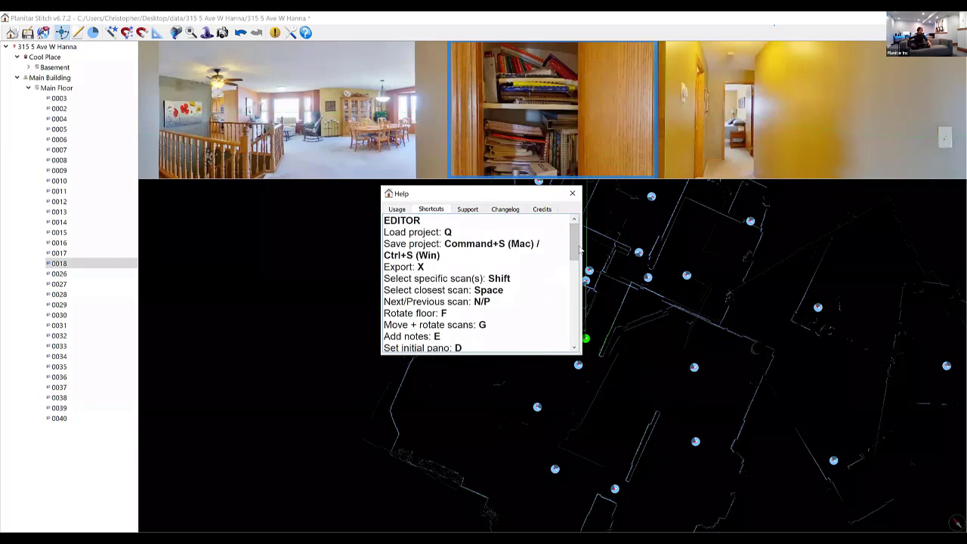
pyautogui.moveTo(574, 250); pyautogui.dragTo(574, 268)
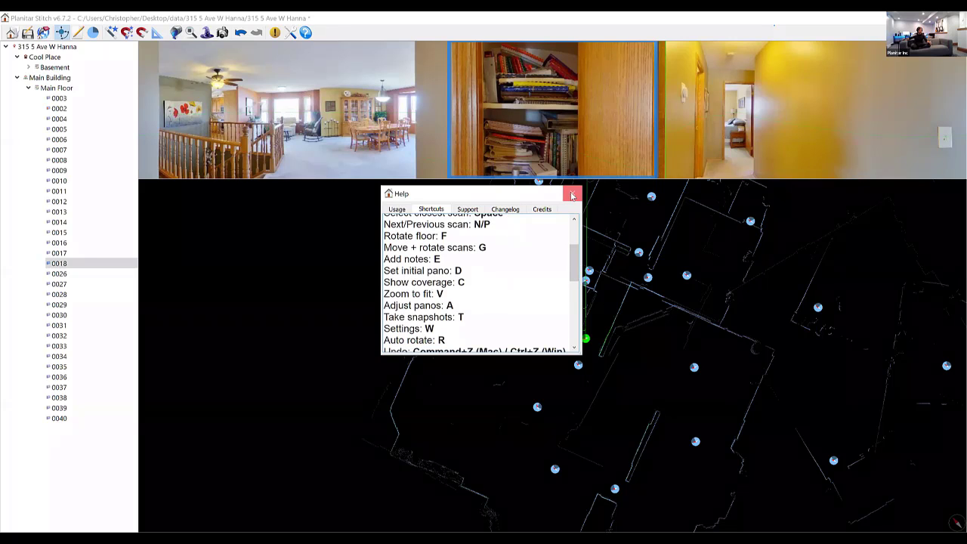
pyautogui.click(572, 196)
# Step: Select the scans across the southern part of the Main Floor as one group and shift them slightly together
pyautogui.moveTo(377, 250); pyautogui.dragTo(560, 392)
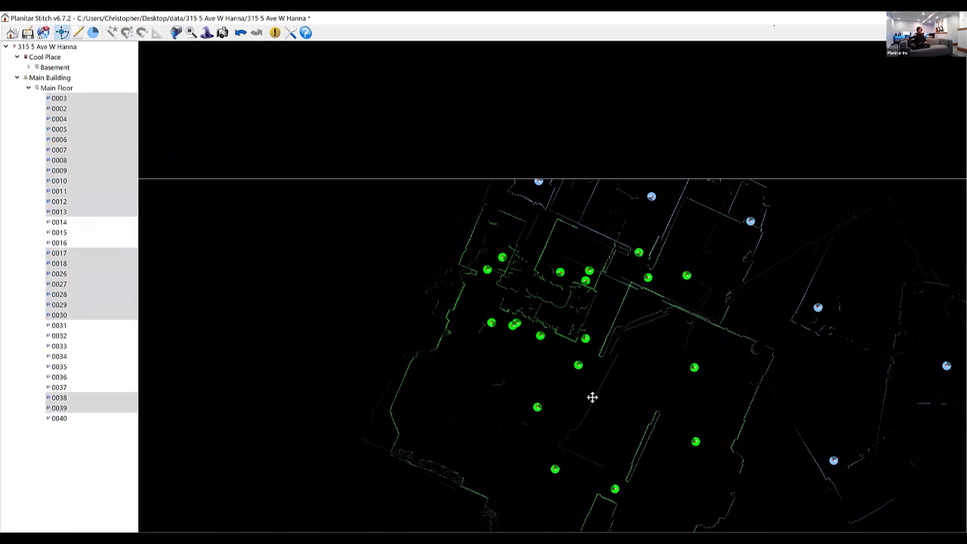
pyautogui.scroll(-4, 587, 339)
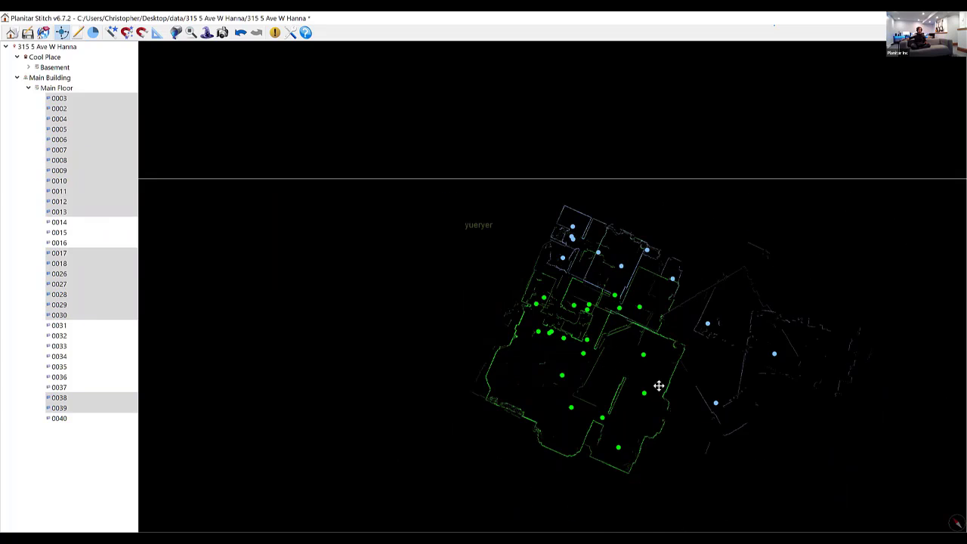
pyautogui.moveTo(592, 385); pyautogui.dragTo(617, 413)
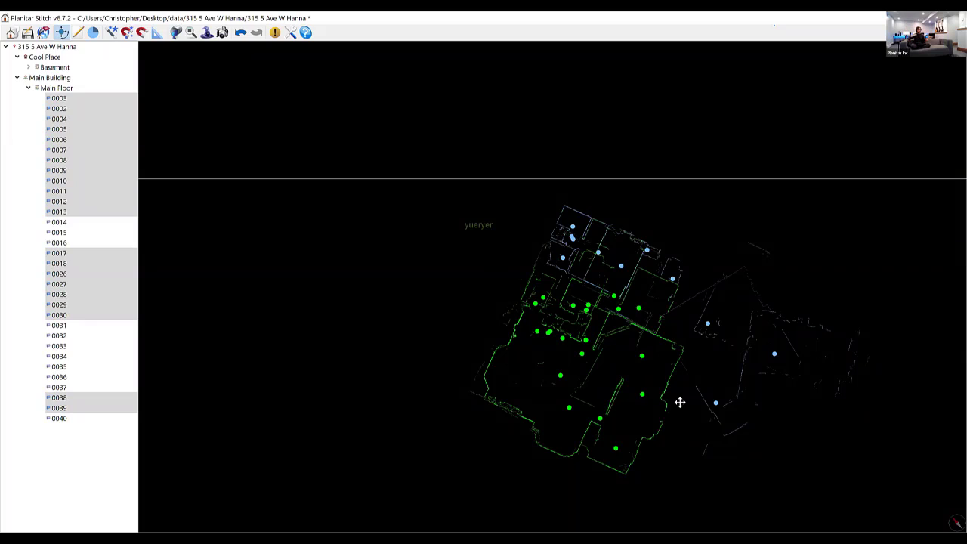
# Step: View scan 0005 and examine the units, import preset and export options in Settings without changing them
pyautogui.click(97, 130)
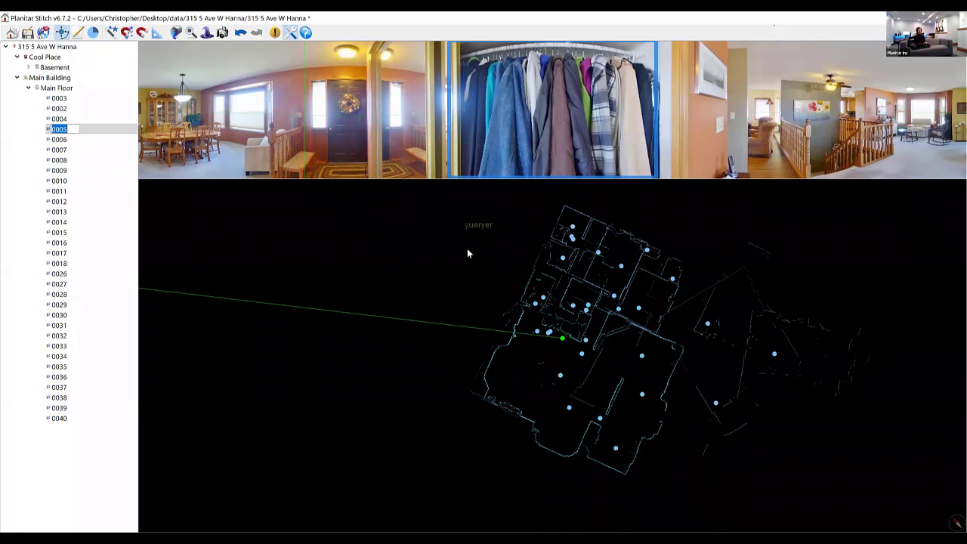
pyautogui.hotkey('ctrl', ',')
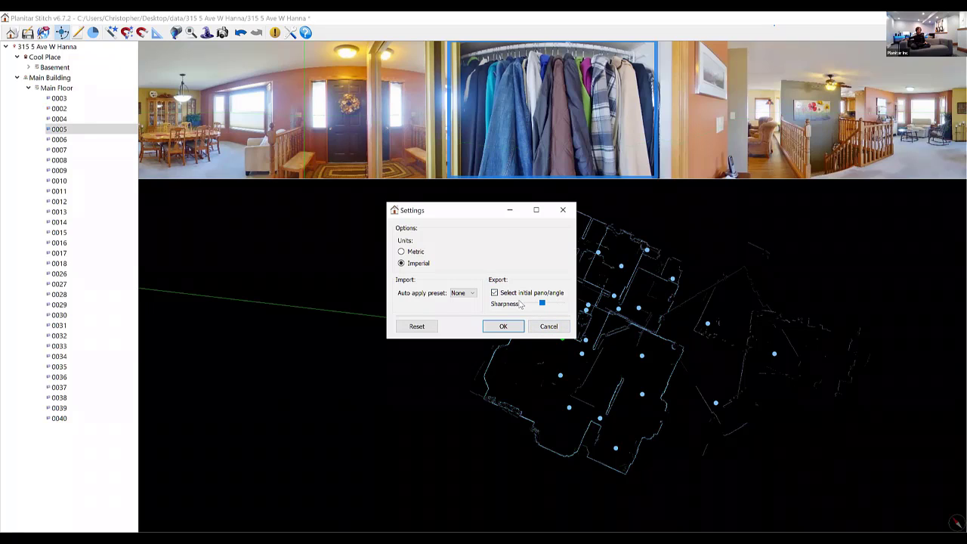
pyautogui.click(549, 326)
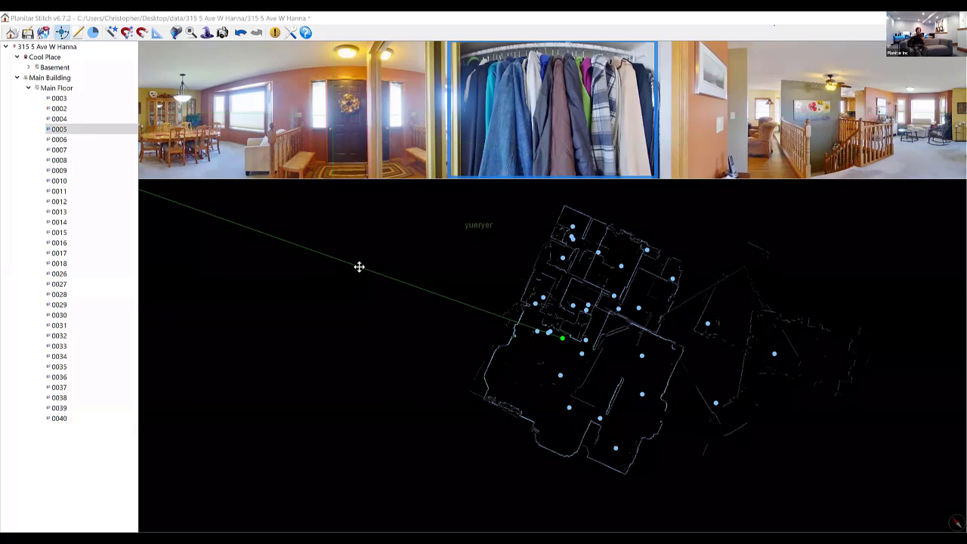
pyautogui.click(291, 33)
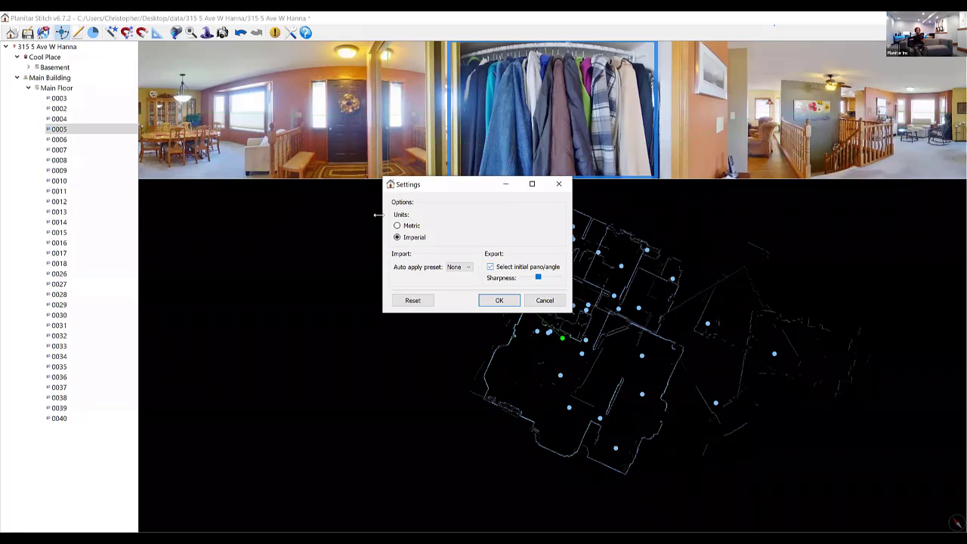
pyautogui.click(558, 183)
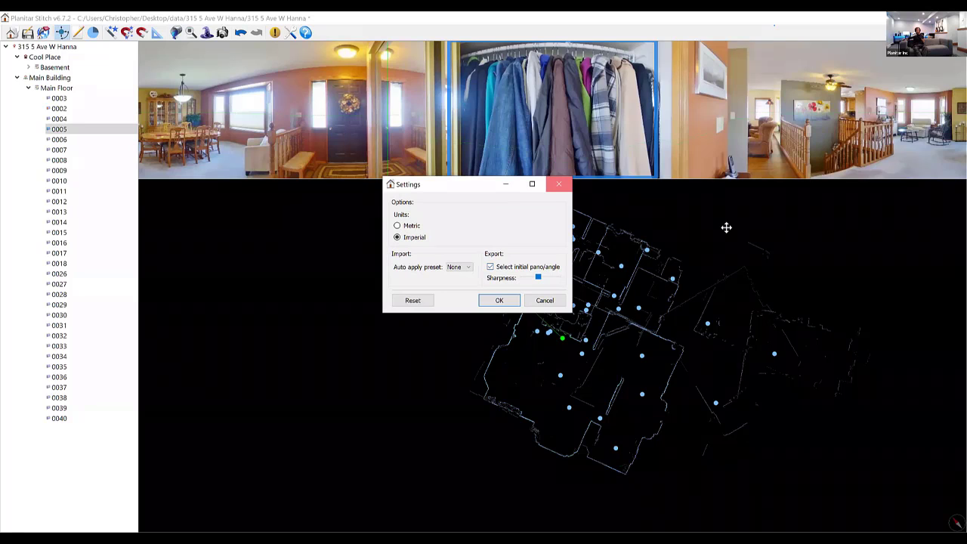